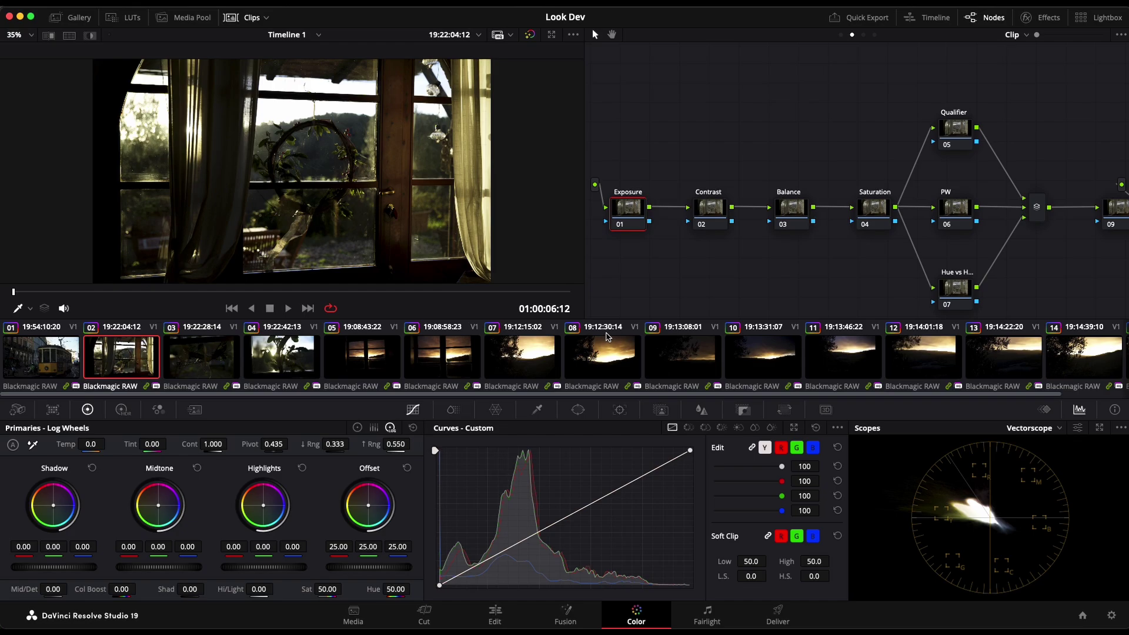
Step: Examine the images of clips 03 through 12 one after another, then return to clip 02
{"action": "left_click", "coordinate": [211, 363]}
{"action": "left_click", "coordinate": [291, 367]}
{"action": "left_click", "coordinate": [373, 370]}
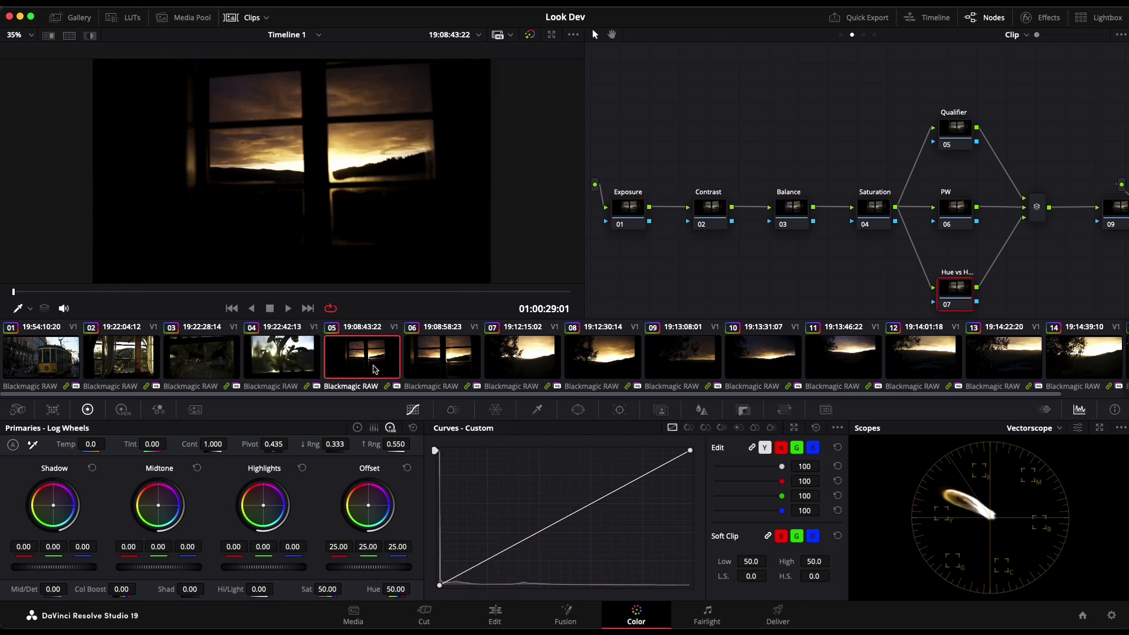
{"action": "left_click", "coordinate": [442, 370]}
{"action": "left_click", "coordinate": [520, 371]}
{"action": "left_click", "coordinate": [599, 370]}
{"action": "left_click", "coordinate": [651, 369]}
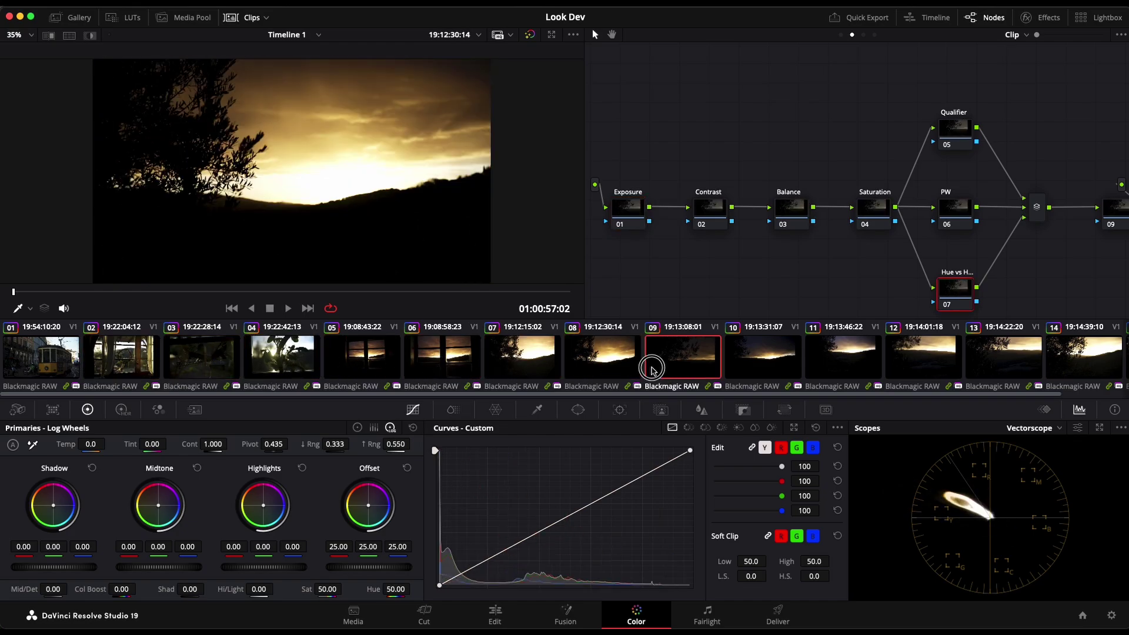
{"action": "left_click", "coordinate": [771, 372]}
{"action": "left_click", "coordinate": [841, 373]}
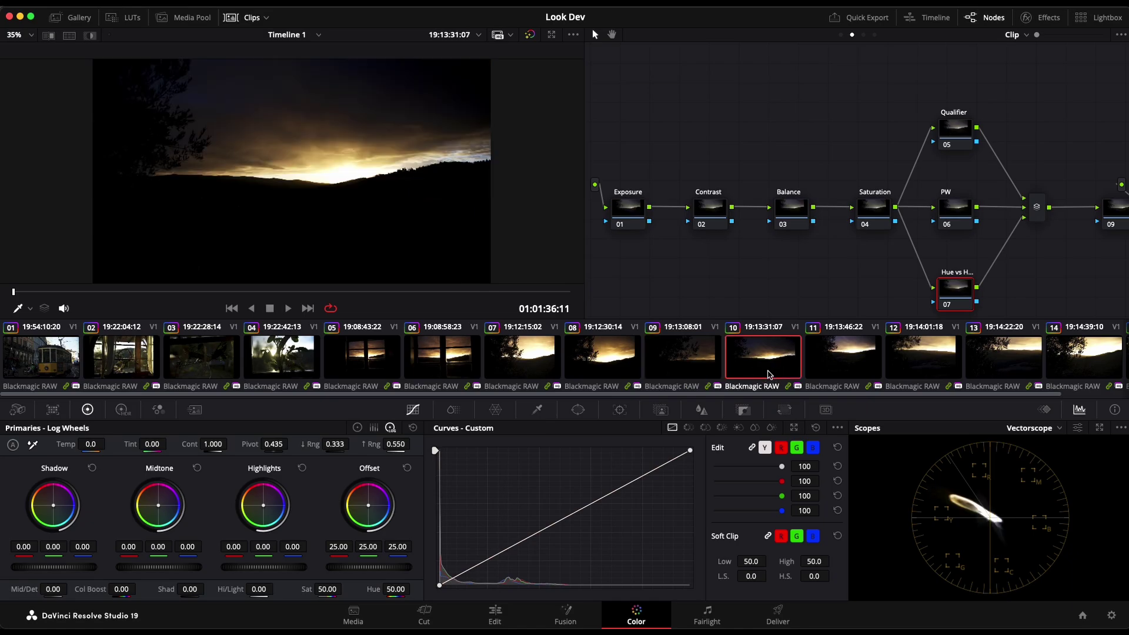
{"action": "left_click", "coordinate": [924, 373]}
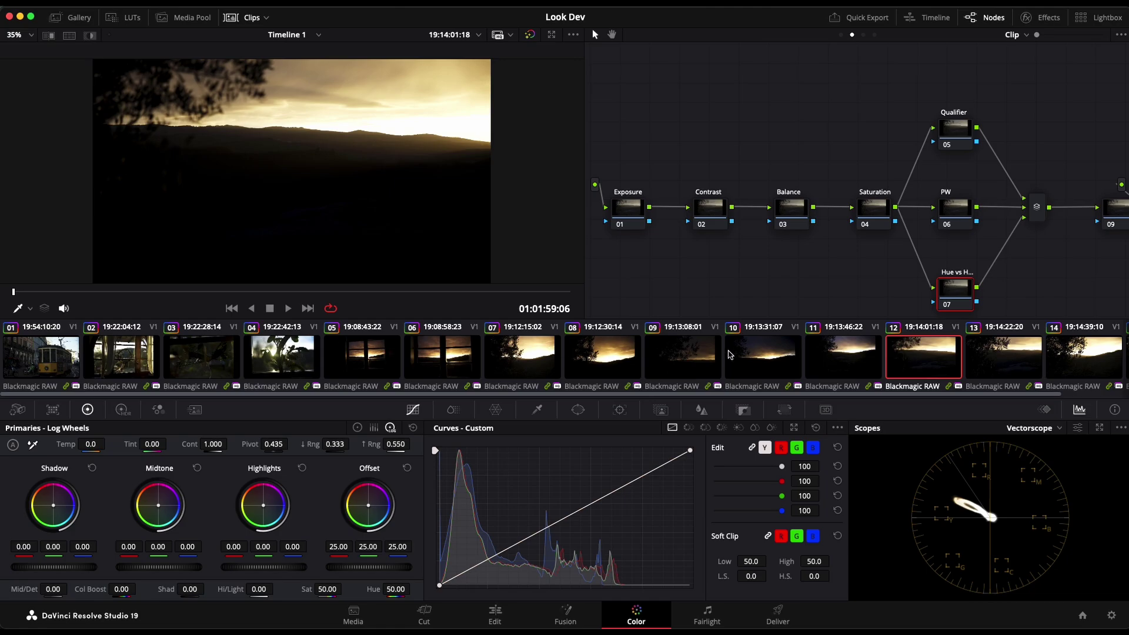
{"action": "left_click", "coordinate": [140, 357]}
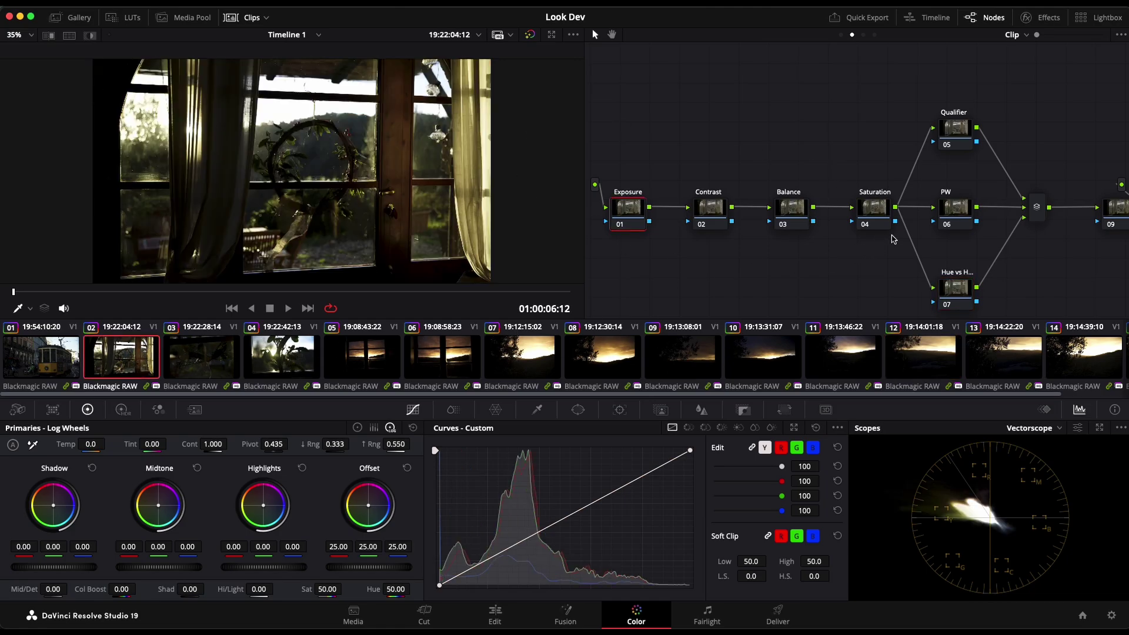
Step: Inspect the ACES Transform settings of the IN node in the Group Pre-Clip node graph
{"action": "left_click", "coordinate": [840, 34]}
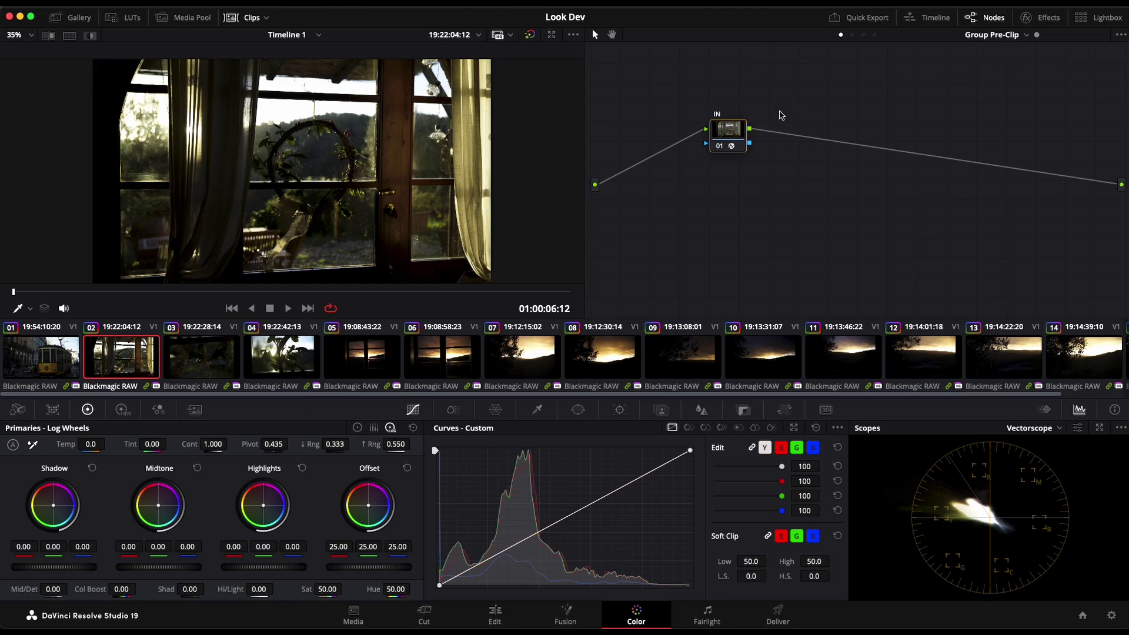
{"action": "left_click", "coordinate": [1041, 19]}
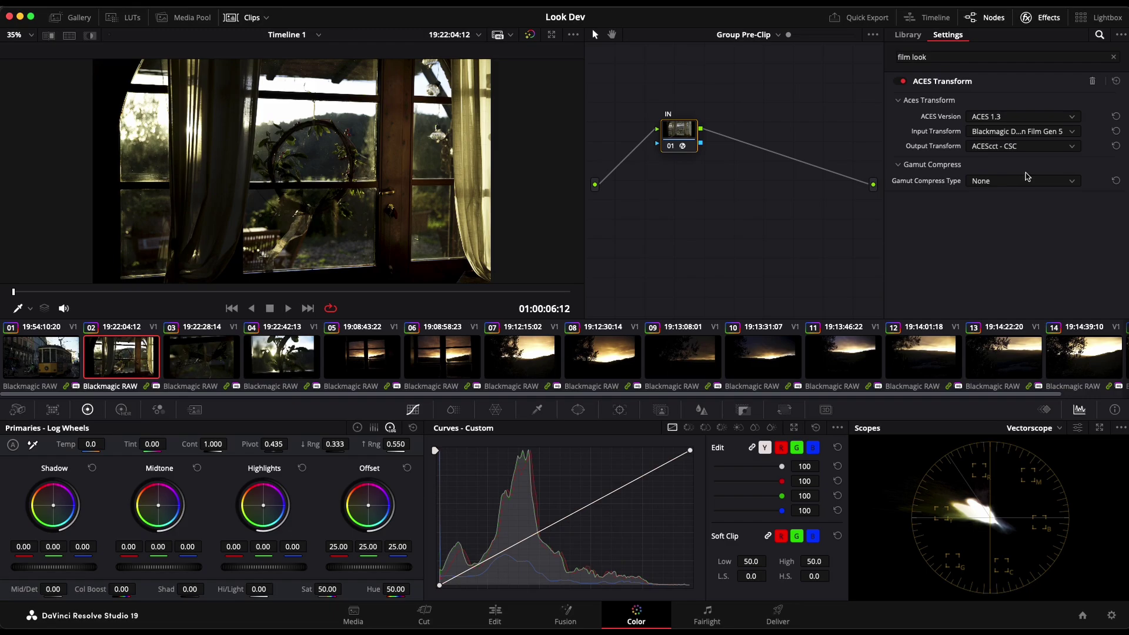
{"action": "left_click", "coordinate": [1026, 18]}
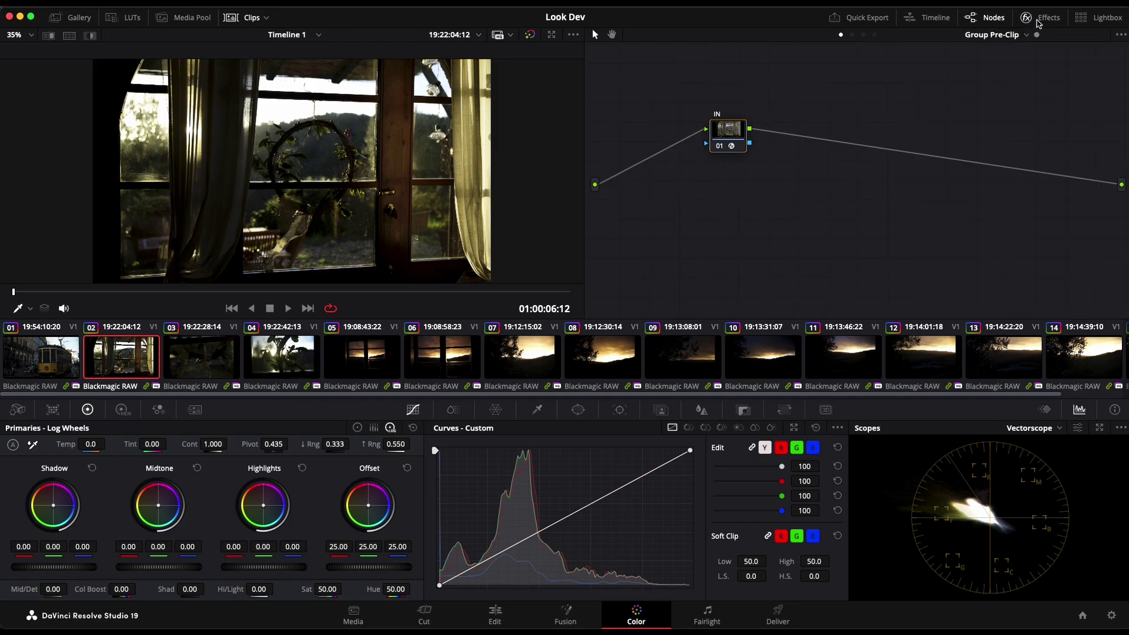
Step: Inspect the ACES Transform settings of the OUT node in the Timeline node graph
{"action": "left_click", "coordinate": [998, 36]}
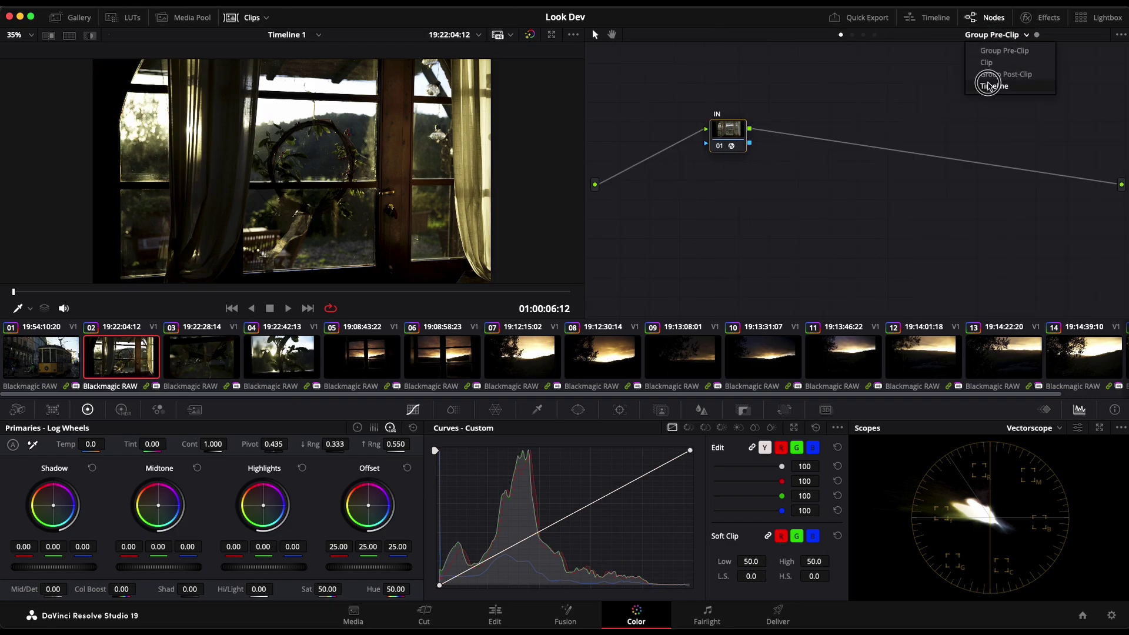
{"action": "left_click", "coordinate": [993, 86]}
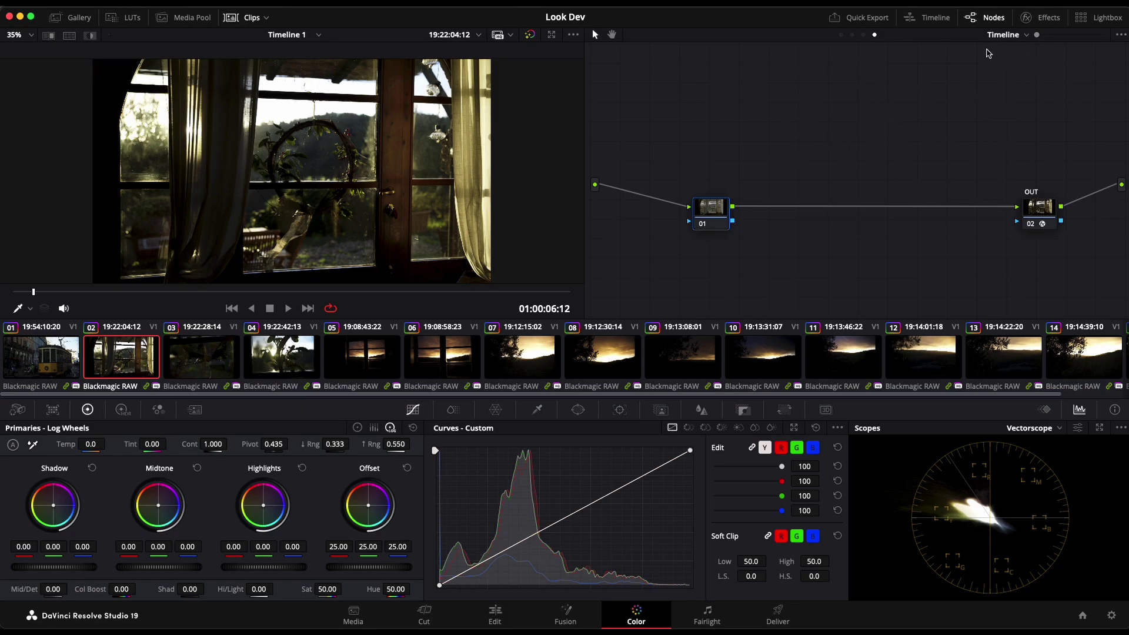
{"action": "left_click", "coordinate": [1048, 211]}
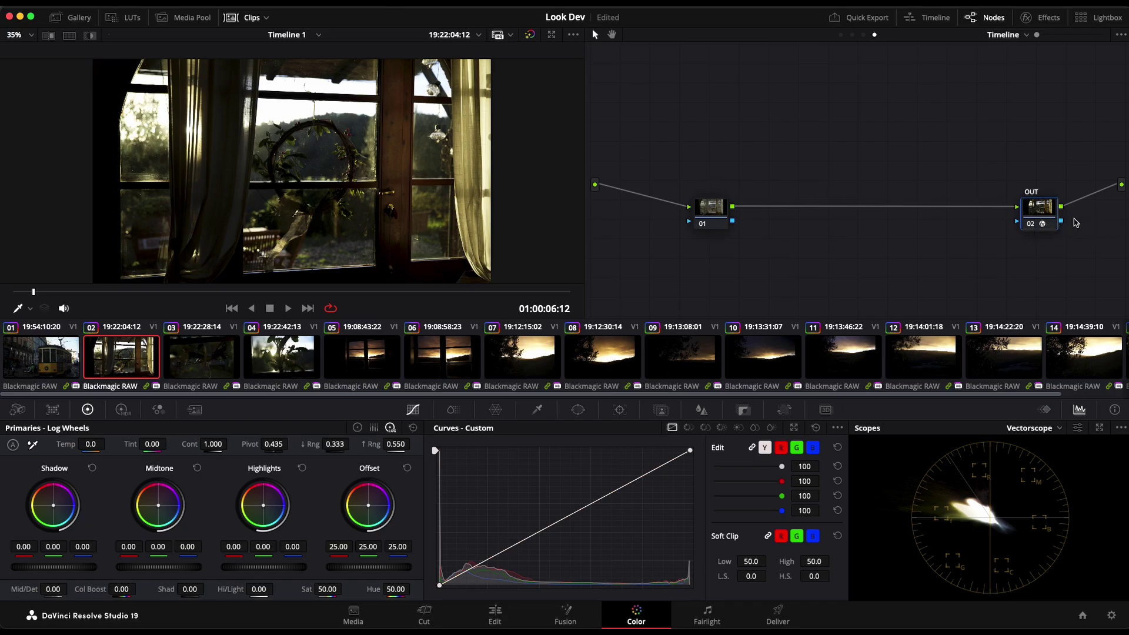
{"action": "left_click", "coordinate": [1043, 23]}
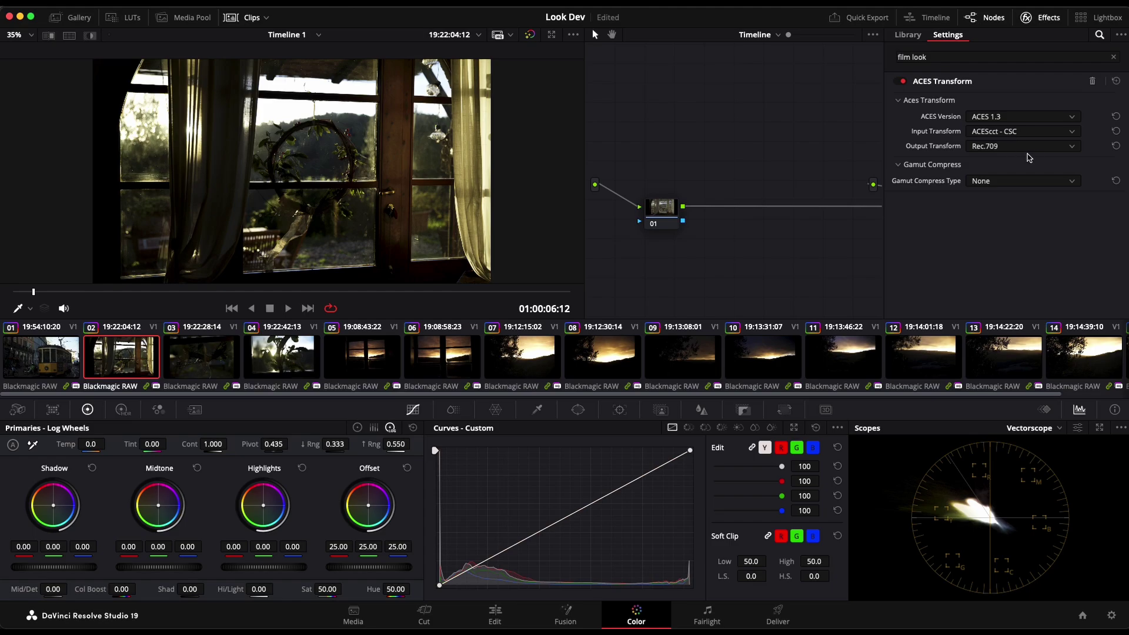
{"action": "left_click", "coordinate": [1044, 18]}
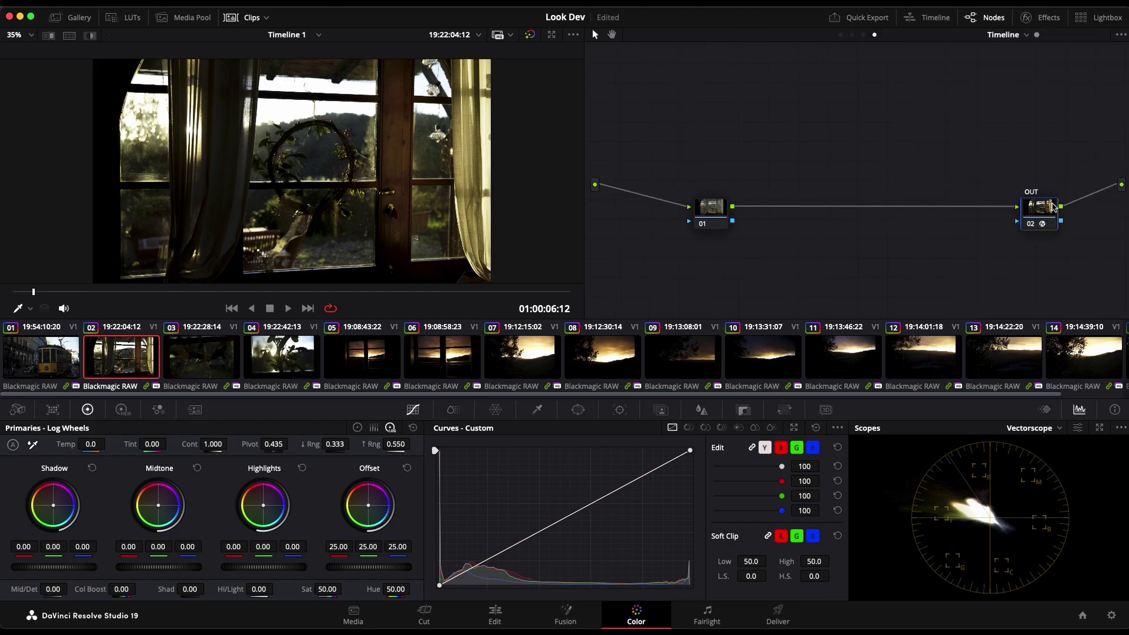
Step: Review clip 02's node structure across the Timeline, Group Post-Clip, Clip and Group Pre-Clip levels, ending at the Clip level
{"action": "left_click_drag", "start_coordinate": [714, 209], "coordinate": [729, 210]}
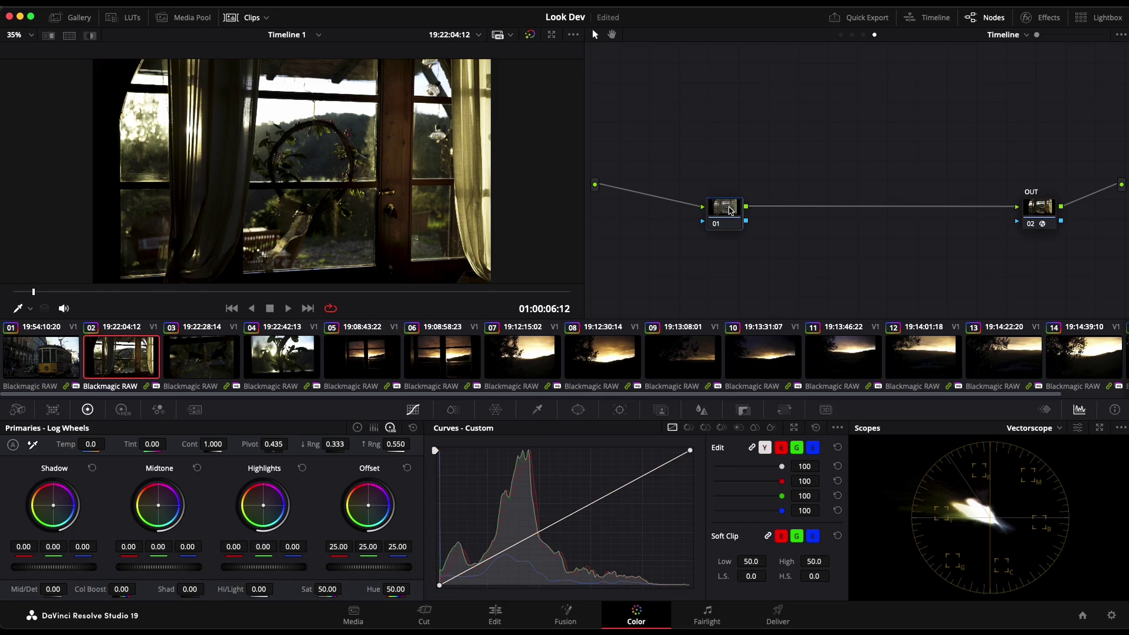
{"action": "left_click", "coordinate": [863, 34]}
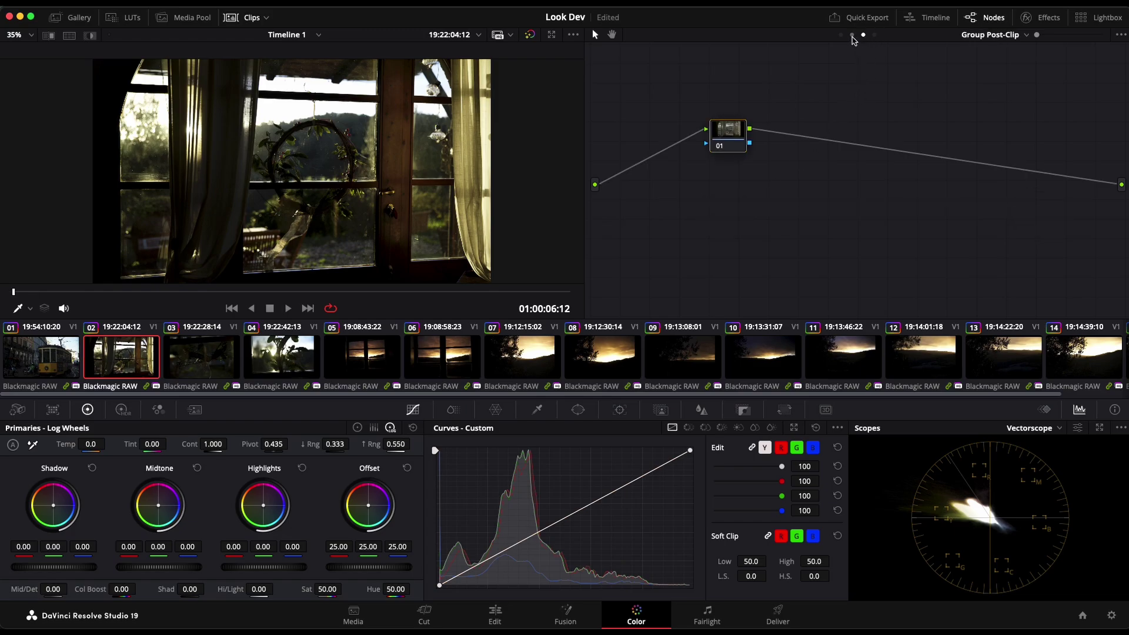
{"action": "left_click", "coordinate": [851, 35]}
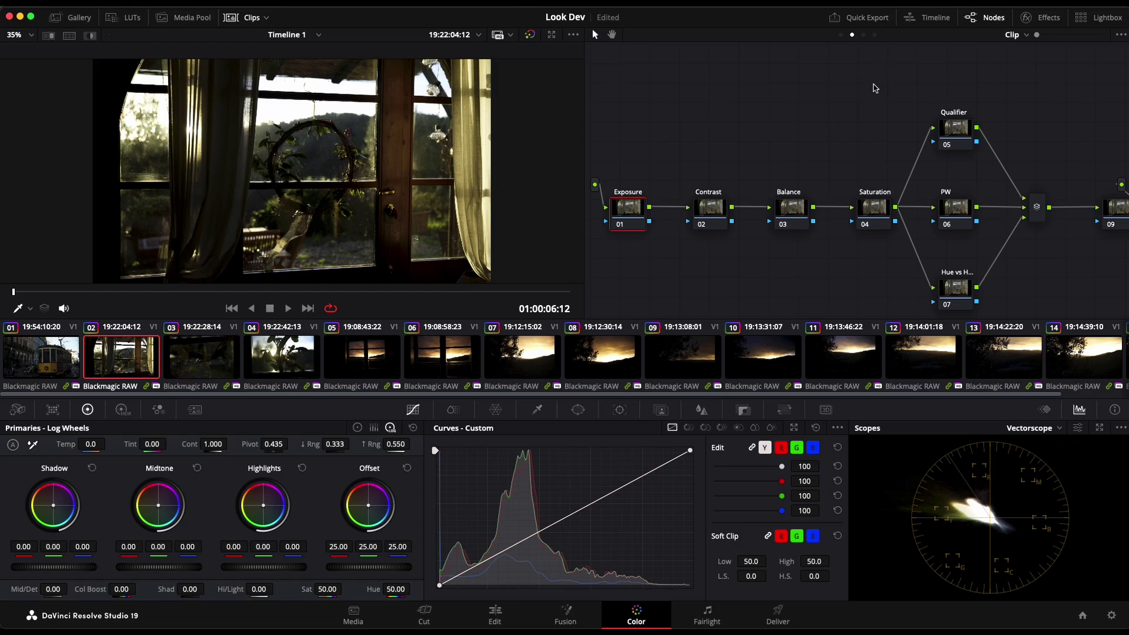
{"action": "left_click", "coordinate": [874, 35]}
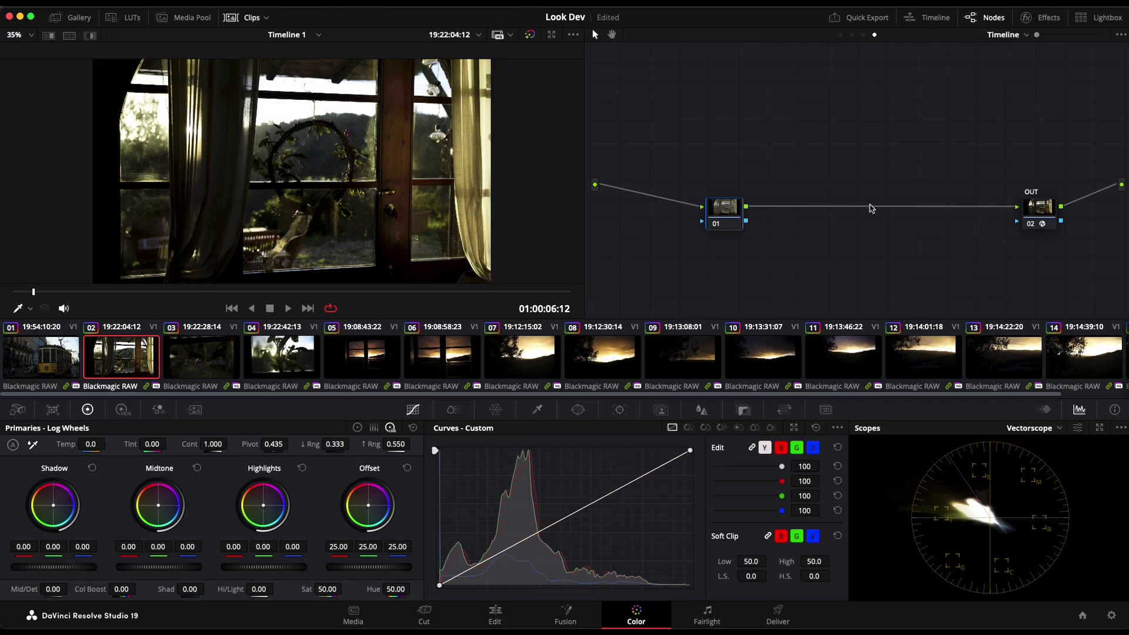
{"action": "left_click", "coordinate": [852, 35]}
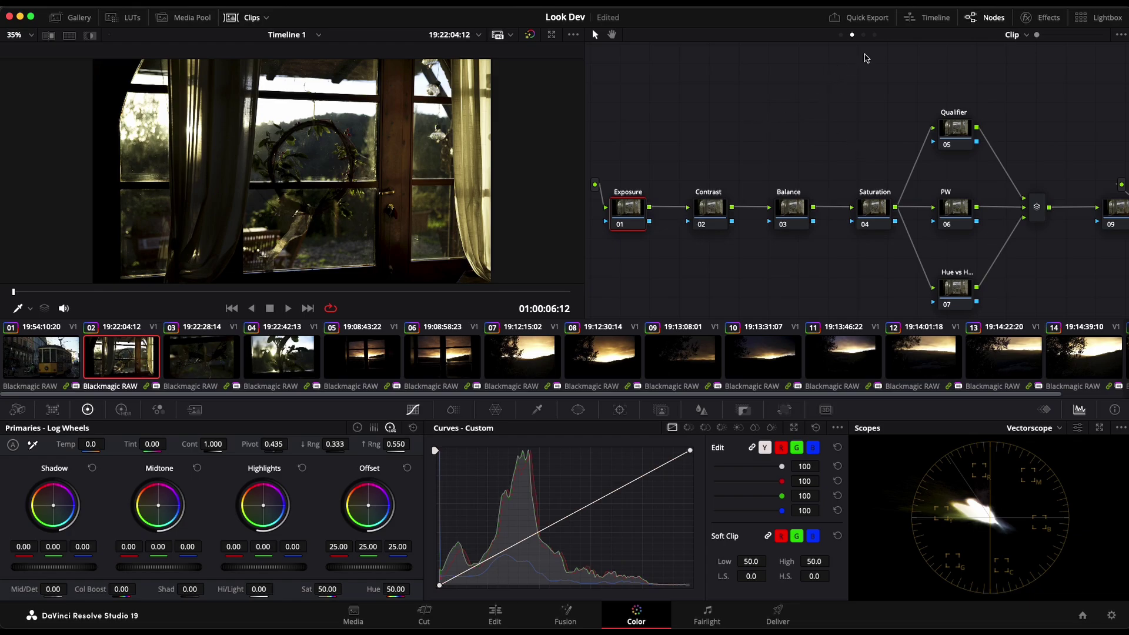
{"action": "left_click", "coordinate": [840, 35]}
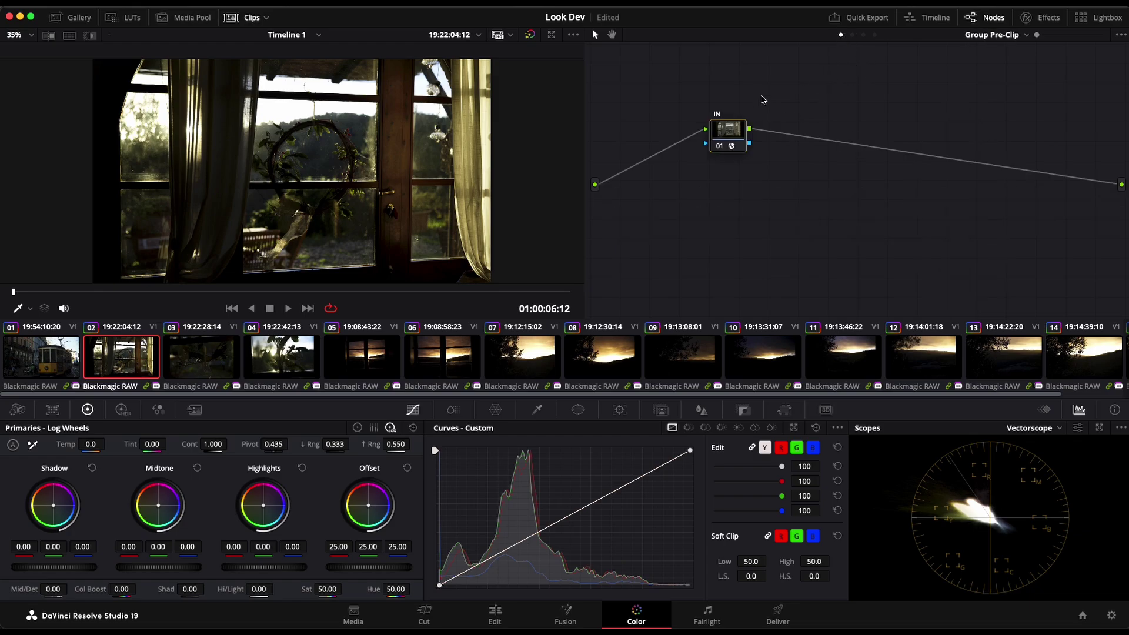
{"action": "left_click", "coordinate": [874, 35]}
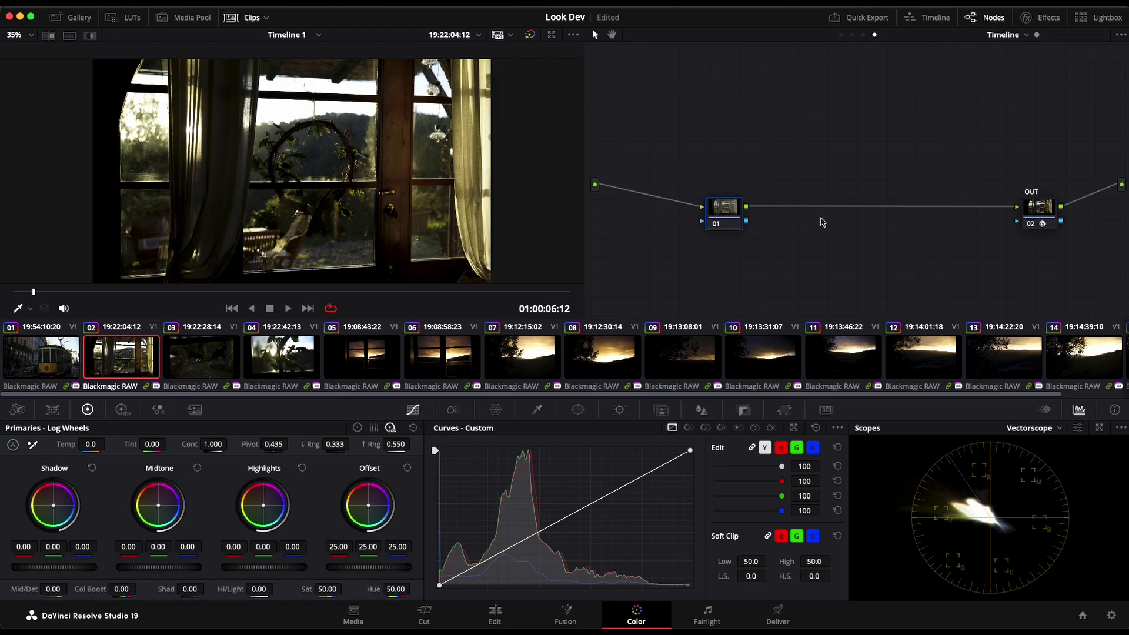
{"action": "left_click", "coordinate": [853, 35]}
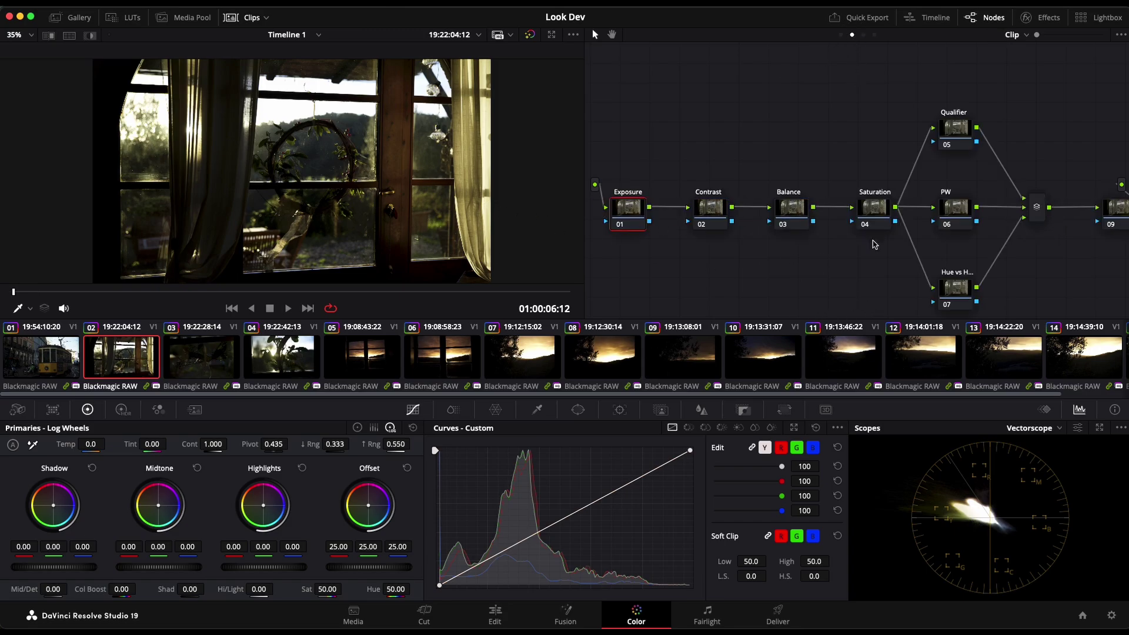
Step: Examine the sunset shots among clips 06 to 13 at the Clip node level and return to clip 02
{"action": "mouse_move", "coordinate": [846, 164]}
{"action": "left_mouse_down"}
{"action": "mouse_move", "coordinate": [828, 143]}
{"action": "mouse_move", "coordinate": [852, 156]}
{"action": "left_mouse_up"}
{"action": "left_click", "coordinate": [469, 358]}
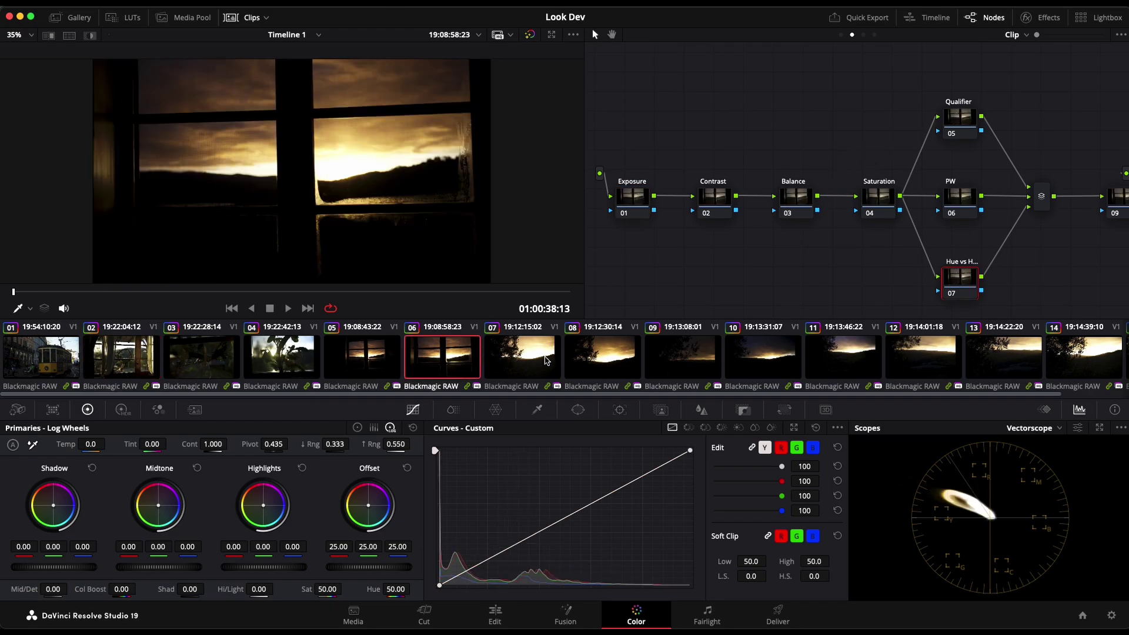
{"action": "left_click", "coordinate": [545, 360]}
{"action": "left_click", "coordinate": [612, 365]}
{"action": "left_click", "coordinate": [672, 367]}
{"action": "left_click", "coordinate": [770, 372]}
{"action": "left_click", "coordinate": [936, 367]}
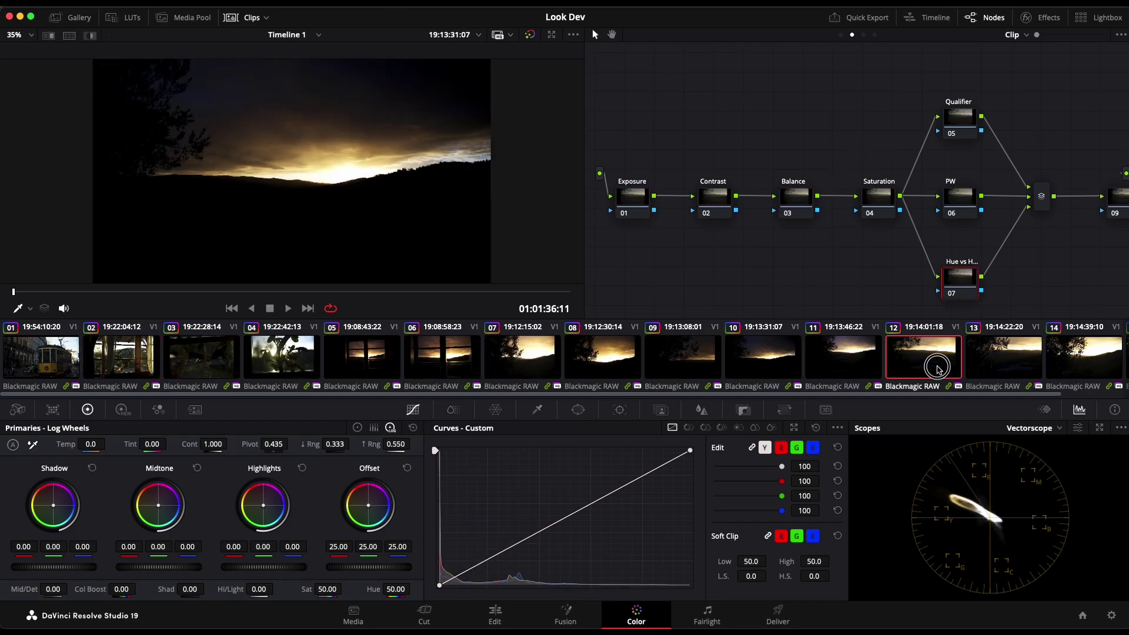
{"action": "left_click", "coordinate": [992, 368]}
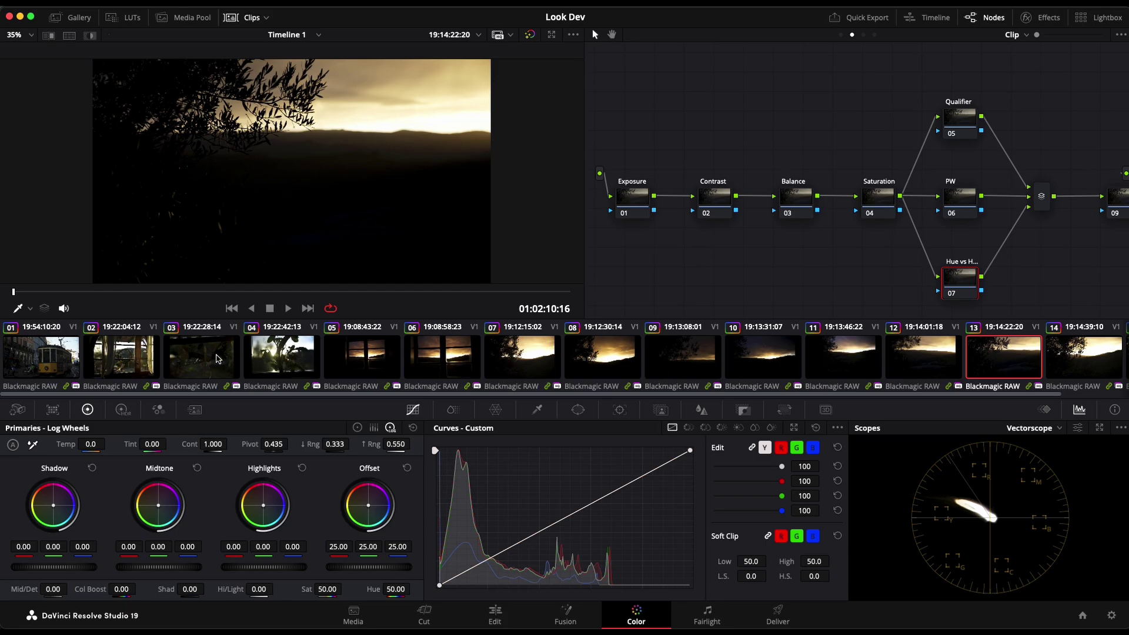
{"action": "left_click", "coordinate": [141, 352]}
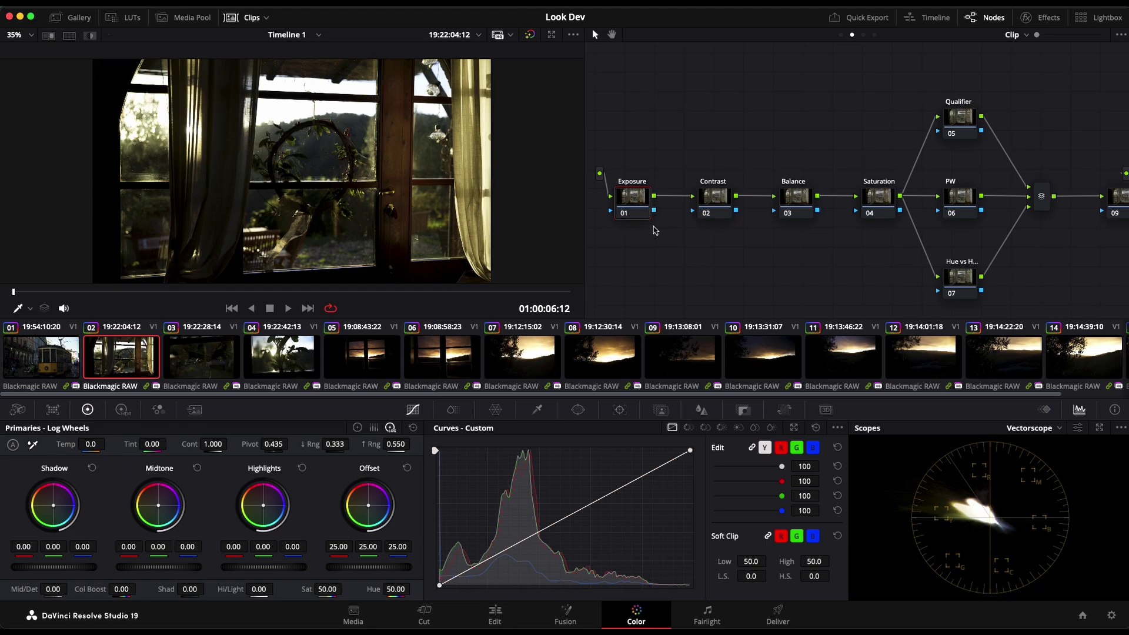
Step: Apply the Film Look Creator effect to node 01 in the Timeline node graph and label the node FLC
{"action": "left_click", "coordinate": [874, 35]}
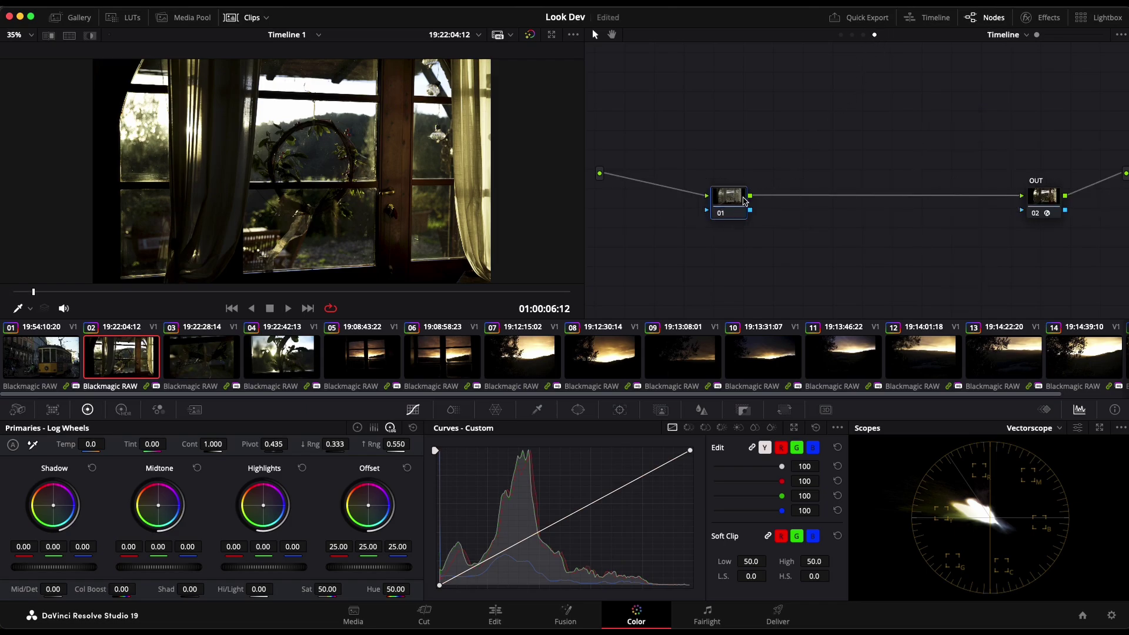
{"action": "left_click", "coordinate": [1040, 17]}
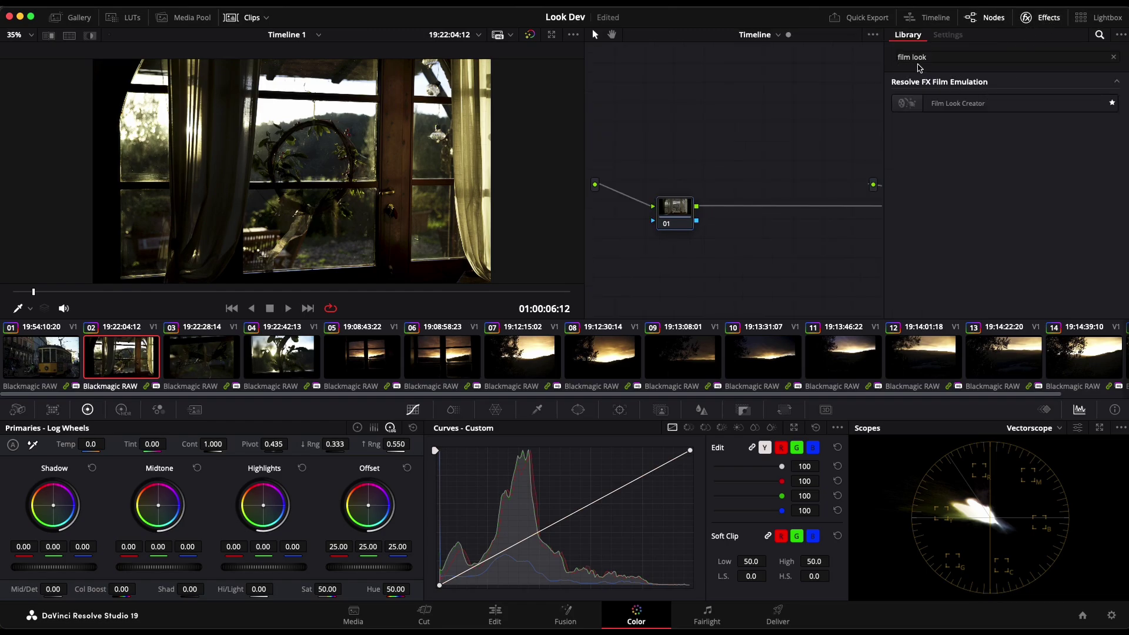
{"action": "left_click", "coordinate": [939, 59]}
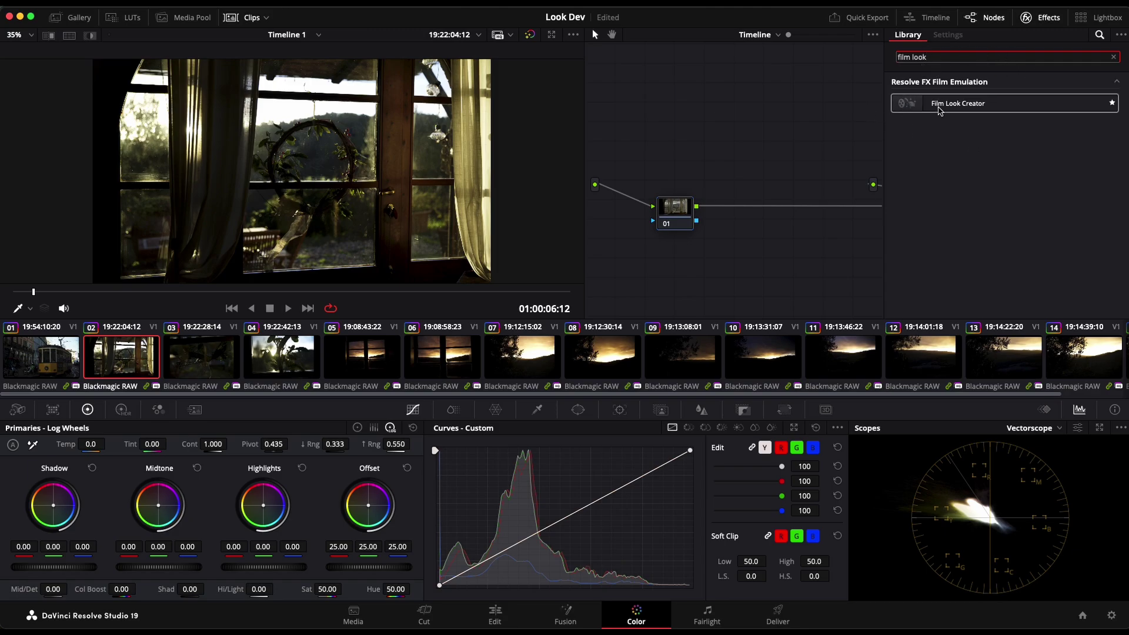
{"action": "left_click_drag", "start_coordinate": [920, 104], "coordinate": [684, 213]}
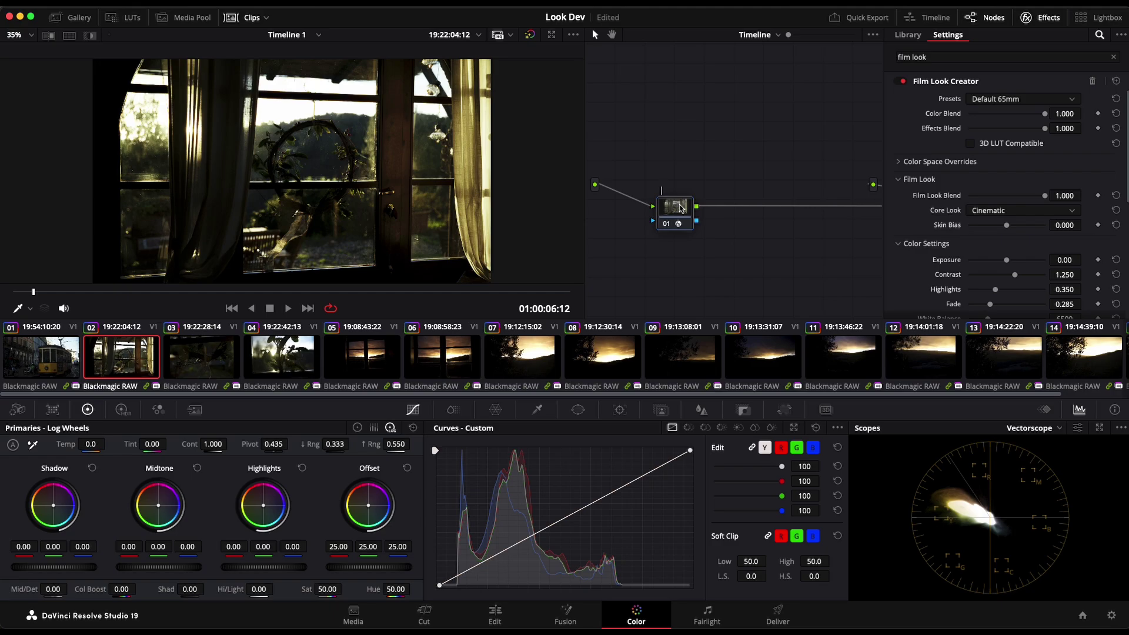
{"action": "type", "text": "FLC"}
{"action": "key", "text": "Return"}
{"action": "left_click", "coordinate": [1042, 17]}
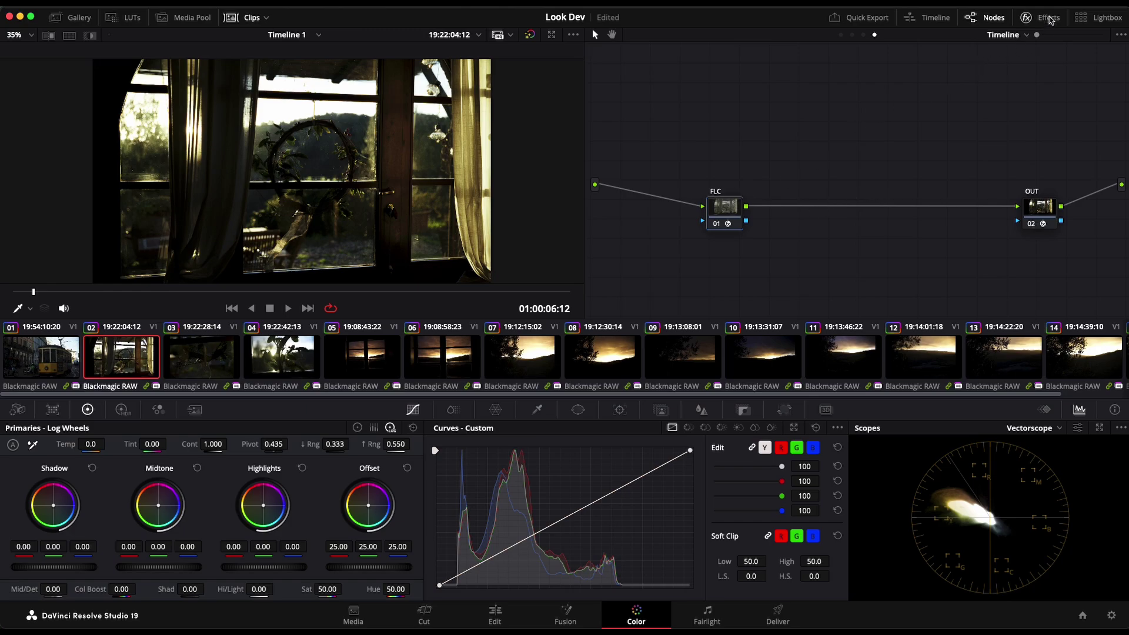
Step: Compare the image with Film Look Creator switched off and on in an enlarged viewer, leaving the effect enabled
{"action": "left_click", "coordinate": [1050, 19]}
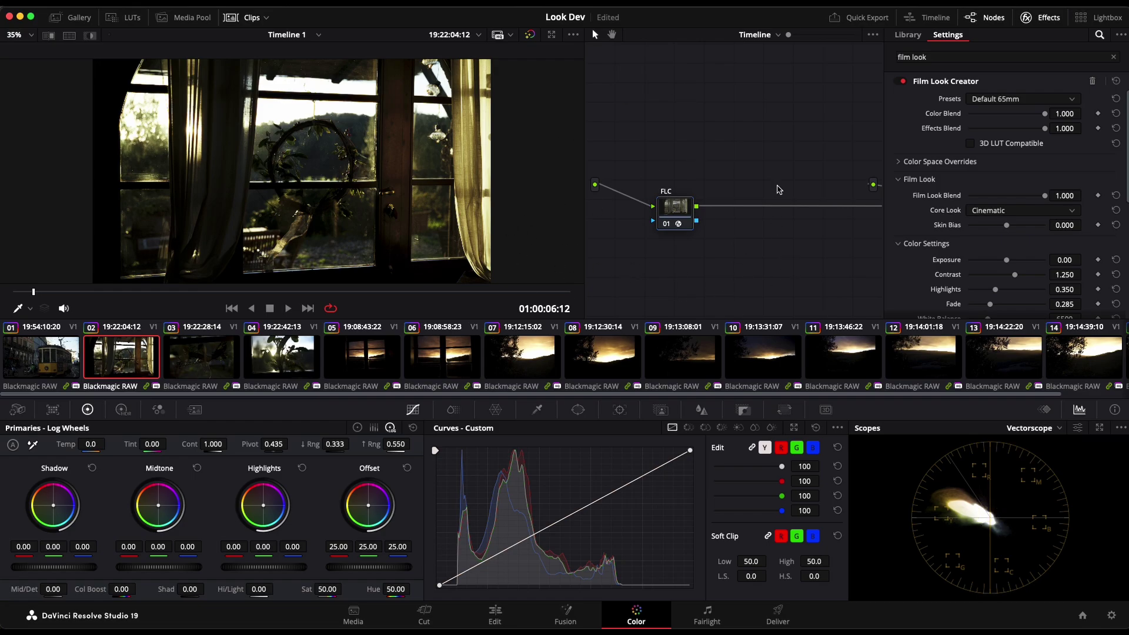
{"action": "key", "text": "shift+f"}
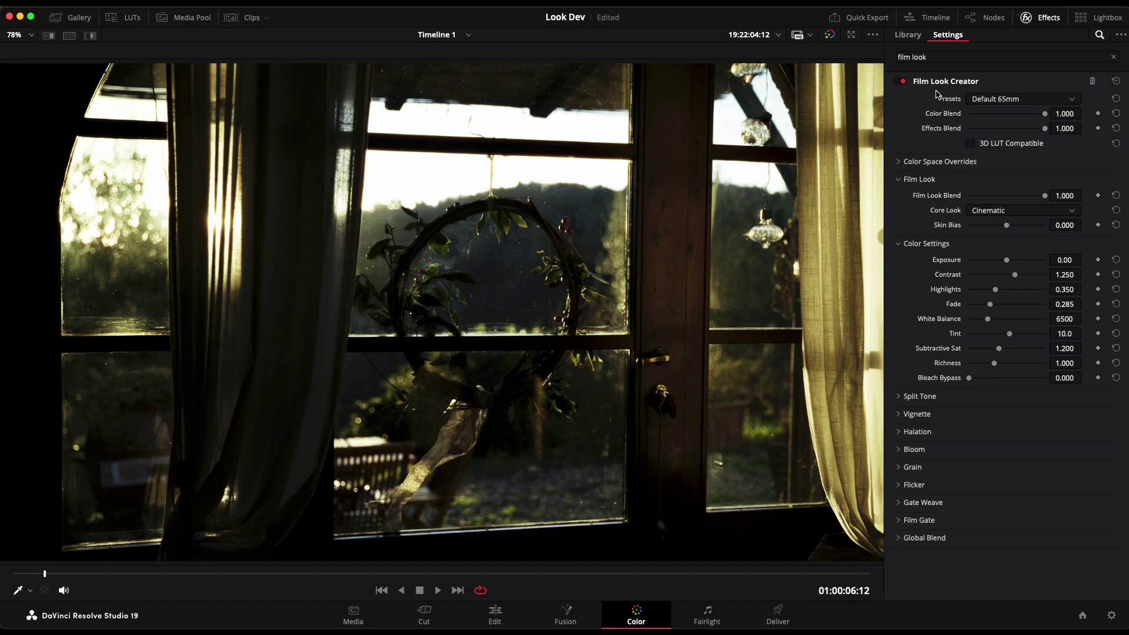
{"action": "left_click", "coordinate": [903, 82]}
{"action": "left_click", "coordinate": [903, 82]}
{"action": "left_click", "coordinate": [903, 82]}
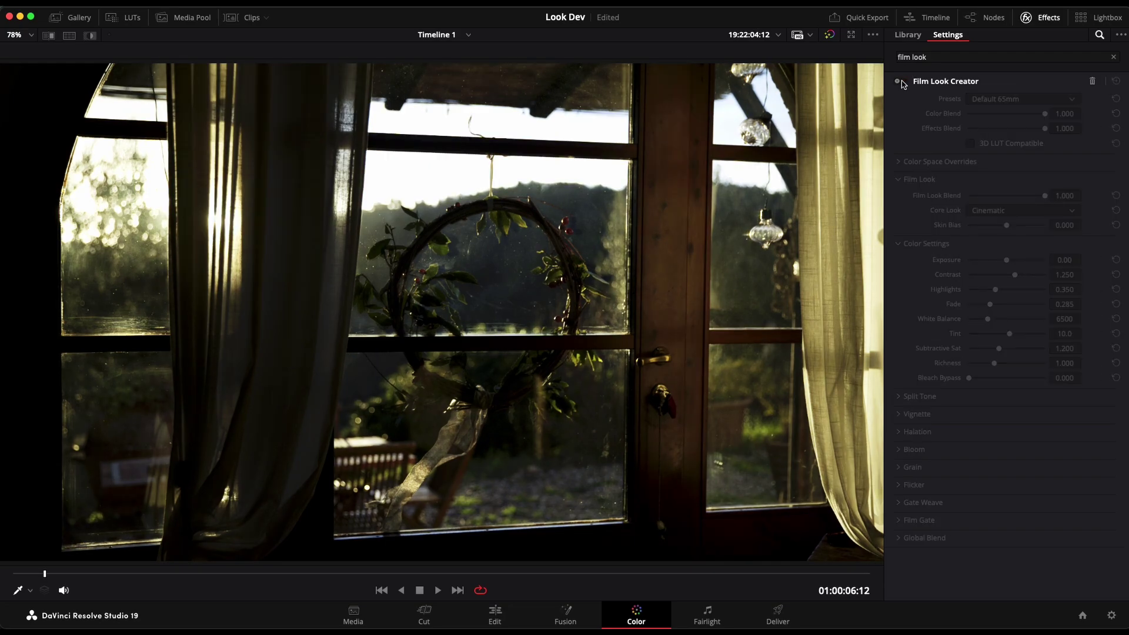
{"action": "left_click", "coordinate": [903, 82]}
{"action": "left_click", "coordinate": [903, 83]}
{"action": "left_click", "coordinate": [902, 82]}
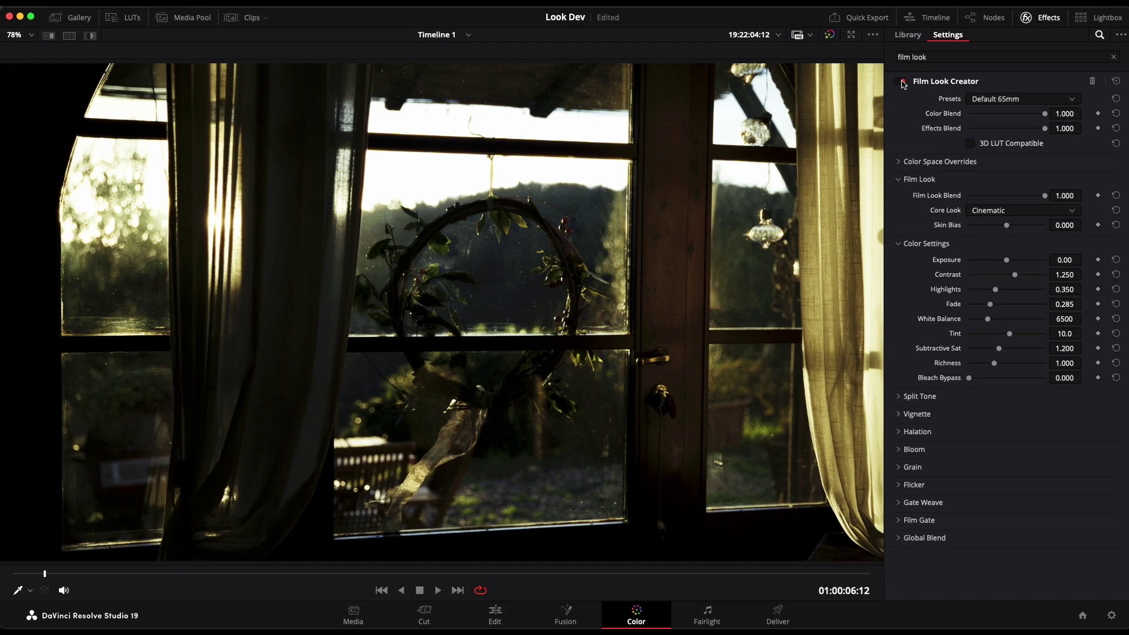
{"action": "key", "text": "alt+f"}
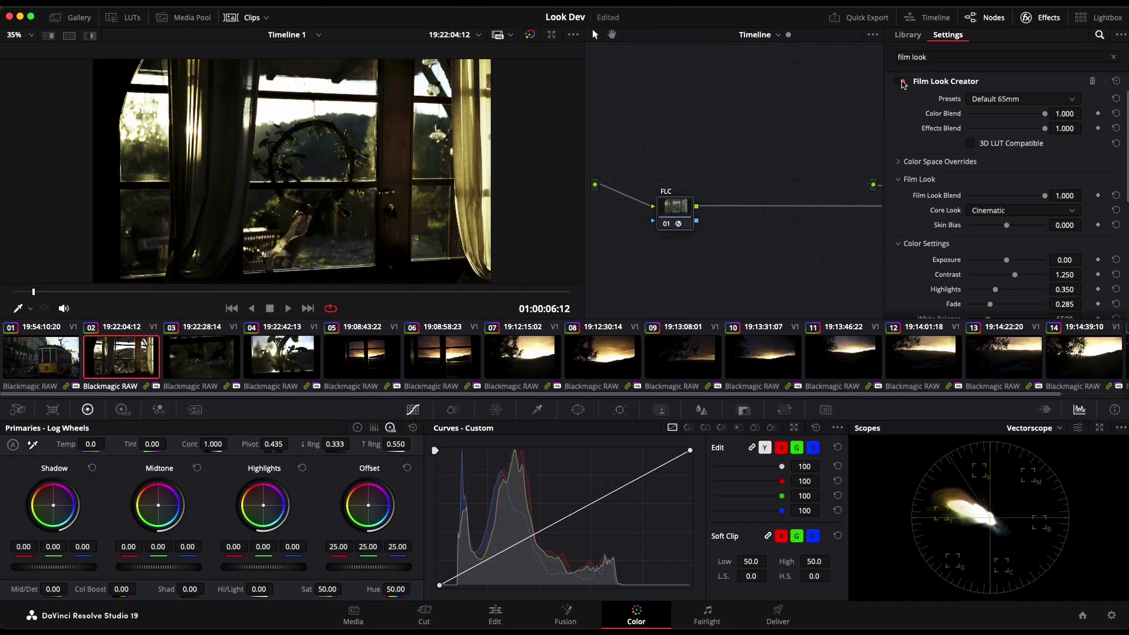
Step: Compare the image with the FLC node disabled and enabled several times, leaving the node enabled
{"action": "key", "text": "super+d"}
{"action": "key", "text": "super+d"}
{"action": "key", "text": "super+d"}
{"action": "key", "text": "super+d"}
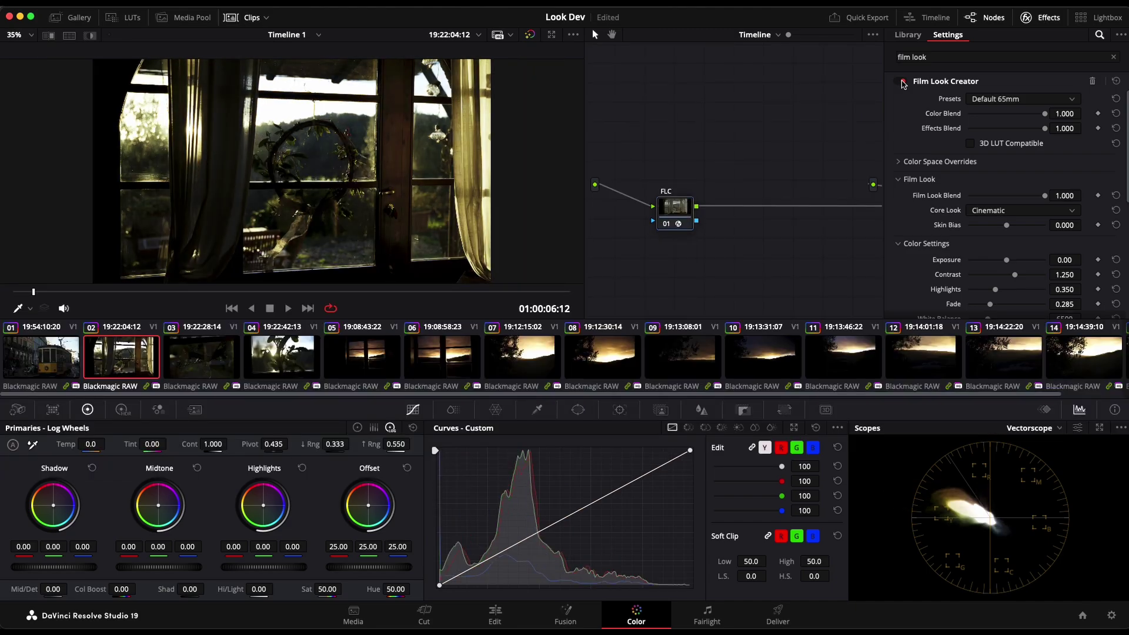
{"action": "key", "text": "super+d"}
{"action": "key", "text": "super+d"}
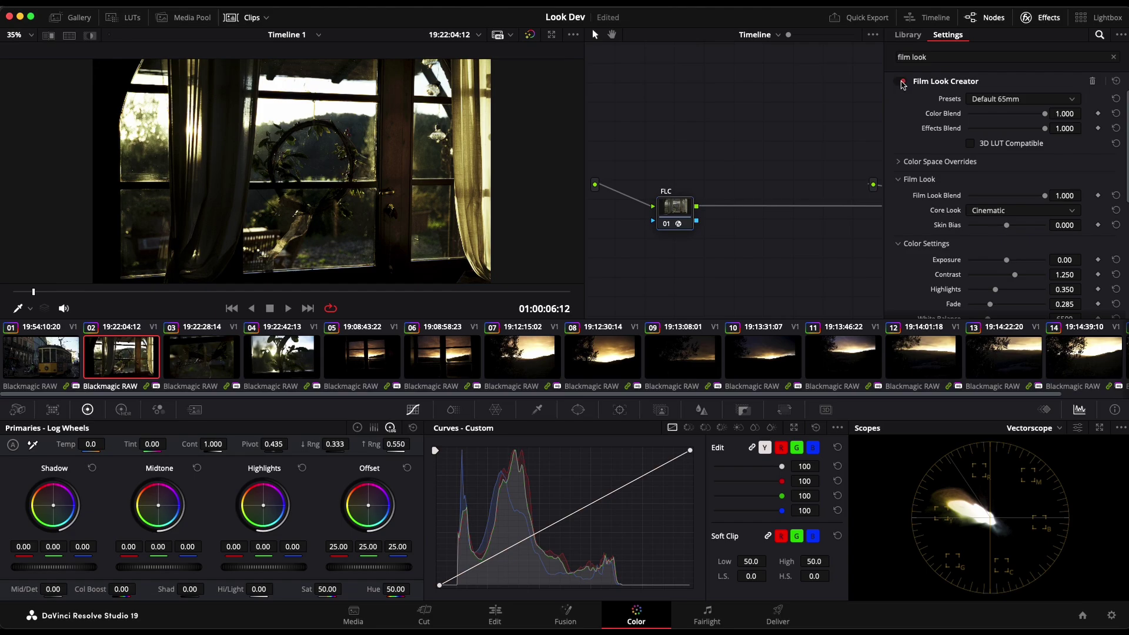
Step: Try the Default 35mm, Cinematic and Nostalgic presets of Film Look Creator in an enlarged viewer and save the project
{"action": "key", "text": "alt+f"}
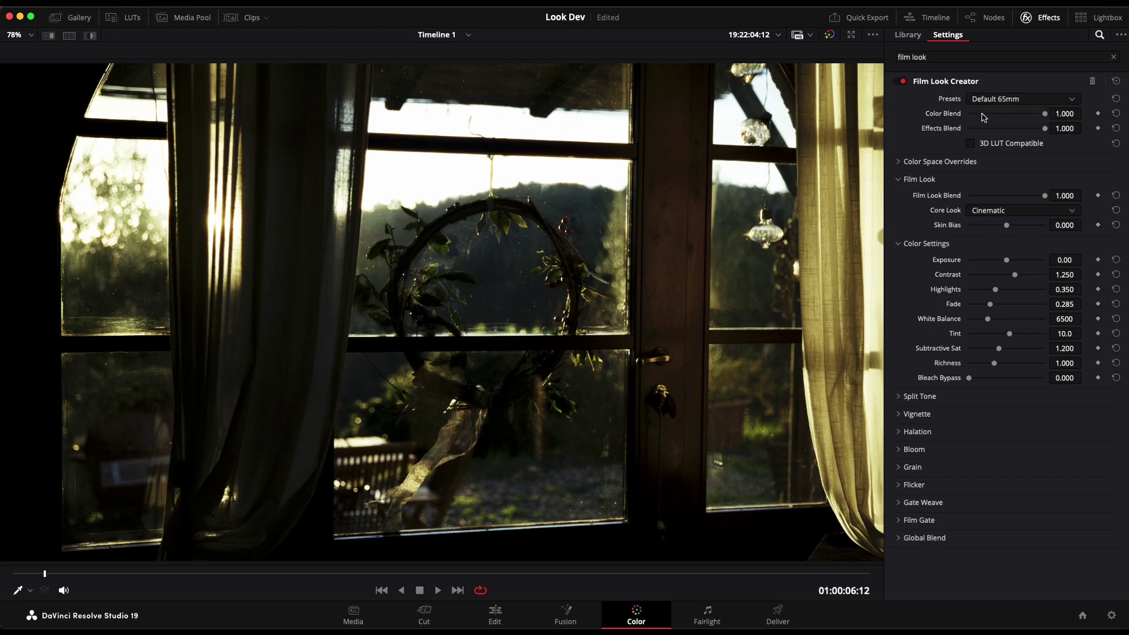
{"action": "left_click", "coordinate": [1023, 100]}
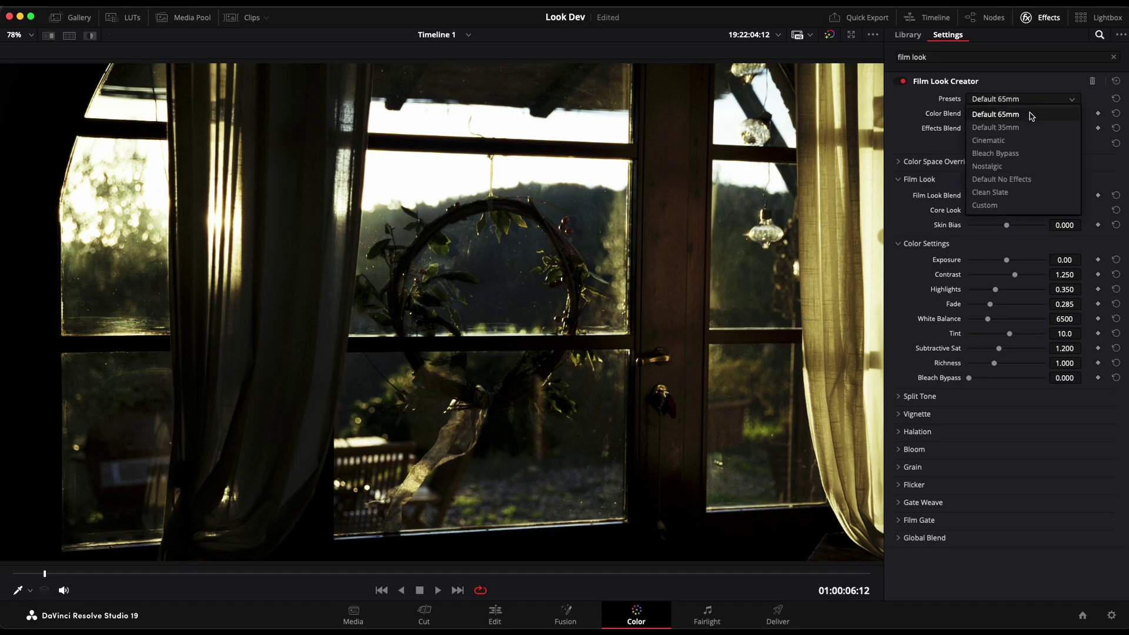
{"action": "left_click", "coordinate": [1021, 127]}
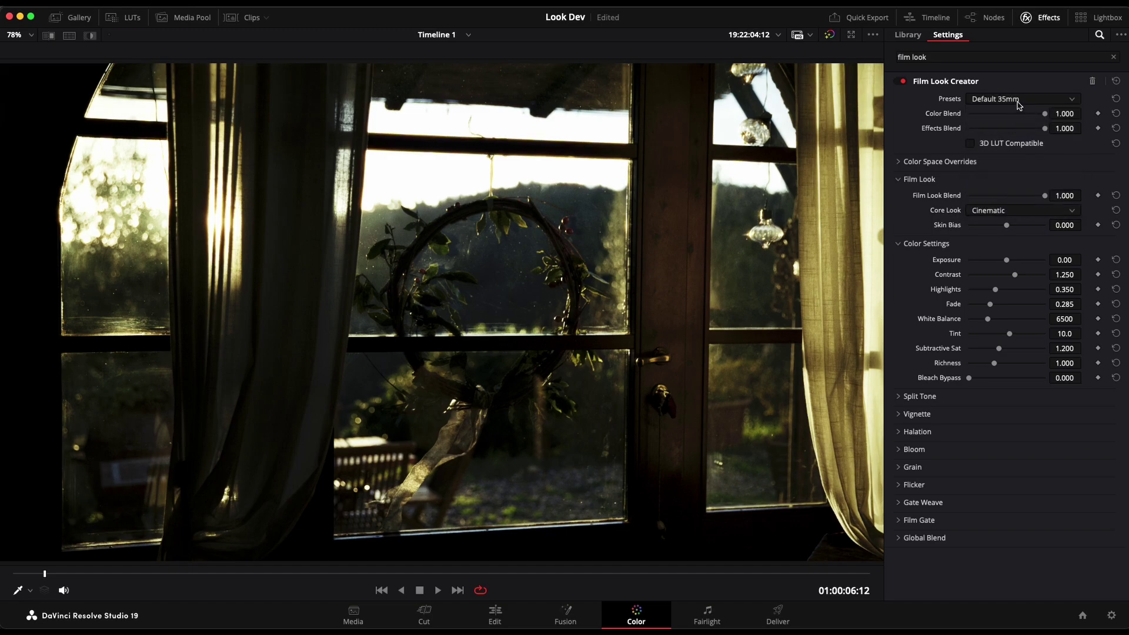
{"action": "left_click", "coordinate": [1019, 101]}
{"action": "left_click", "coordinate": [1010, 141]}
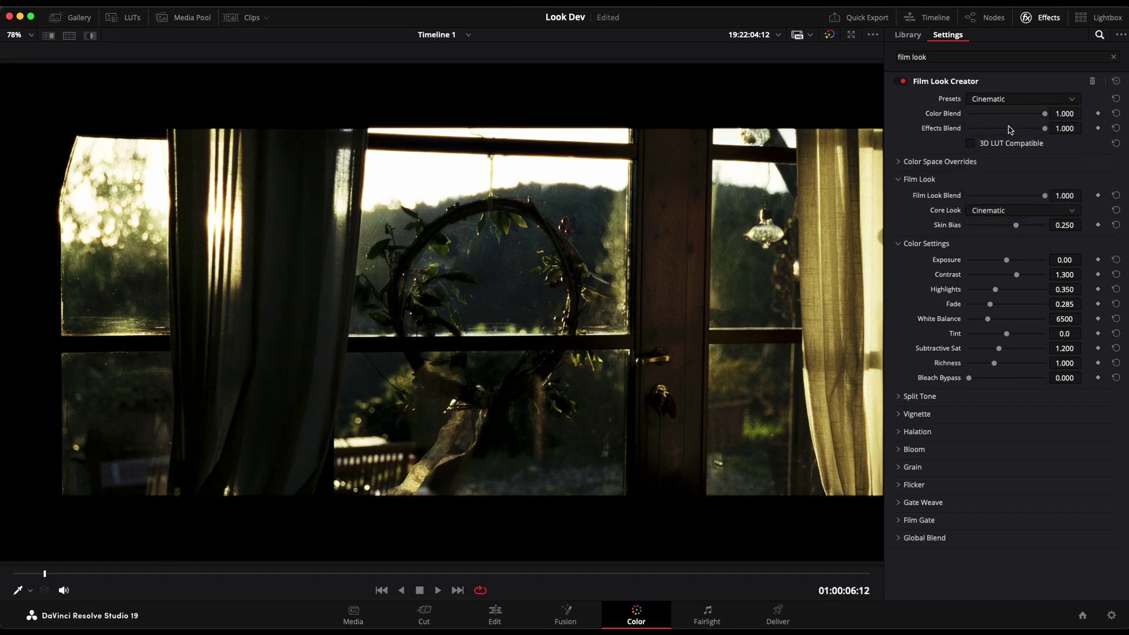
{"action": "left_click", "coordinate": [1012, 101]}
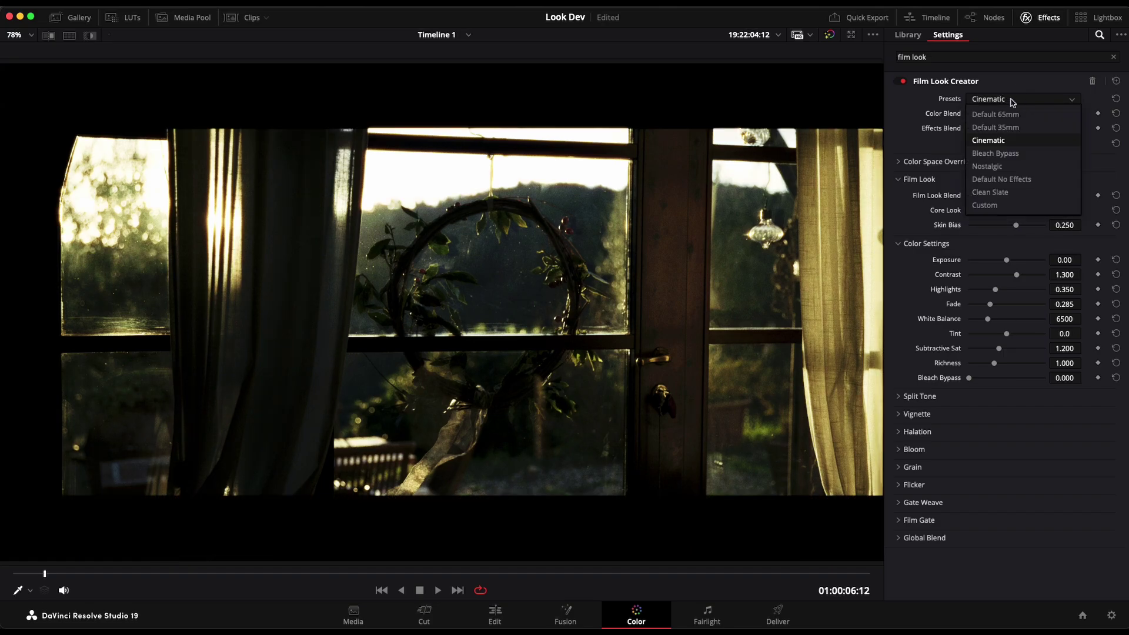
{"action": "left_click", "coordinate": [1021, 166]}
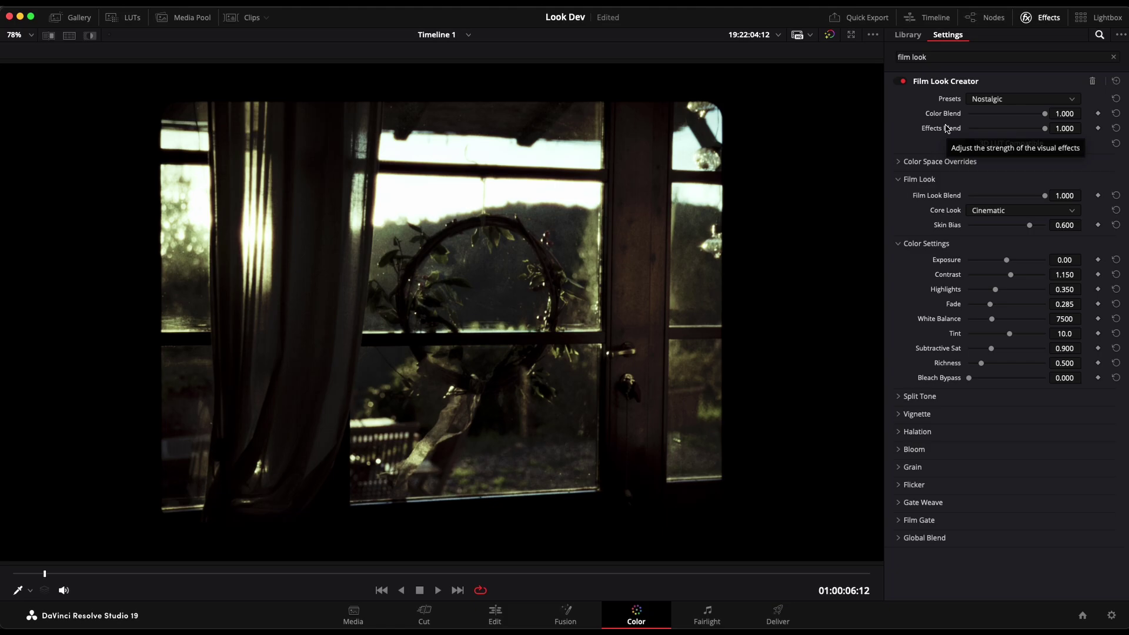
{"action": "key", "text": "super+s"}
Step: Apply the Clean Slate preset with Color Blend at 1.000 and make the effect 3D LUT compatible
{"action": "left_click", "coordinate": [1015, 101]}
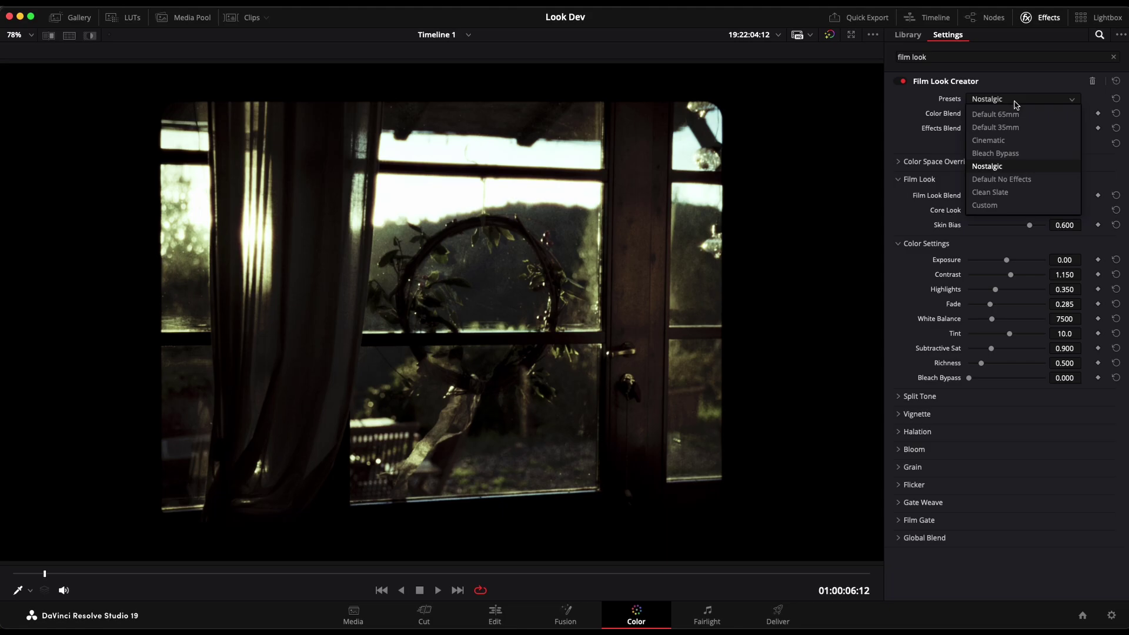
{"action": "left_click", "coordinate": [1005, 193]}
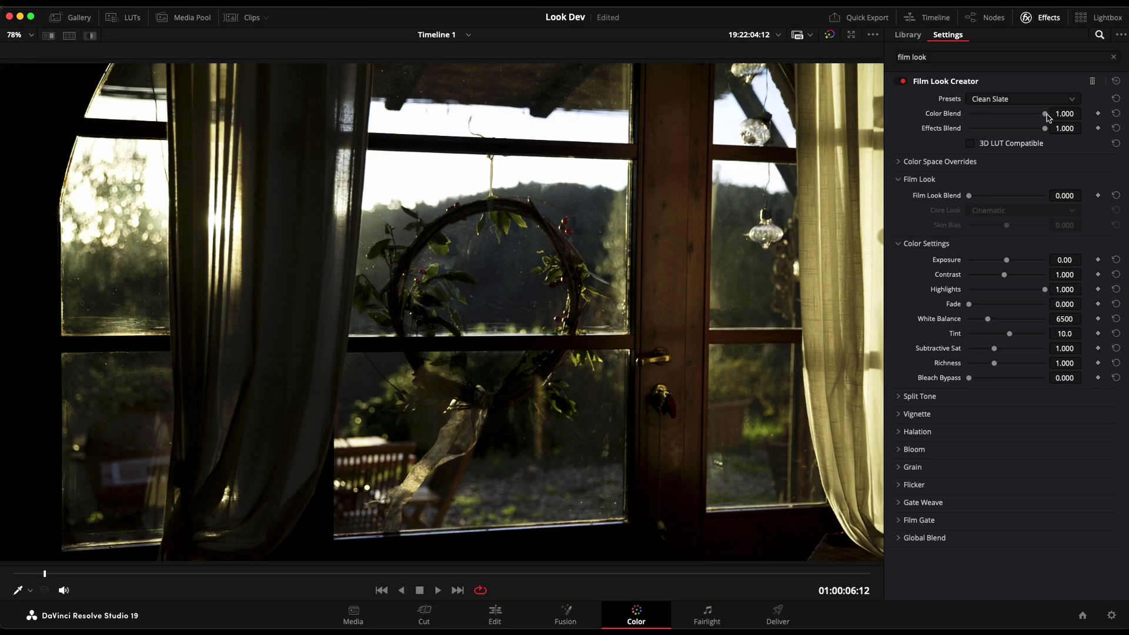
{"action": "left_click_drag", "start_coordinate": [1045, 115], "coordinate": [1069, 118]}
{"action": "left_click", "coordinate": [970, 143]}
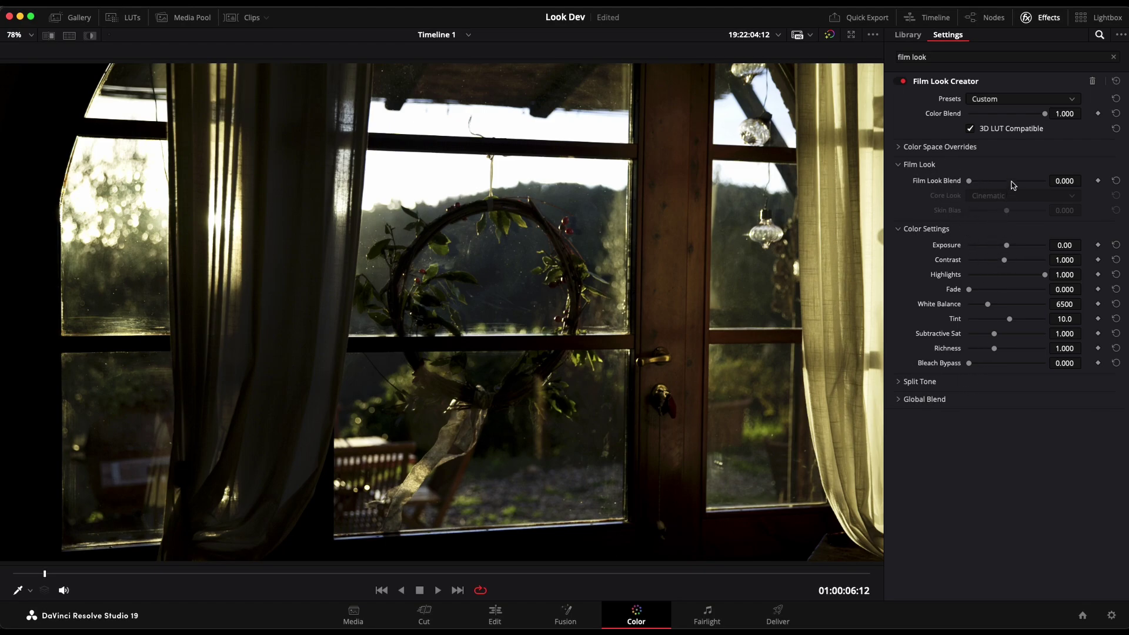
{"action": "left_click", "coordinate": [973, 129]}
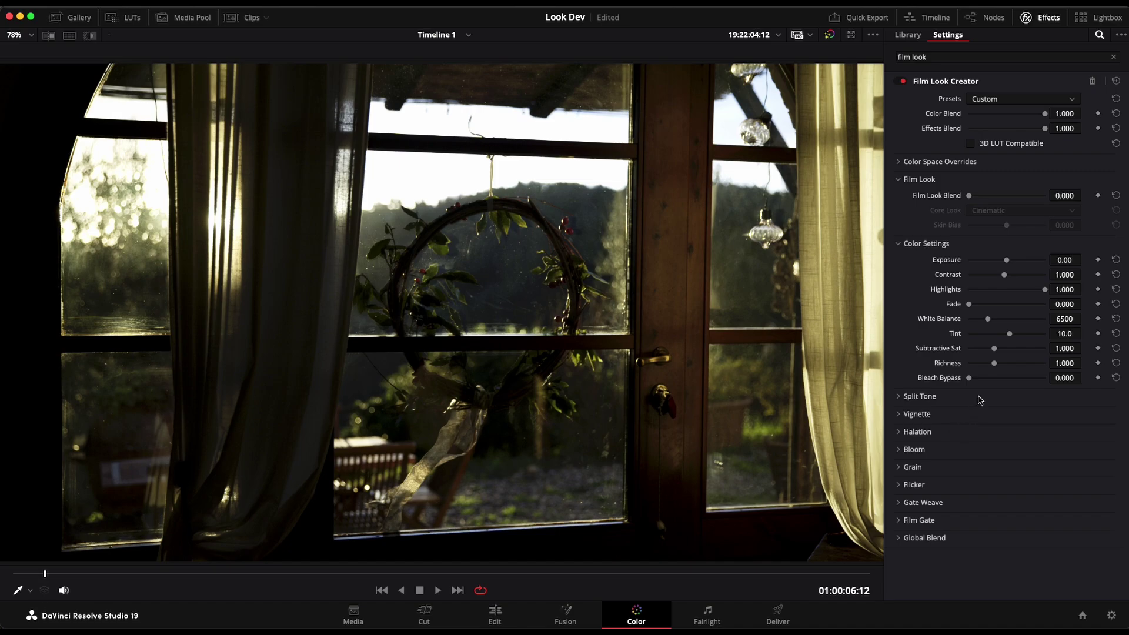
{"action": "left_click", "coordinate": [978, 144]}
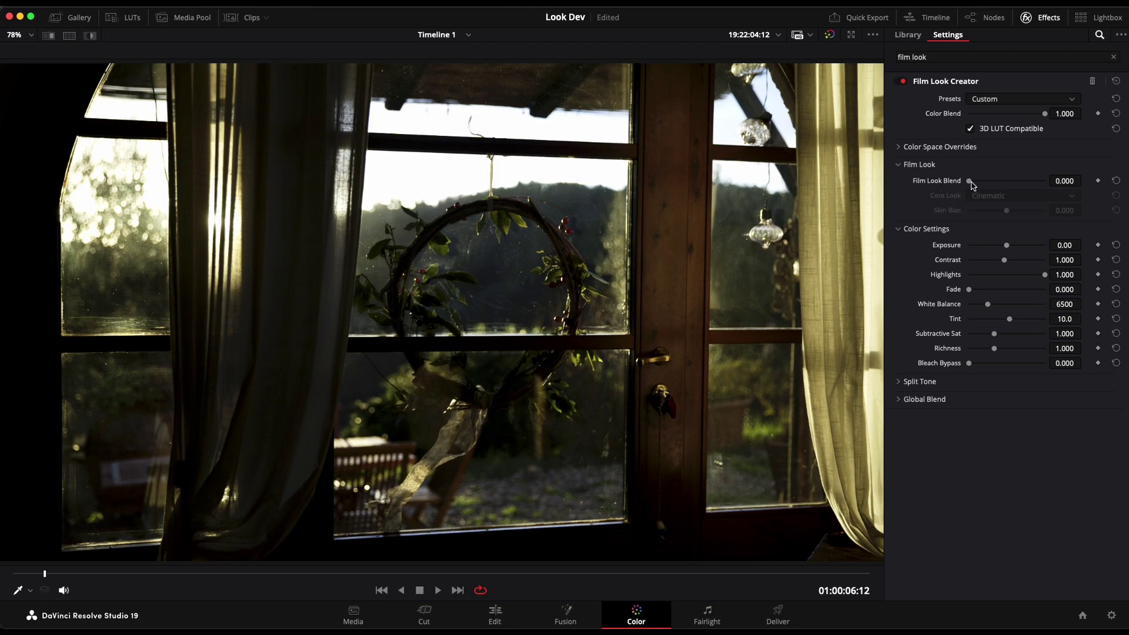
Step: Raise Film Look Blend to 1.000 and try the Rochester, Akasaka, Elated and Vintage core looks
{"action": "left_click_drag", "start_coordinate": [969, 182], "coordinate": [1091, 188]}
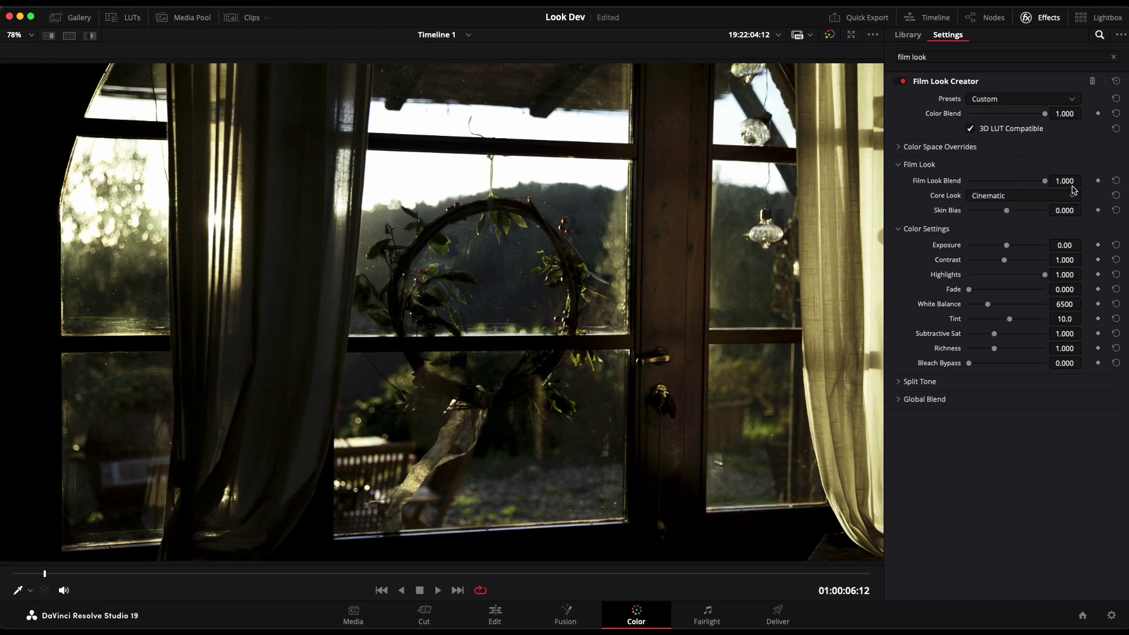
{"action": "left_click", "coordinate": [1081, 187]}
{"action": "left_click", "coordinate": [1006, 198]}
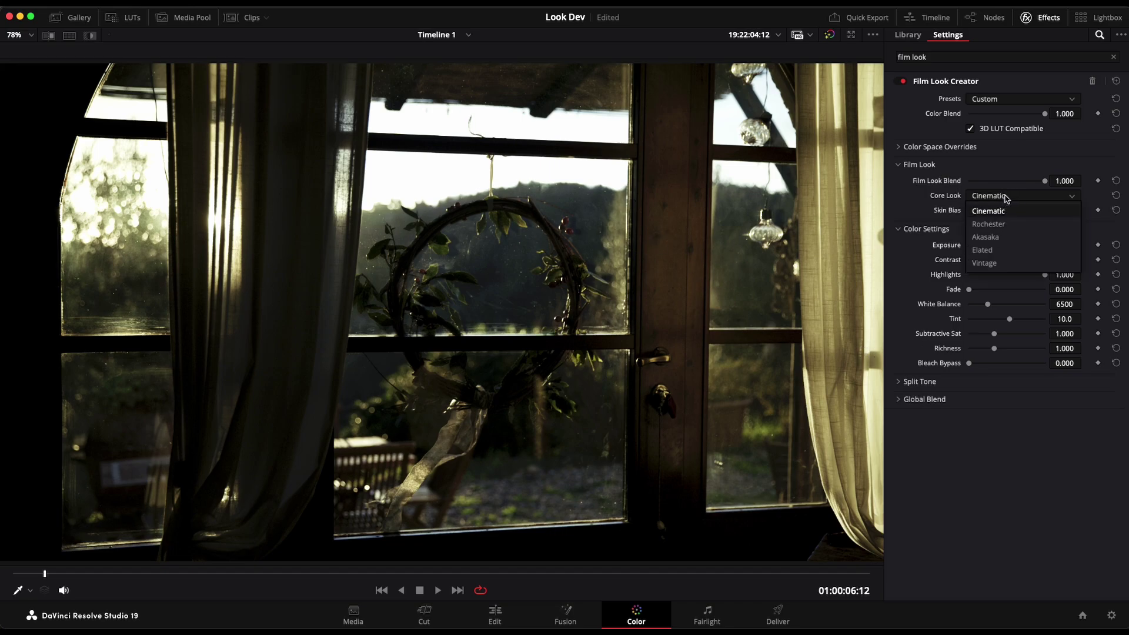
{"action": "left_click", "coordinate": [1003, 228]}
{"action": "left_click", "coordinate": [988, 200]}
{"action": "left_click", "coordinate": [997, 238]}
{"action": "left_click", "coordinate": [998, 200]}
{"action": "left_click", "coordinate": [995, 251]}
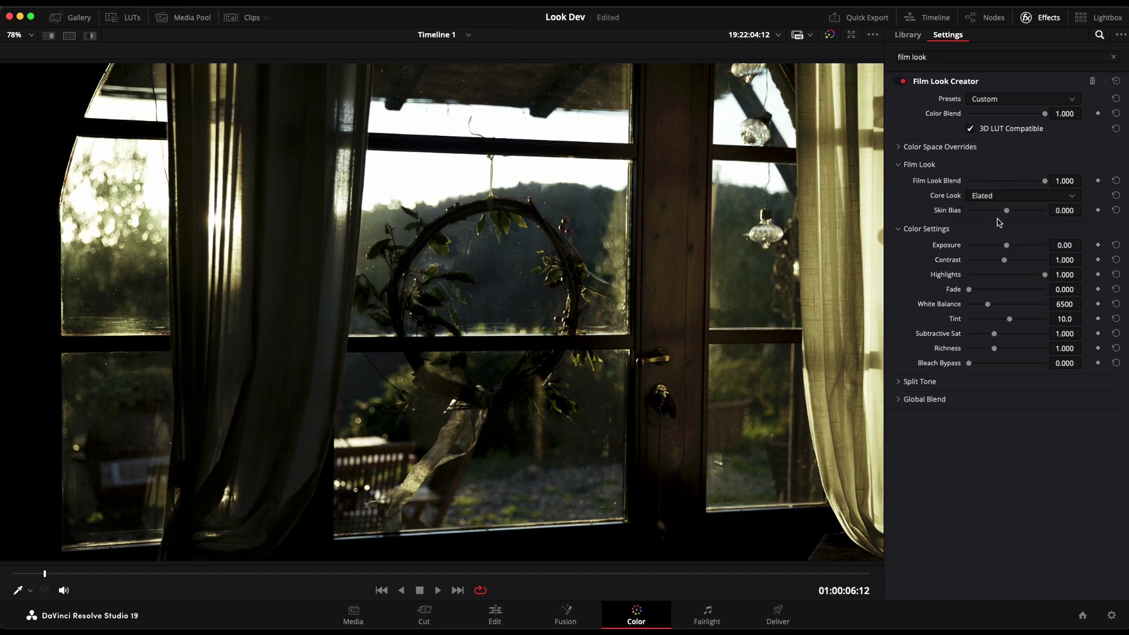
{"action": "left_click", "coordinate": [999, 198]}
{"action": "left_click", "coordinate": [991, 264]}
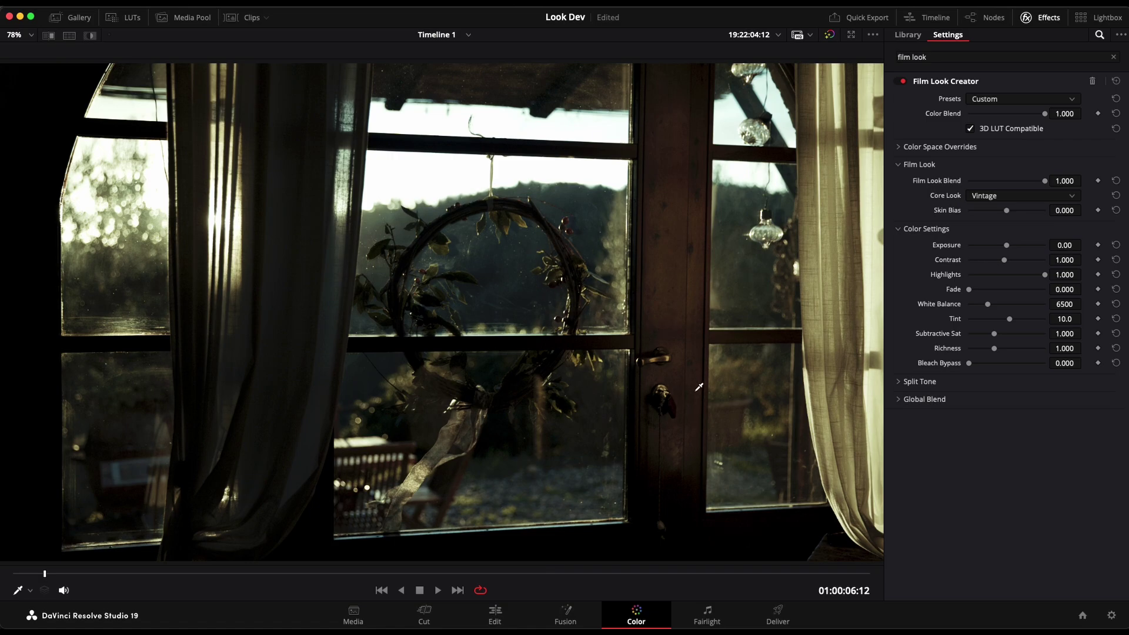
Step: Choose the Rochester core look and set Film Look Blend to 0.550
{"action": "left_click", "coordinate": [1022, 196]}
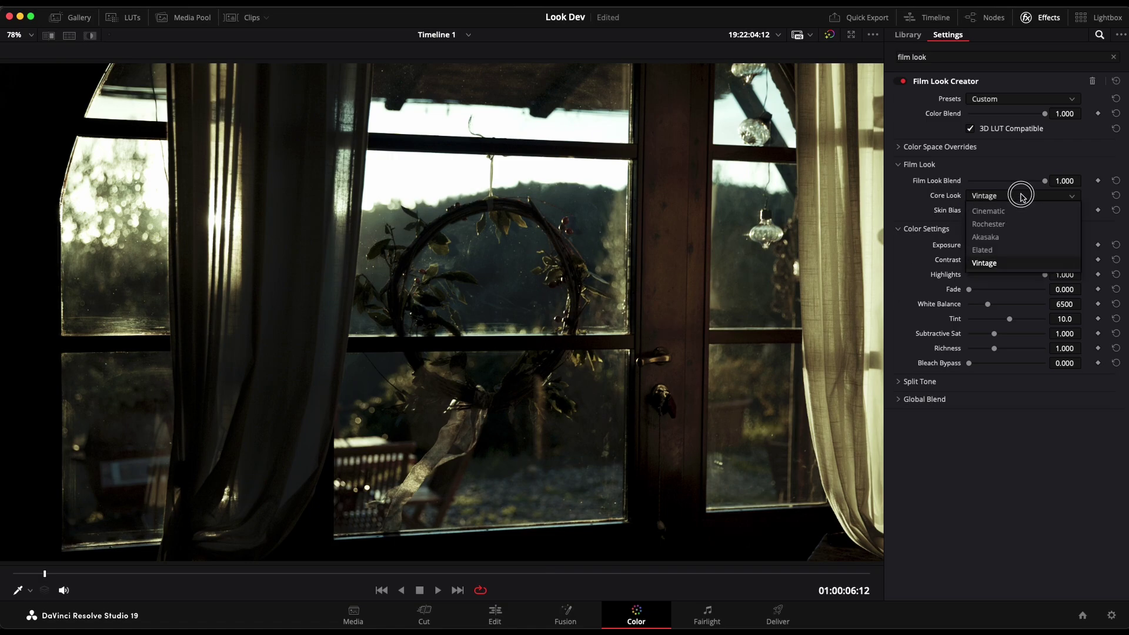
{"action": "left_click", "coordinate": [999, 224]}
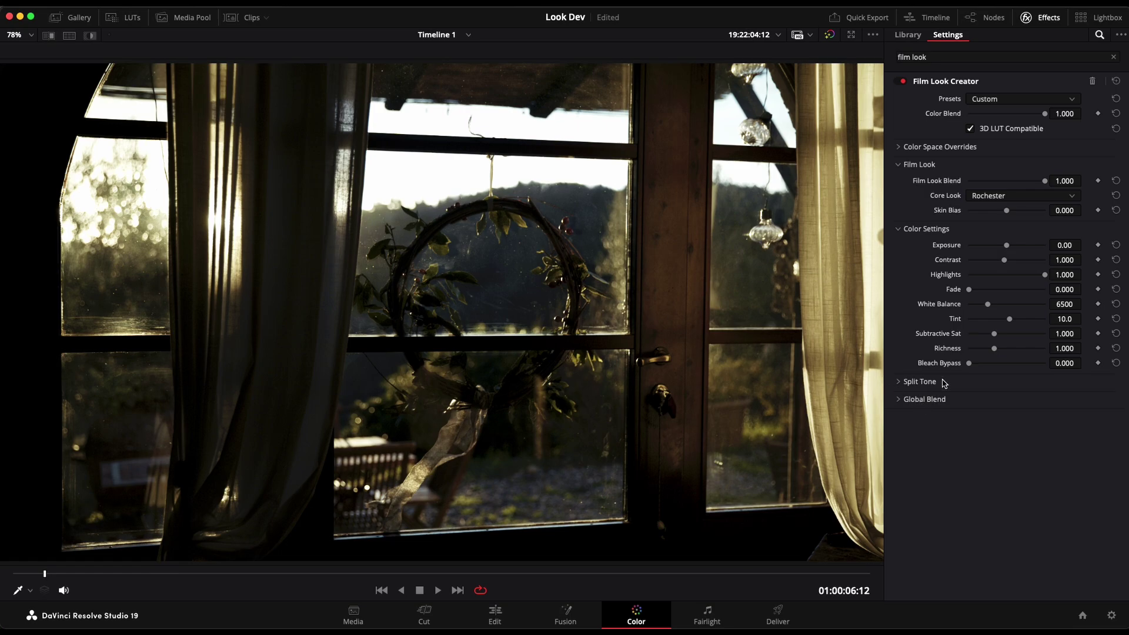
{"action": "left_click", "coordinate": [1099, 182]}
{"action": "mouse_move", "coordinate": [1101, 180]}
{"action": "left_mouse_down"}
{"action": "mouse_move", "coordinate": [1061, 171]}
{"action": "mouse_move", "coordinate": [1128, 187]}
{"action": "mouse_move", "coordinate": [940, 182]}
{"action": "mouse_move", "coordinate": [1084, 186]}
{"action": "left_mouse_up"}
{"action": "left_click_drag", "start_coordinate": [1044, 181], "coordinate": [1011, 192]}
Step: Test a higher Exposure and reset it, and fine-tune Contrast to 0.998 with Highlights at 1.000
{"action": "mouse_move", "coordinate": [1007, 248]}
{"action": "left_mouse_down"}
{"action": "mouse_move", "coordinate": [977, 246]}
{"action": "mouse_move", "coordinate": [1020, 247]}
{"action": "left_mouse_up"}
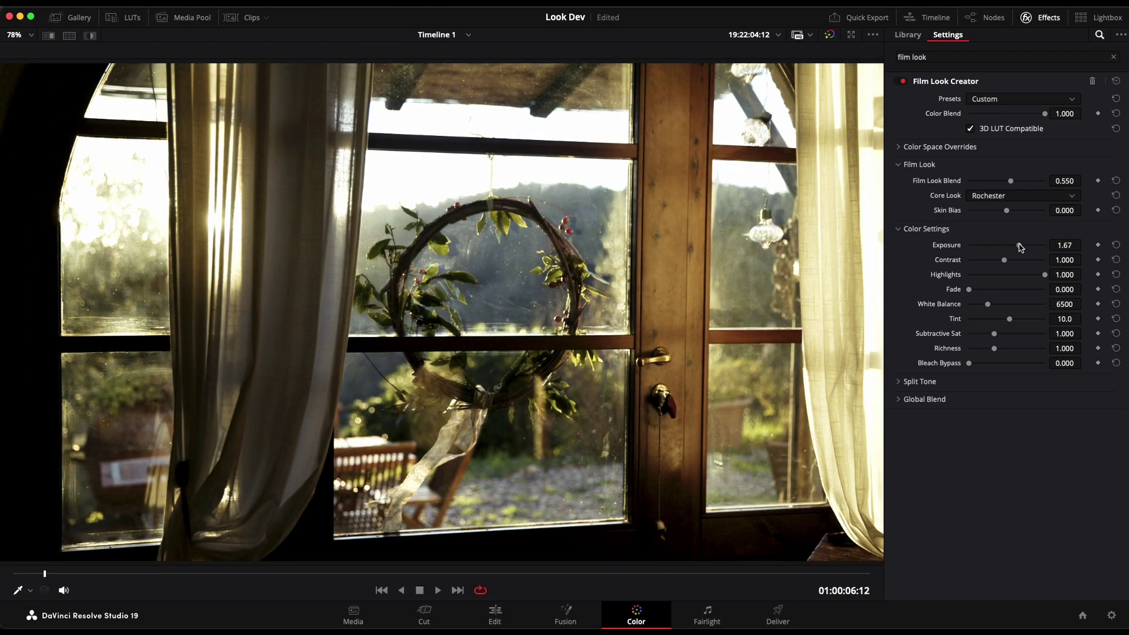
{"action": "left_click", "coordinate": [1116, 245]}
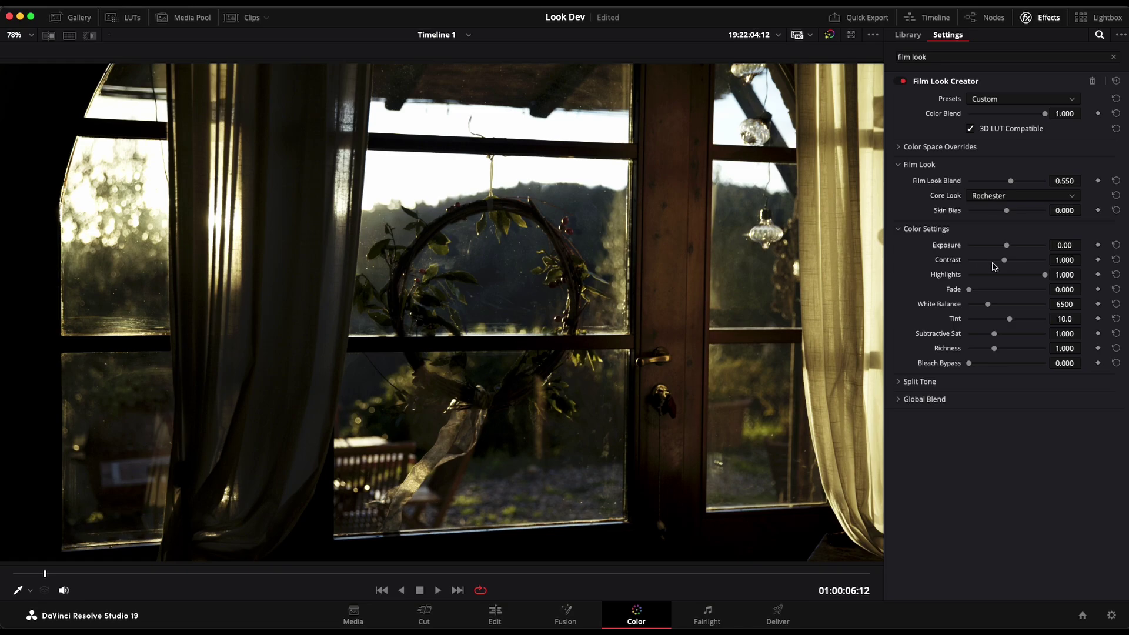
{"action": "mouse_move", "coordinate": [1008, 264]}
{"action": "left_mouse_down"}
{"action": "mouse_move", "coordinate": [1022, 257]}
{"action": "mouse_move", "coordinate": [1007, 262]}
{"action": "left_mouse_up"}
{"action": "left_click_drag", "start_coordinate": [1005, 262], "coordinate": [1004, 261]}
{"action": "left_click_drag", "start_coordinate": [1047, 279], "coordinate": [1109, 282]}
{"action": "mouse_move", "coordinate": [1046, 279]}
{"action": "left_mouse_down"}
{"action": "mouse_move", "coordinate": [980, 278]}
{"action": "mouse_move", "coordinate": [1056, 278]}
{"action": "left_mouse_up"}
Step: Display the waveform scope and test the effect of Fade, leaving it at 0.000
{"action": "key", "text": "alt+f"}
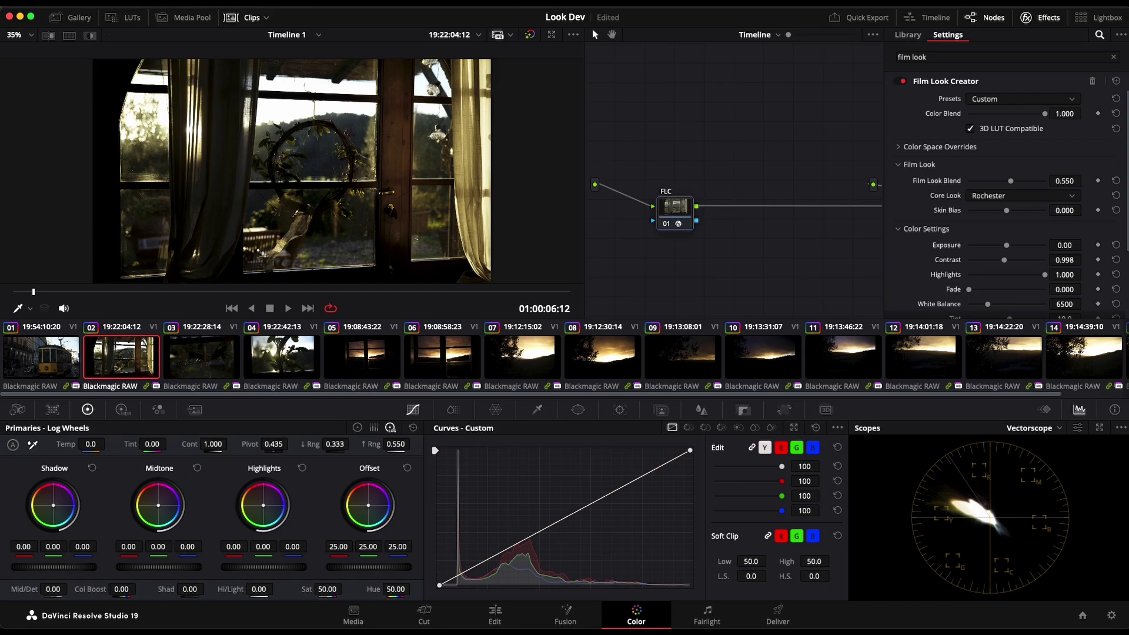
{"action": "left_click", "coordinate": [1029, 428]}
{"action": "left_click", "coordinate": [1039, 455]}
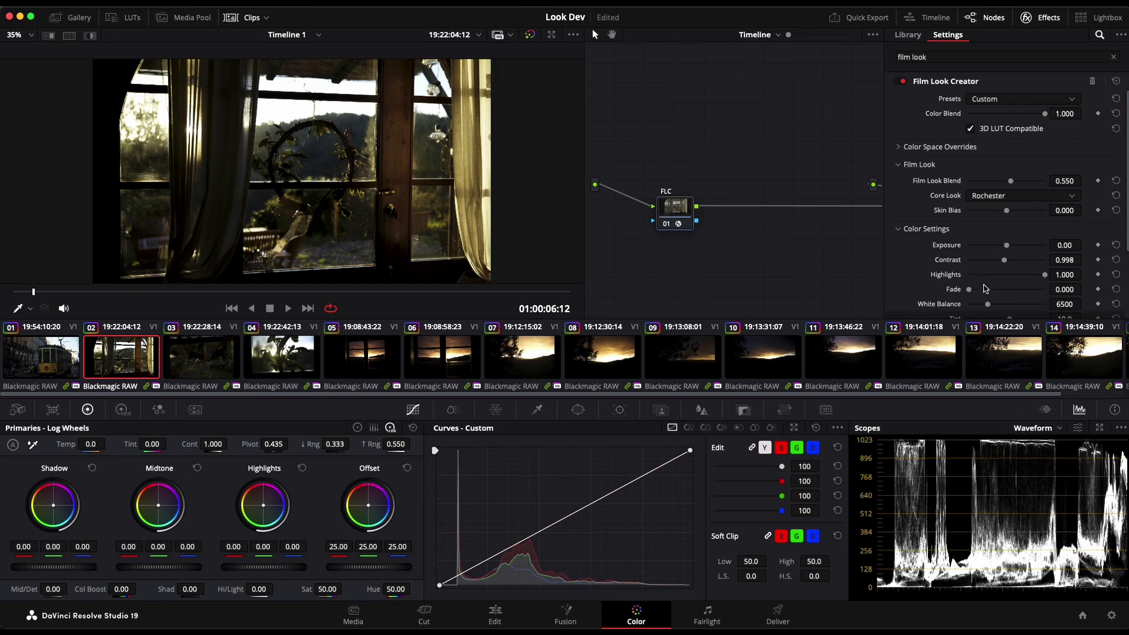
{"action": "left_click_drag", "start_coordinate": [968, 289], "coordinate": [943, 287]}
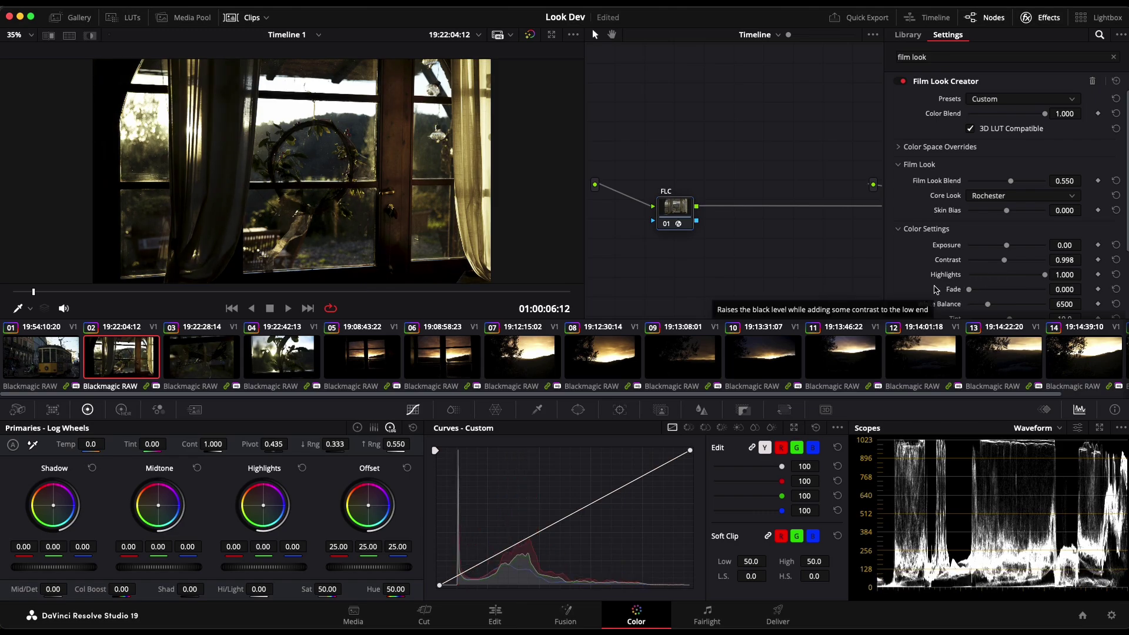
Step: Test higher Tint and White Balance values in the enlarged viewer, resetting each to its default
{"action": "key", "text": "alt+f"}
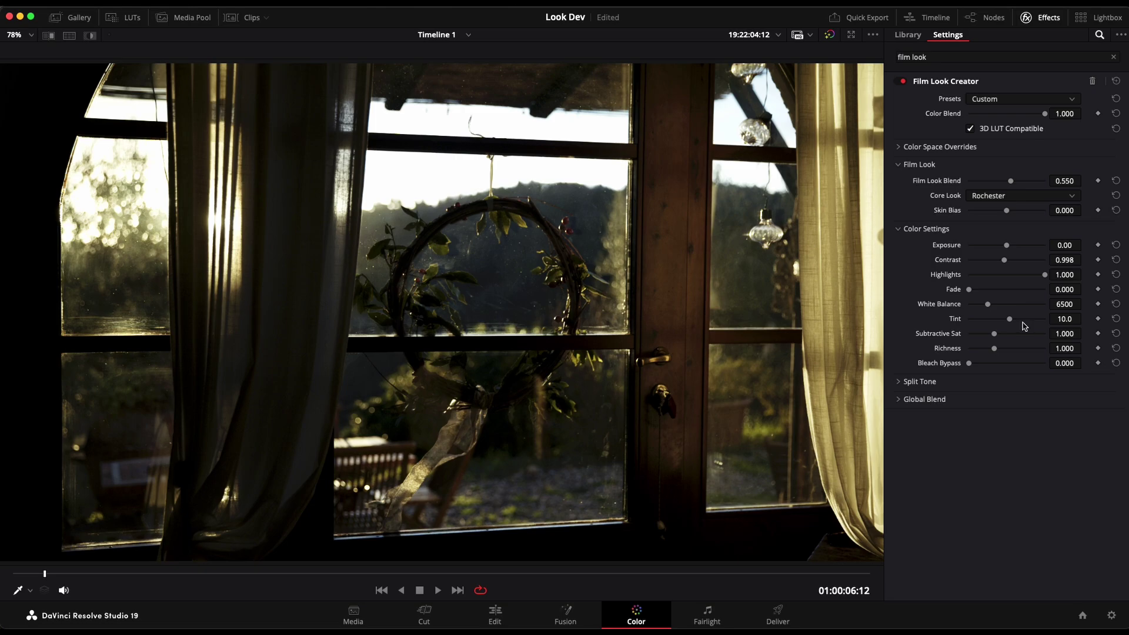
{"action": "left_click_drag", "start_coordinate": [1009, 319], "coordinate": [1054, 329]}
{"action": "double_click", "coordinate": [957, 319]}
{"action": "mouse_move", "coordinate": [990, 306]}
{"action": "left_mouse_down"}
{"action": "mouse_move", "coordinate": [1025, 308]}
{"action": "mouse_move", "coordinate": [999, 308]}
{"action": "left_mouse_up"}
{"action": "double_click", "coordinate": [951, 304]}
Step: Set Subtractive Sat to 1.140 and Richness to 1.465, and test Bleach Bypass at 1.000 before returning it to 0.000
{"action": "left_click_drag", "start_coordinate": [994, 334], "coordinate": [1009, 341]}
{"action": "key", "text": "super+s"}
{"action": "left_click_drag", "start_coordinate": [994, 348], "coordinate": [889, 345]}
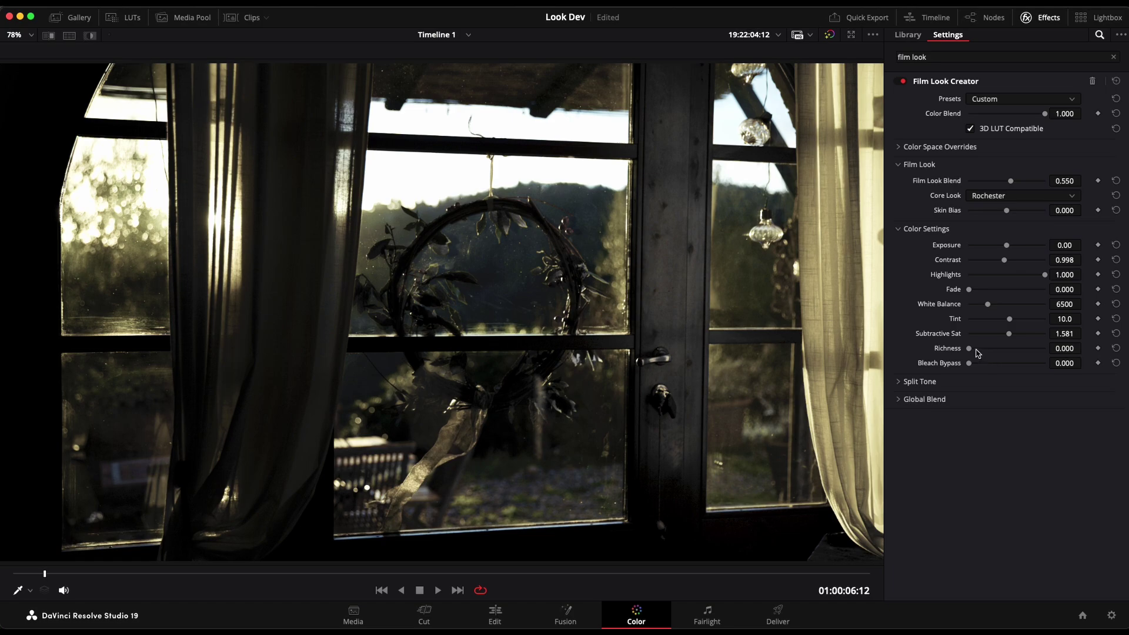
{"action": "left_click_drag", "start_coordinate": [969, 349], "coordinate": [1006, 351]}
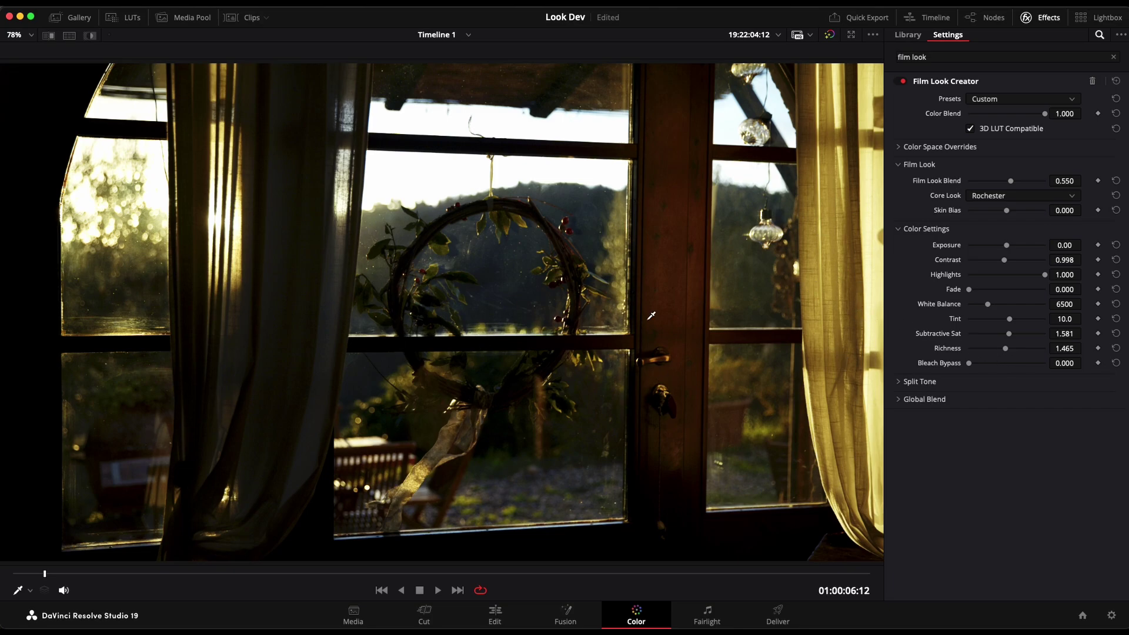
{"action": "left_click_drag", "start_coordinate": [1009, 333], "coordinate": [998, 337]}
{"action": "left_click_drag", "start_coordinate": [971, 367], "coordinate": [1048, 373]}
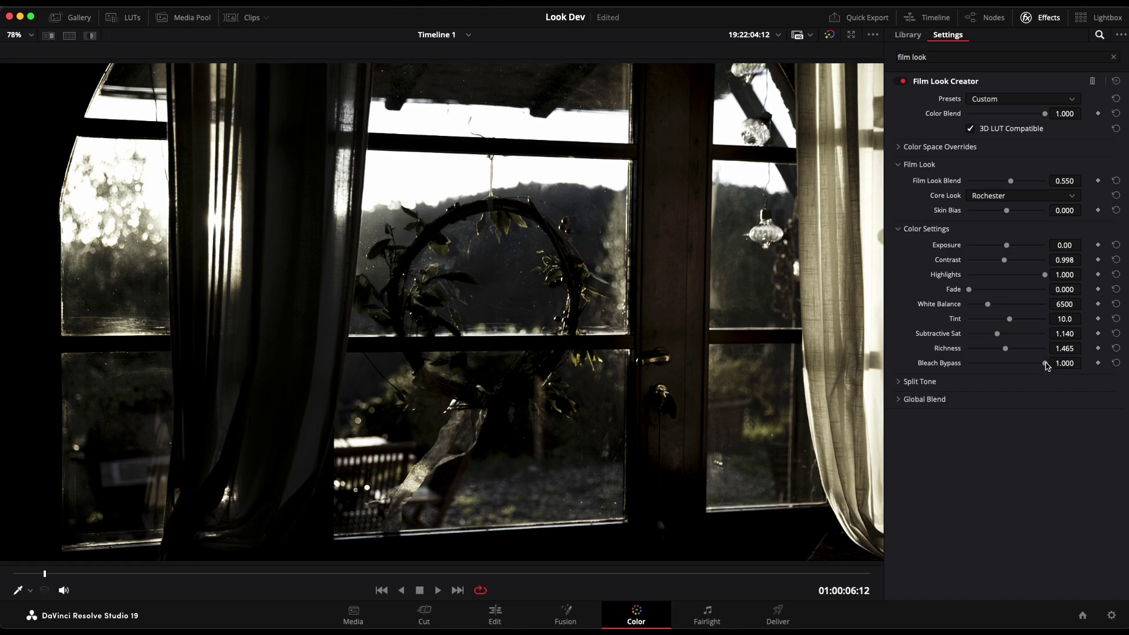
{"action": "left_click_drag", "start_coordinate": [1045, 365], "coordinate": [967, 369]}
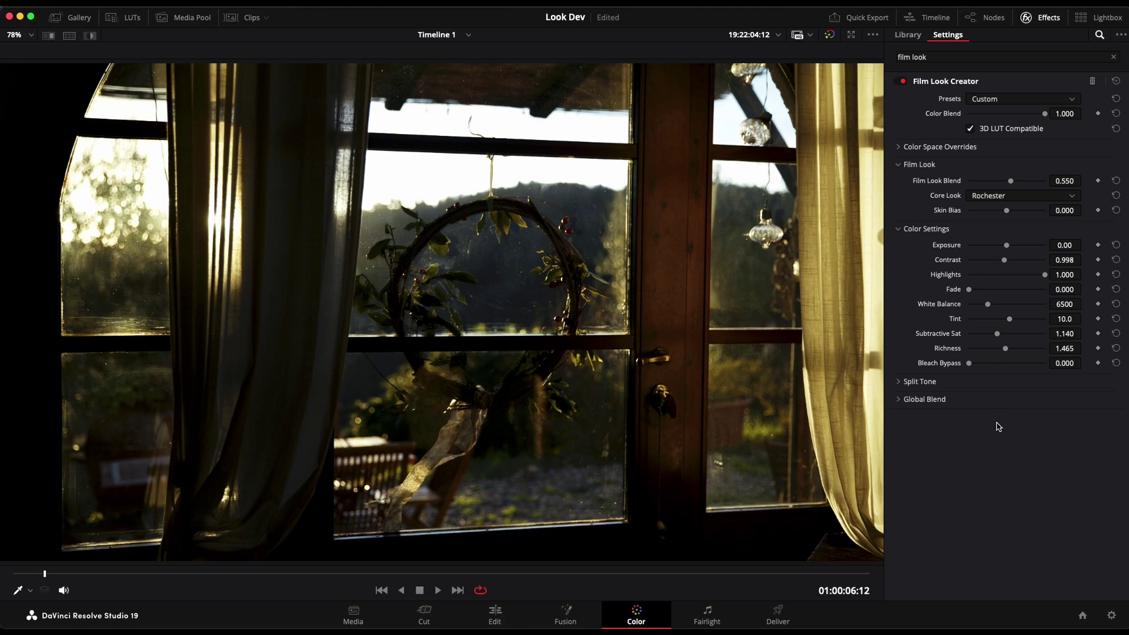
Step: Enable Split Tone with an Amount of 1.000 and save the project
{"action": "left_click", "coordinate": [898, 385]}
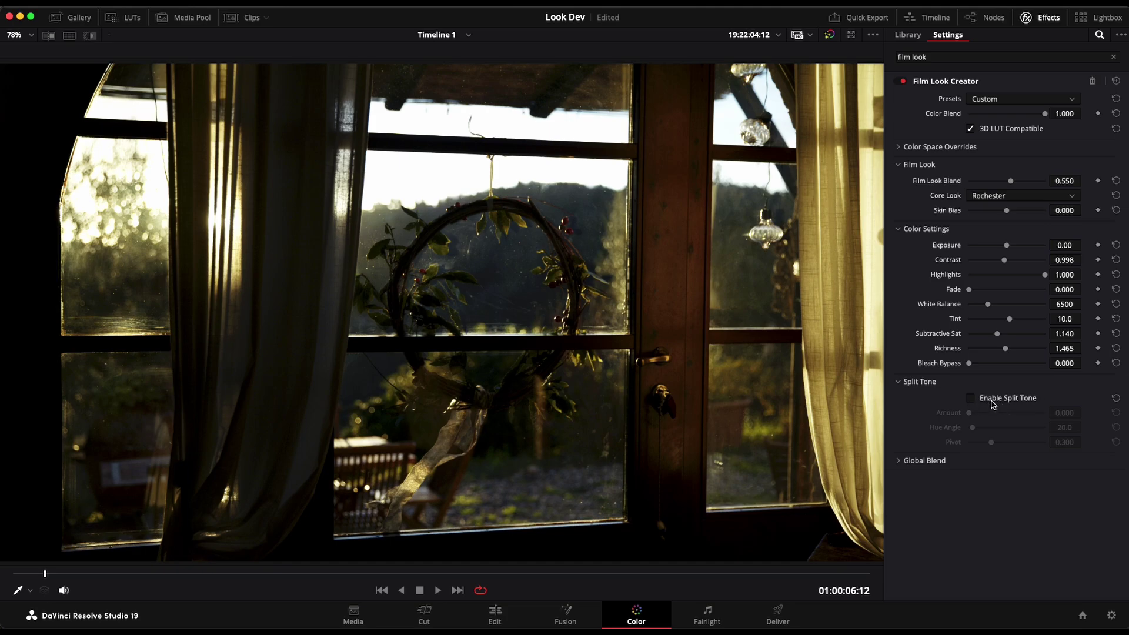
{"action": "left_click", "coordinate": [971, 398]}
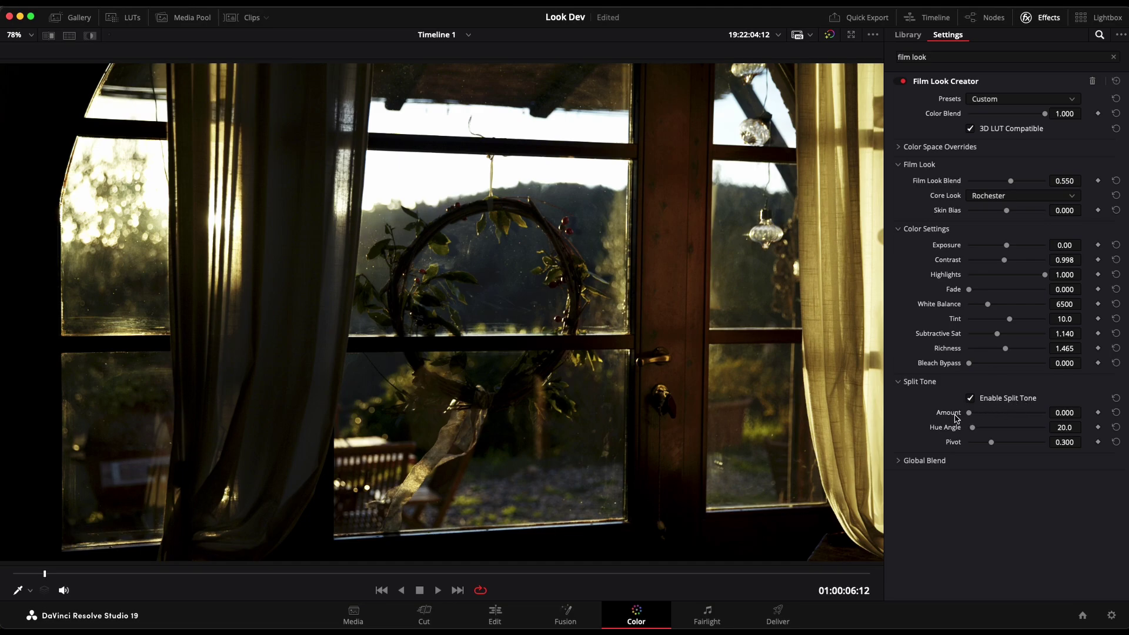
{"action": "left_click_drag", "start_coordinate": [972, 415], "coordinate": [1091, 420]}
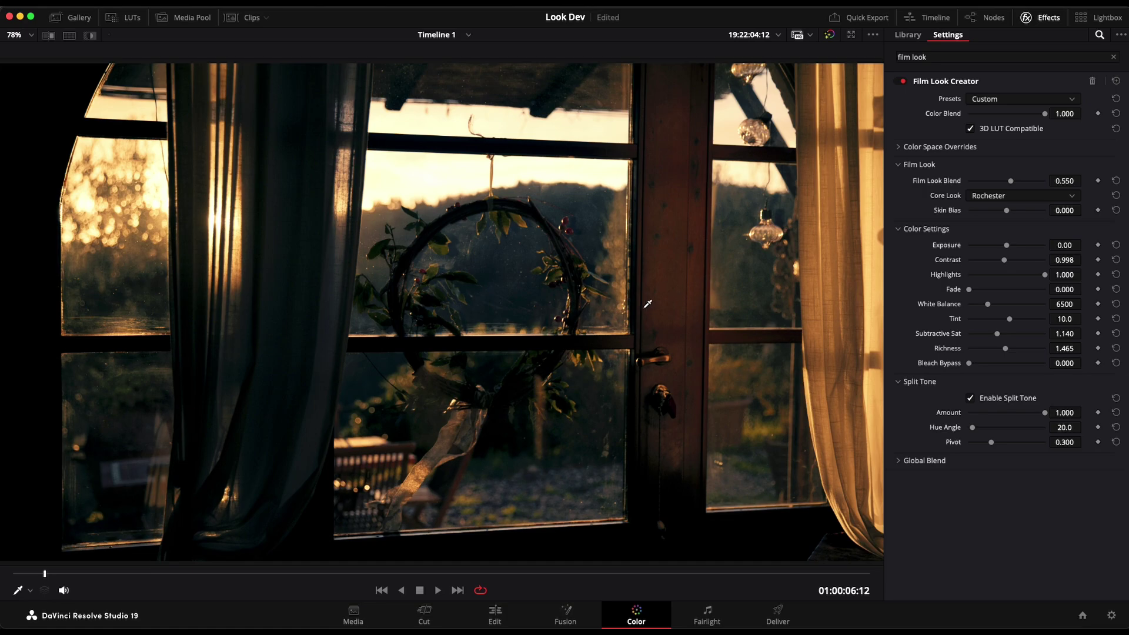
{"action": "key", "text": "super+s"}
Step: Display the vectorscope and test Split Tone Hue Angles of 0.0 and 156.3, lowering the Split Tone Amount to 0.178
{"action": "key", "text": "alt+f"}
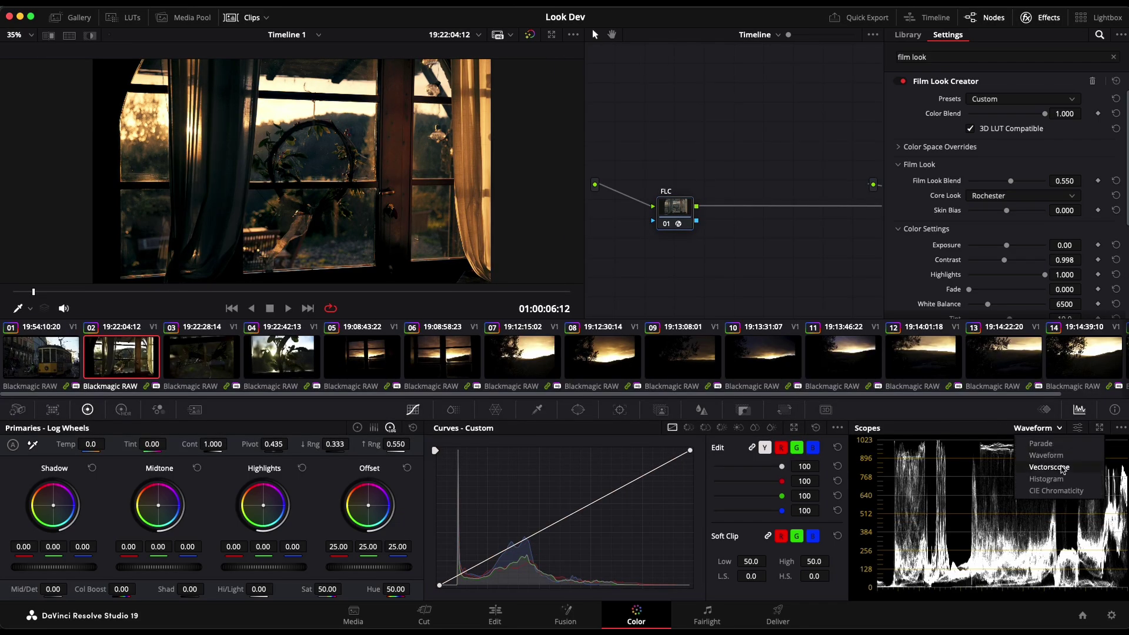
{"action": "left_click", "coordinate": [1048, 467]}
{"action": "scroll", "coordinate": [985, 284], "scroll_direction": "down", "scroll_amount": 5}
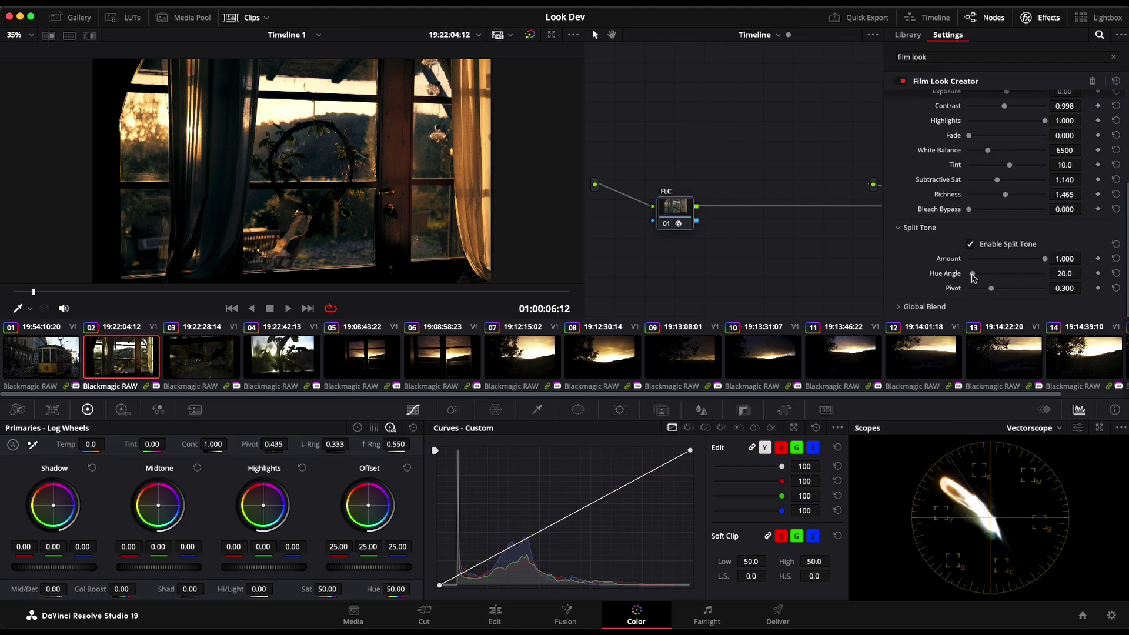
{"action": "mouse_move", "coordinate": [973, 275]}
{"action": "left_mouse_down"}
{"action": "mouse_move", "coordinate": [1040, 276]}
{"action": "mouse_move", "coordinate": [957, 274]}
{"action": "left_mouse_up"}
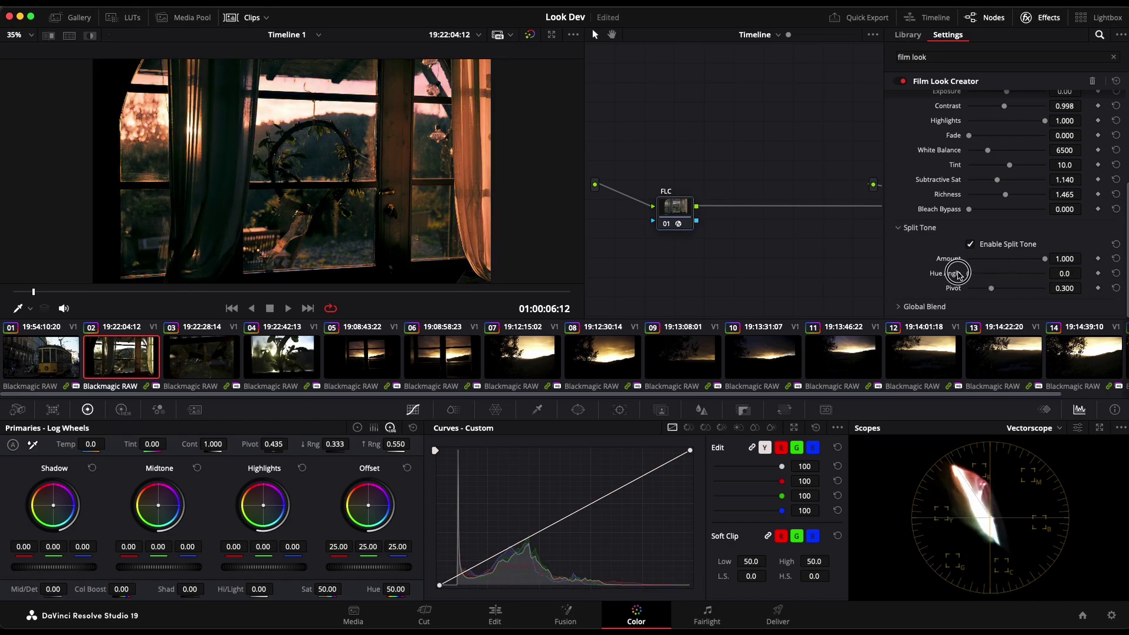
{"action": "mouse_move", "coordinate": [1043, 259]}
{"action": "left_mouse_down"}
{"action": "mouse_move", "coordinate": [982, 259]}
{"action": "mouse_move", "coordinate": [970, 275]}
{"action": "mouse_move", "coordinate": [1002, 275]}
{"action": "left_mouse_up"}
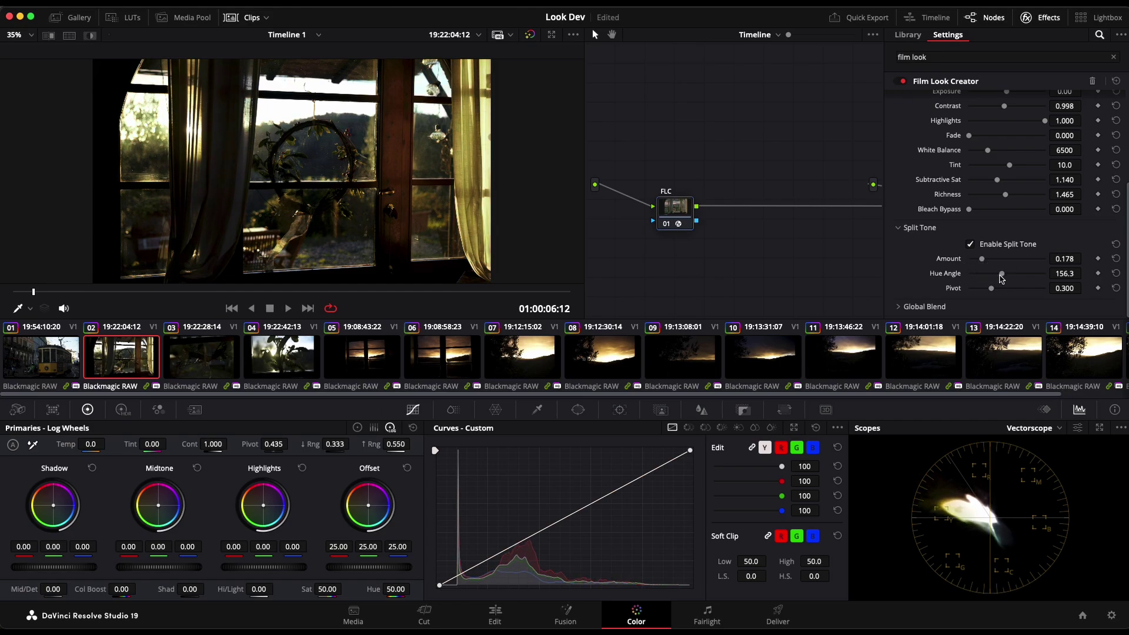
Step: Set Split Tone to an Amount of 0.062, Hue Angle of 0.0 and Pivot of 0.000 in the enlarged viewer
{"action": "key", "text": "alt+f"}
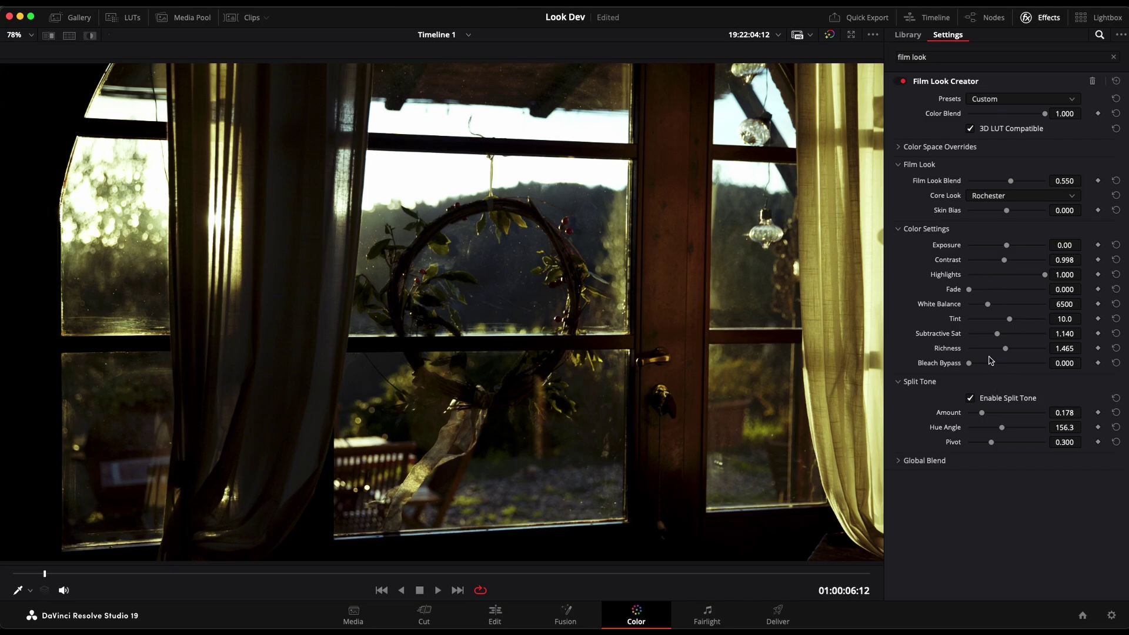
{"action": "left_click_drag", "start_coordinate": [1002, 427], "coordinate": [954, 431]}
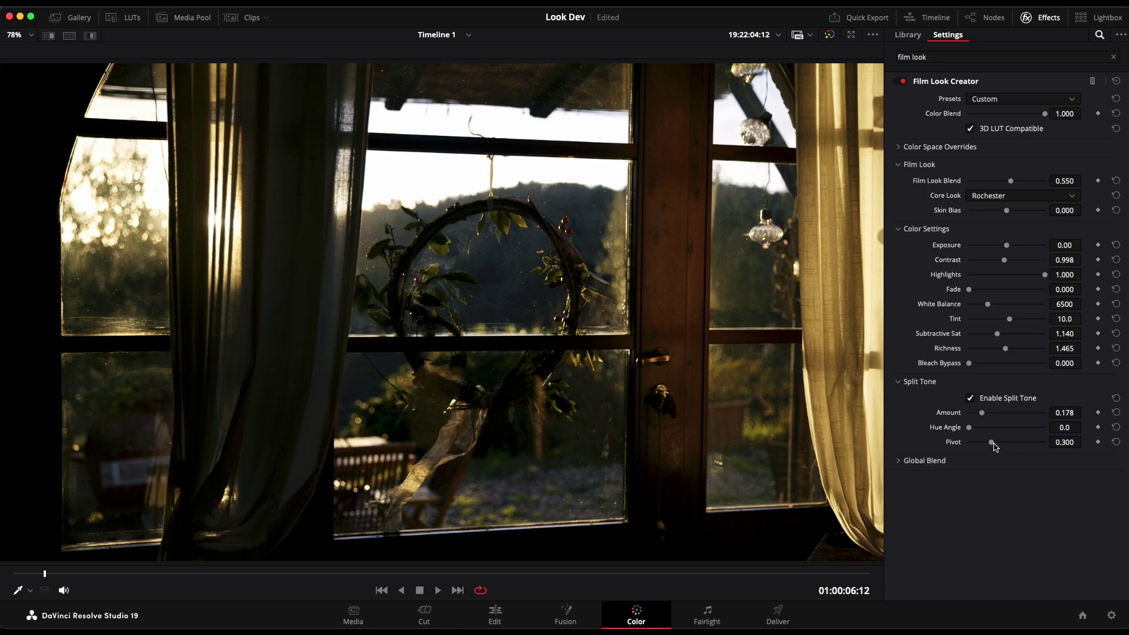
{"action": "left_click_drag", "start_coordinate": [994, 446], "coordinate": [979, 416]}
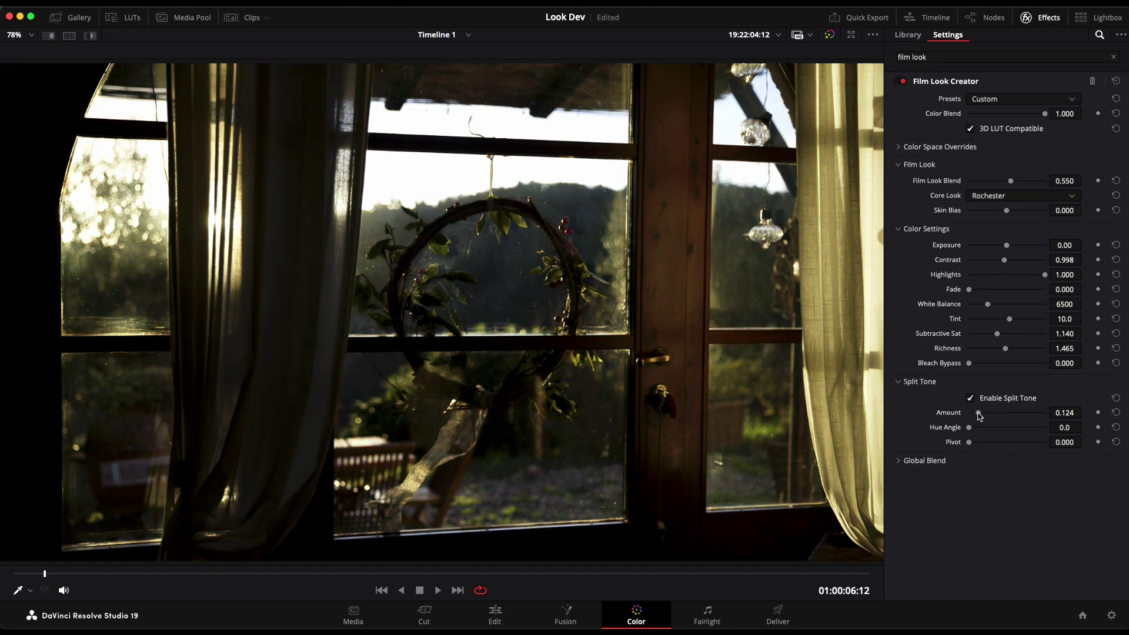
{"action": "left_click_drag", "start_coordinate": [979, 415], "coordinate": [974, 416]}
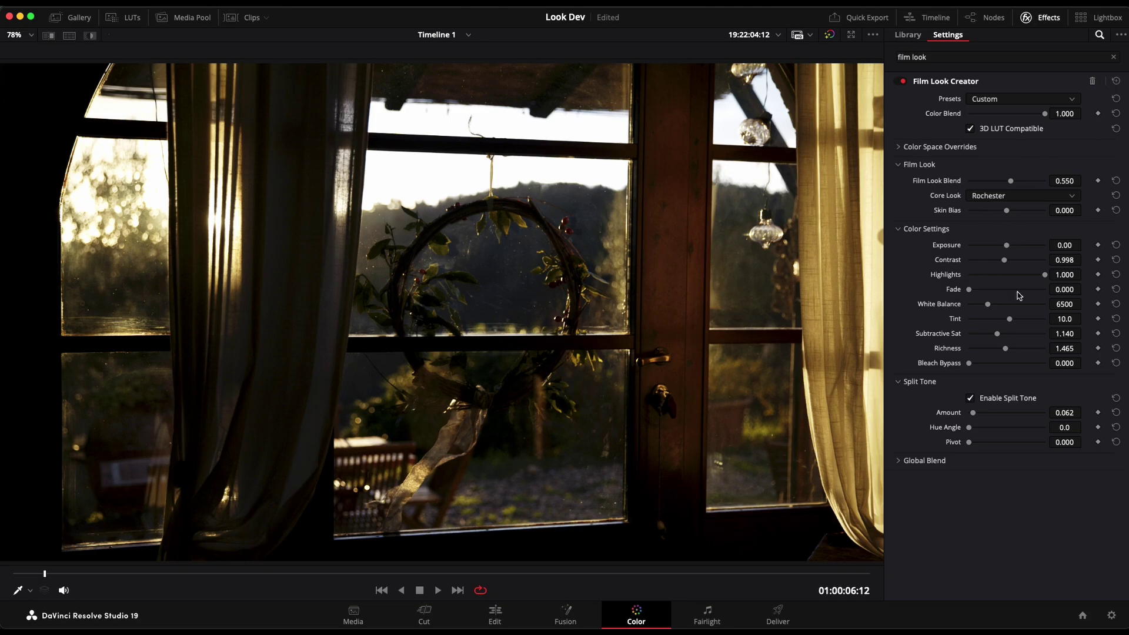
Step: Turn off 3D LUT Compatible to expose the spatial effects, and enable Vignette
{"action": "left_click", "coordinate": [970, 129]}
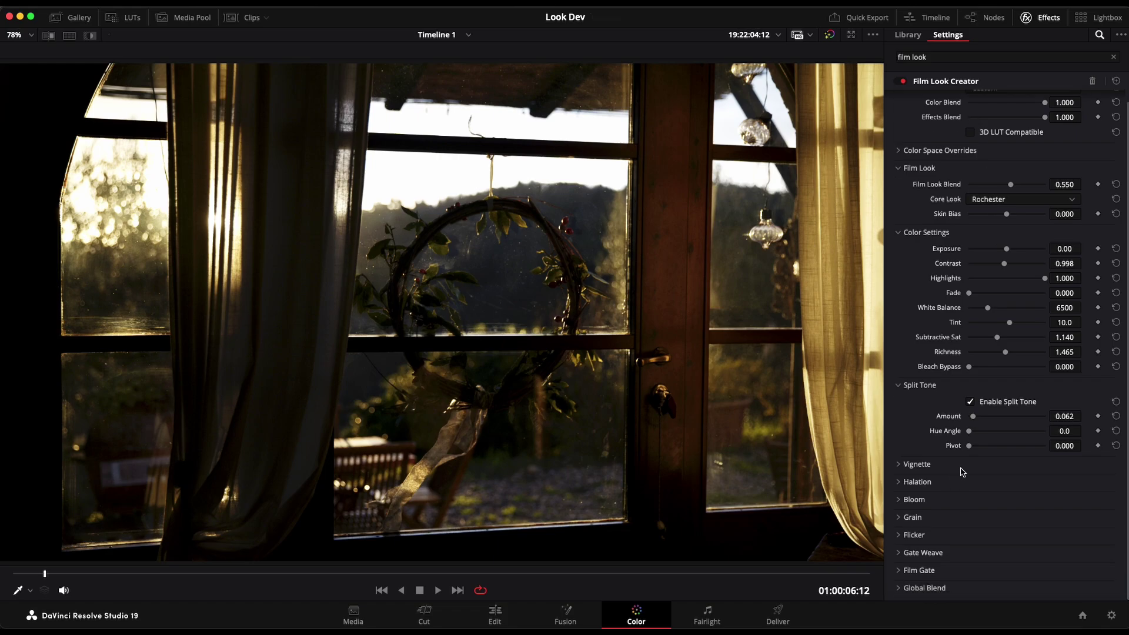
{"action": "left_click", "coordinate": [898, 465]}
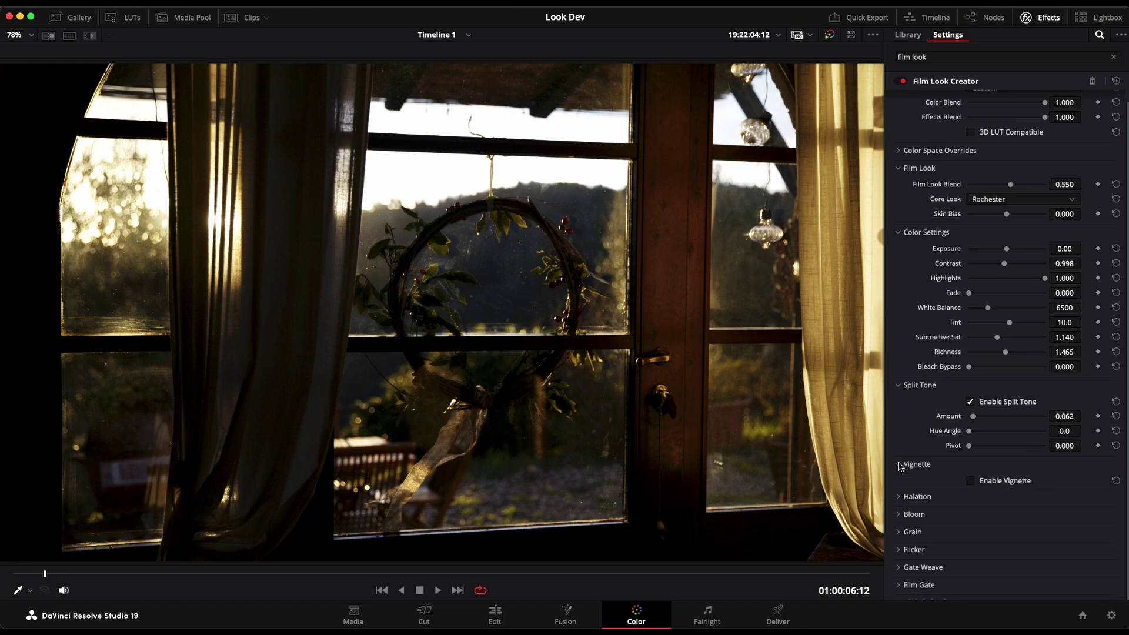
{"action": "scroll", "coordinate": [990, 514], "scroll_direction": "down", "scroll_amount": 1}
{"action": "scroll", "coordinate": [991, 514], "scroll_direction": "down", "scroll_amount": 1}
{"action": "left_click", "coordinate": [979, 458]}
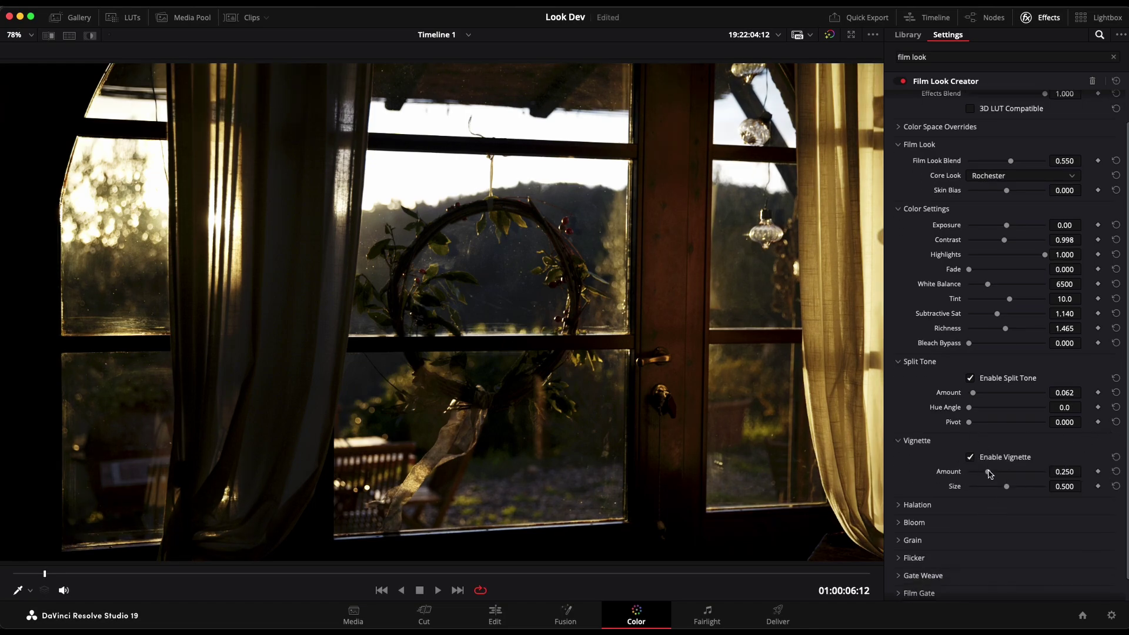
Step: Raise the Vignette Amount to 1.000 and compare the image with the vignette on and off
{"action": "left_click_drag", "start_coordinate": [990, 474], "coordinate": [1073, 466]}
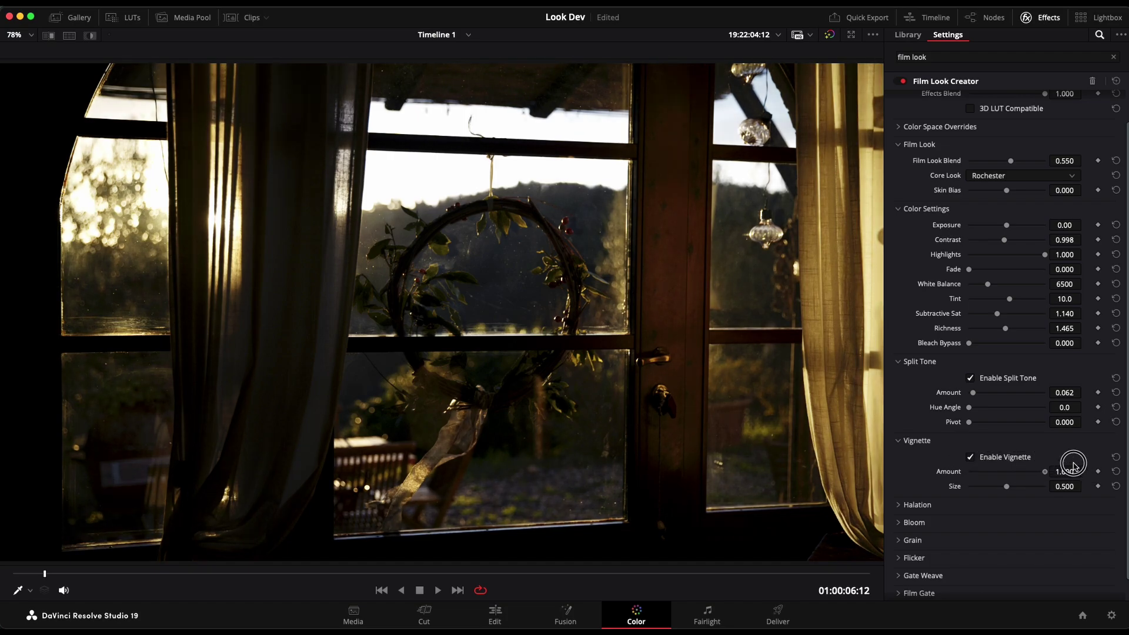
{"action": "left_click", "coordinate": [971, 456]}
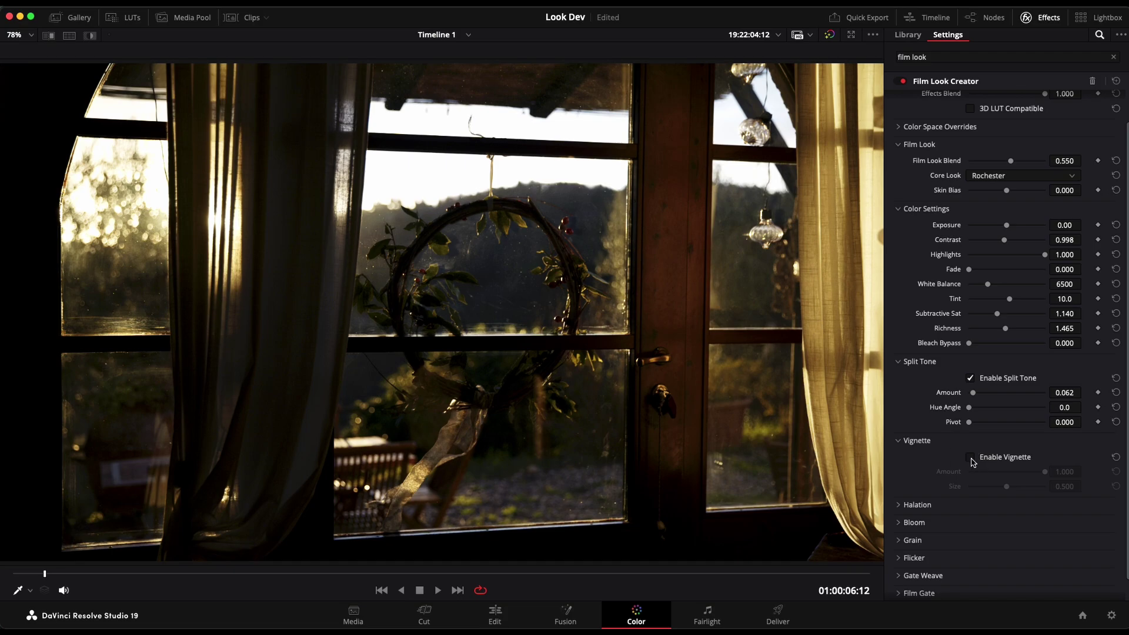
{"action": "left_click", "coordinate": [971, 457]}
{"action": "mouse_move", "coordinate": [1044, 471]}
{"action": "left_mouse_down"}
{"action": "mouse_move", "coordinate": [1006, 471]}
{"action": "mouse_move", "coordinate": [1058, 474]}
{"action": "left_mouse_up"}
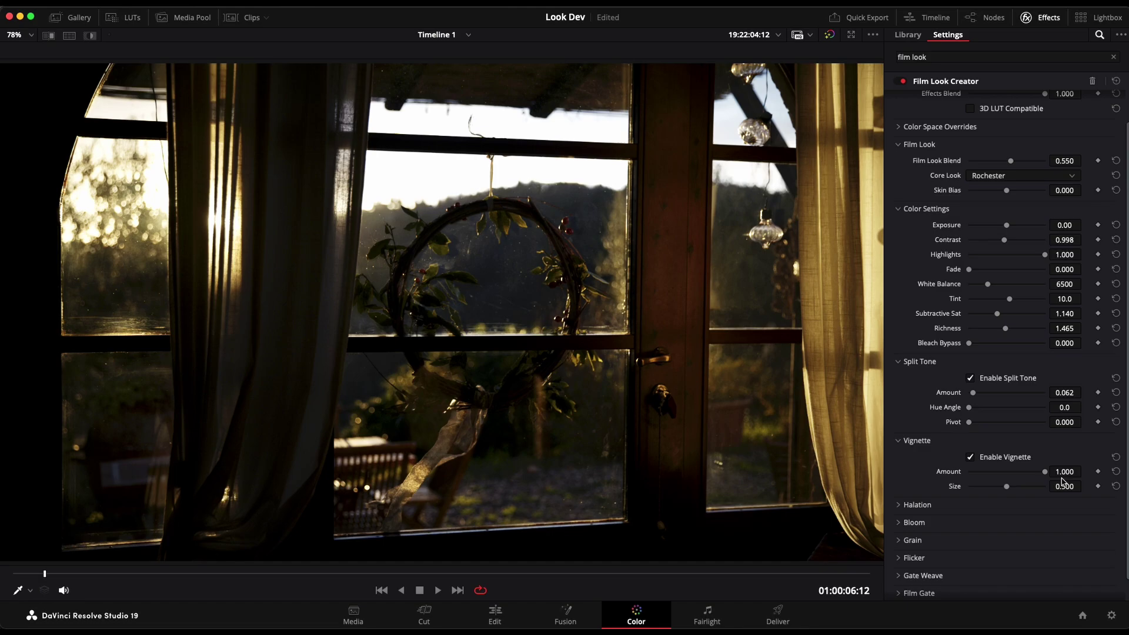
{"action": "left_click", "coordinate": [970, 457]}
{"action": "scroll", "coordinate": [1008, 541], "scroll_direction": "down", "scroll_amount": 1}
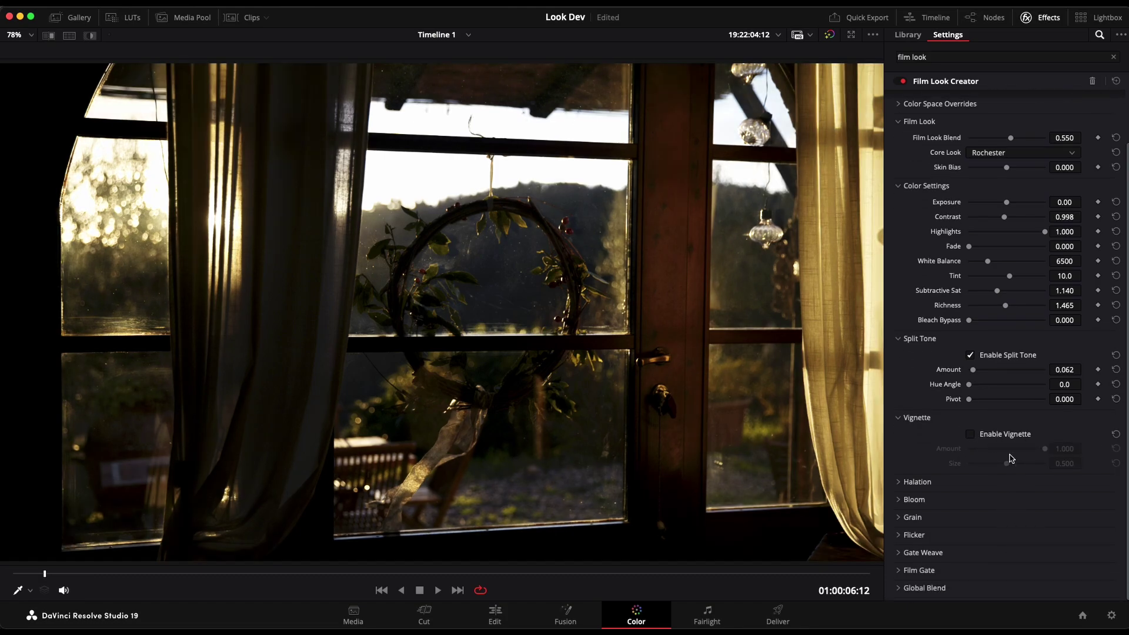
{"action": "left_click", "coordinate": [971, 433]}
{"action": "left_click_drag", "start_coordinate": [1045, 449], "coordinate": [1101, 449]}
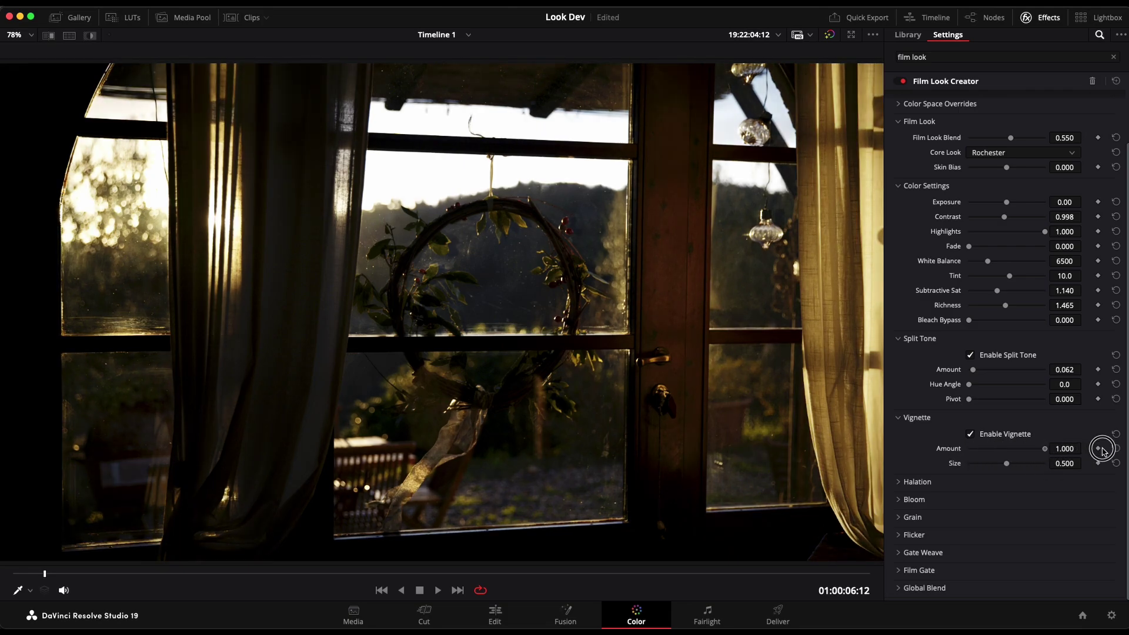
Step: Test a Vignette Size of 1.000, reset Size and Amount to 0.250, and disable the vignette
{"action": "left_click_drag", "start_coordinate": [1005, 463], "coordinate": [1058, 466]}
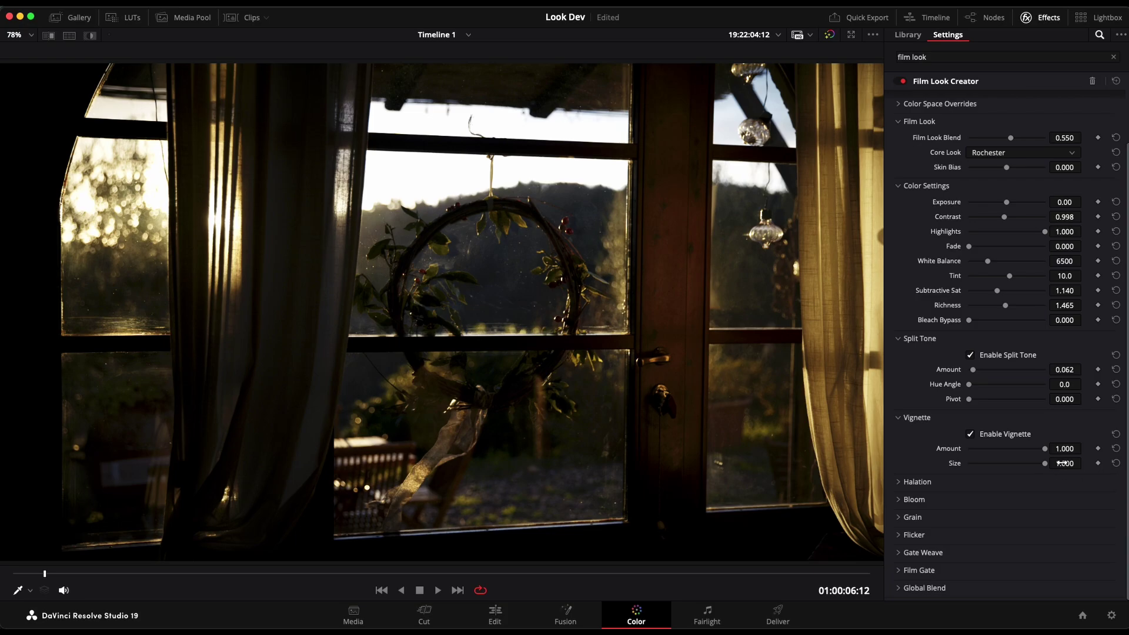
{"action": "double_click", "coordinate": [959, 464]}
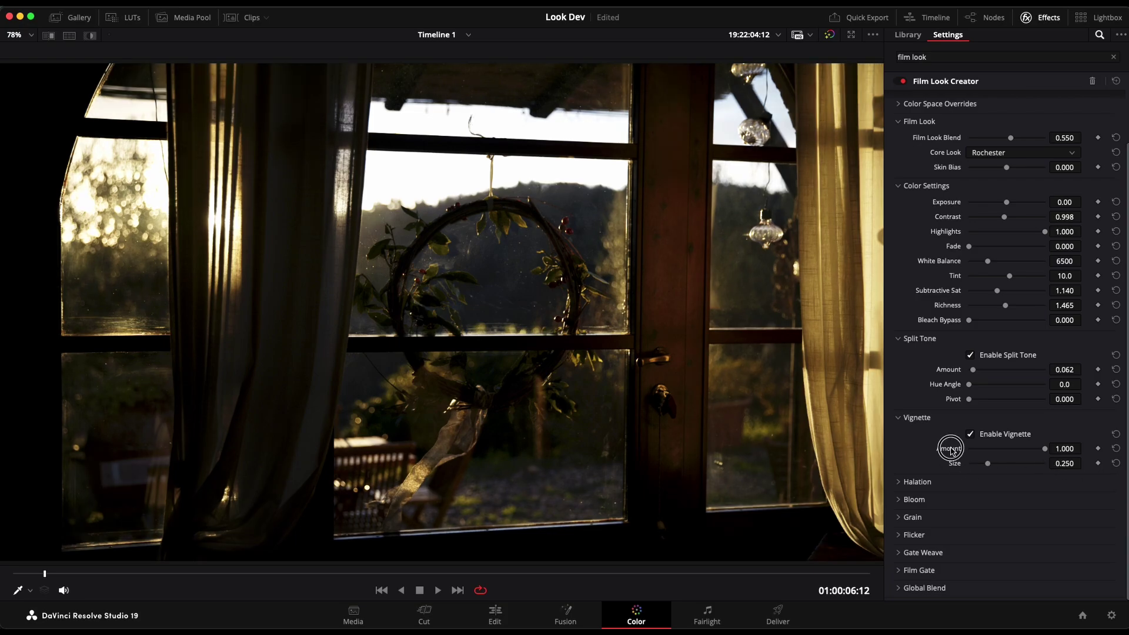
{"action": "double_click", "coordinate": [955, 449]}
{"action": "left_click", "coordinate": [971, 434]}
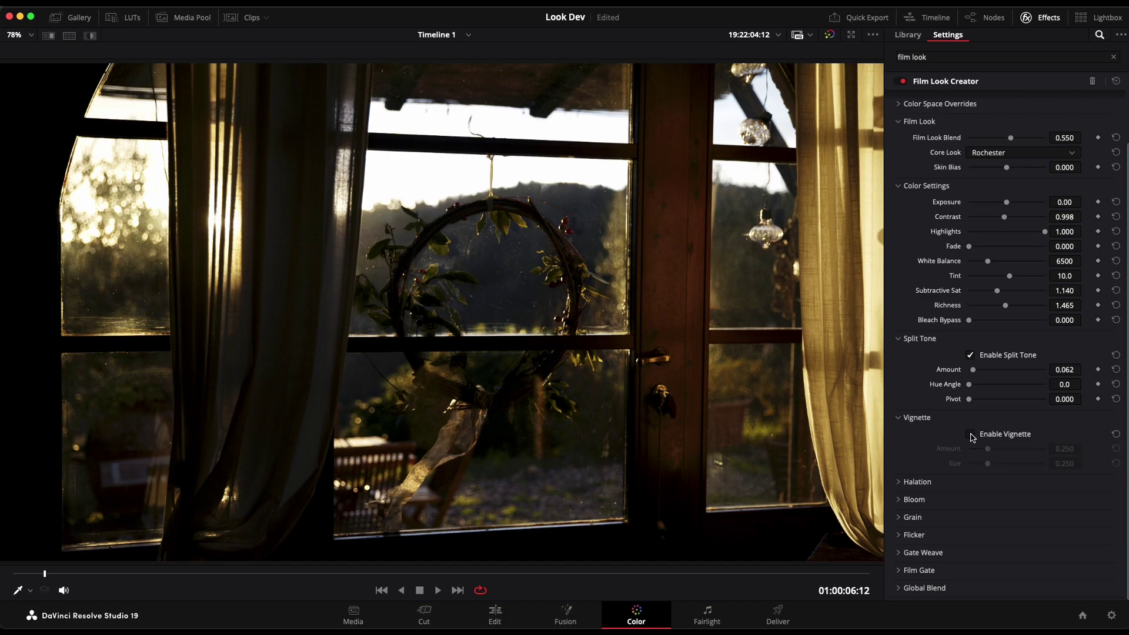
Step: Enable Halation with Highlights Only and raise its Amount to 1.000
{"action": "left_click", "coordinate": [916, 482]}
{"action": "scroll", "coordinate": [974, 558], "scroll_direction": "down", "scroll_amount": 1}
{"action": "scroll", "coordinate": [974, 559], "scroll_direction": "down", "scroll_amount": 1}
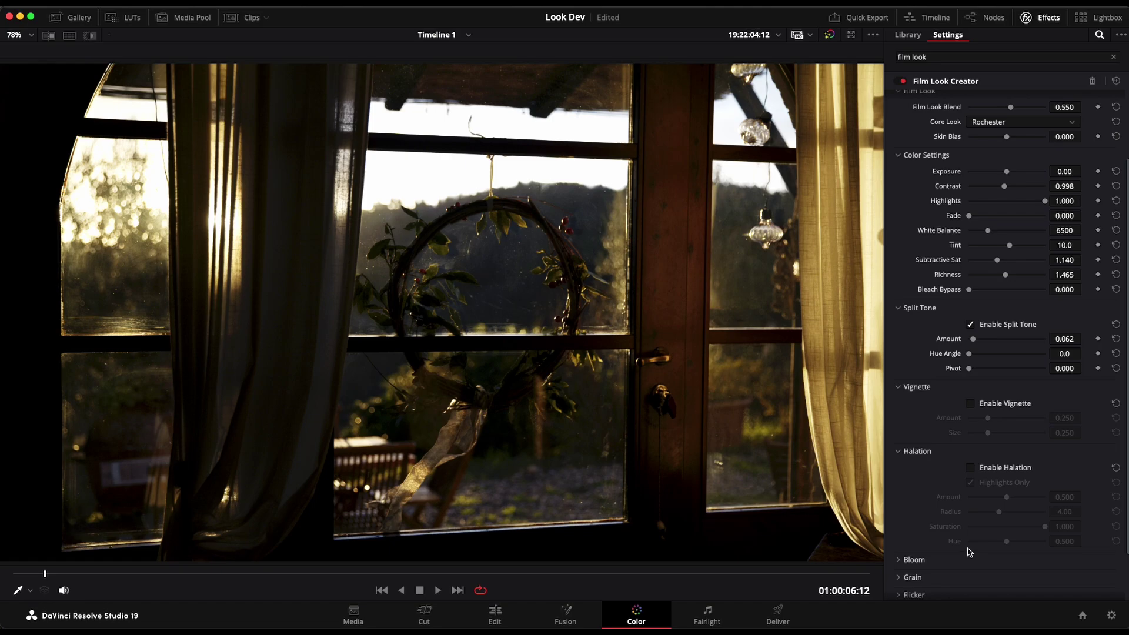
{"action": "left_click", "coordinate": [971, 468]}
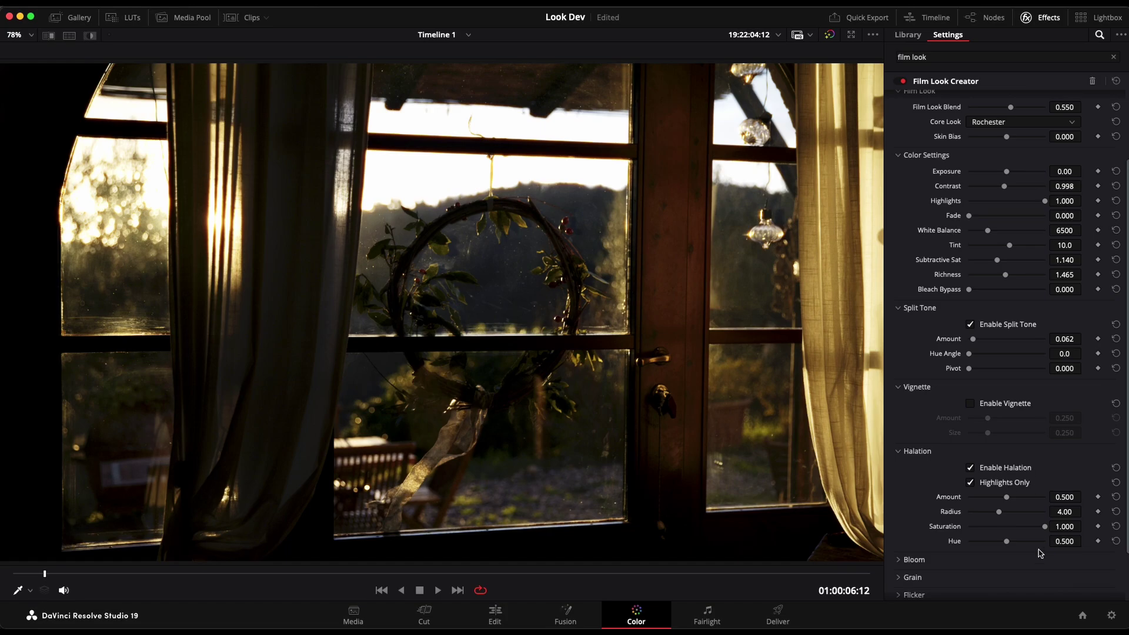
{"action": "left_click_drag", "start_coordinate": [1011, 497], "coordinate": [1122, 501]}
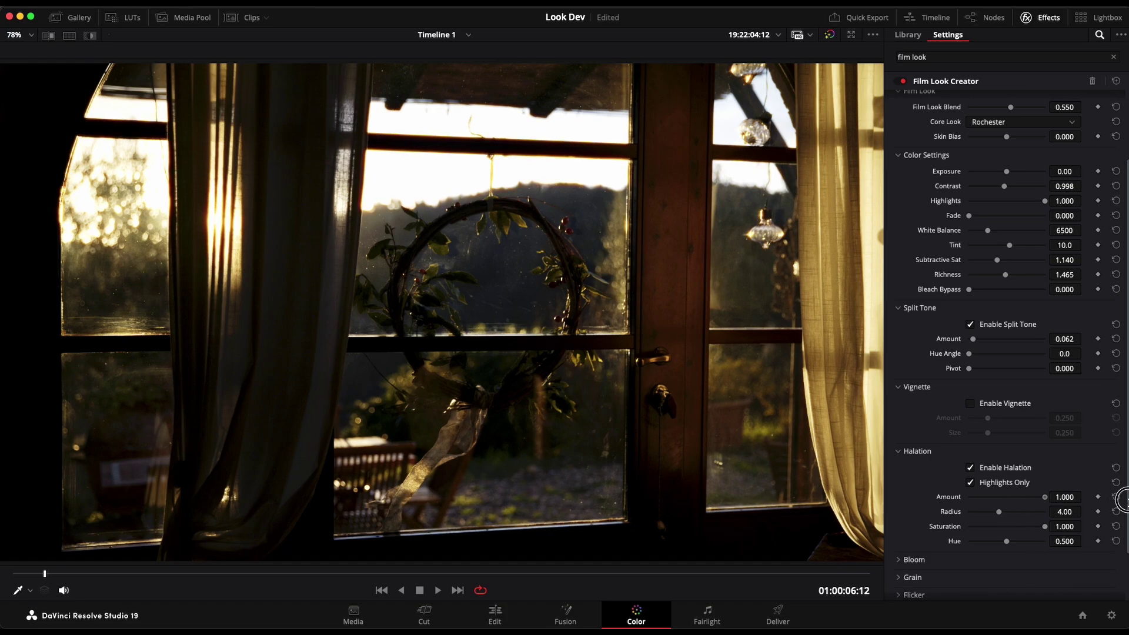
Step: Inspect the bright window edges up close with Halation Amounts of 0.000 and 1.000, and fit the image back in the viewer
{"action": "scroll", "coordinate": [517, 312], "scroll_direction": "up", "scroll_amount": 2}
{"action": "scroll", "coordinate": [518, 313], "scroll_direction": "up", "scroll_amount": 4}
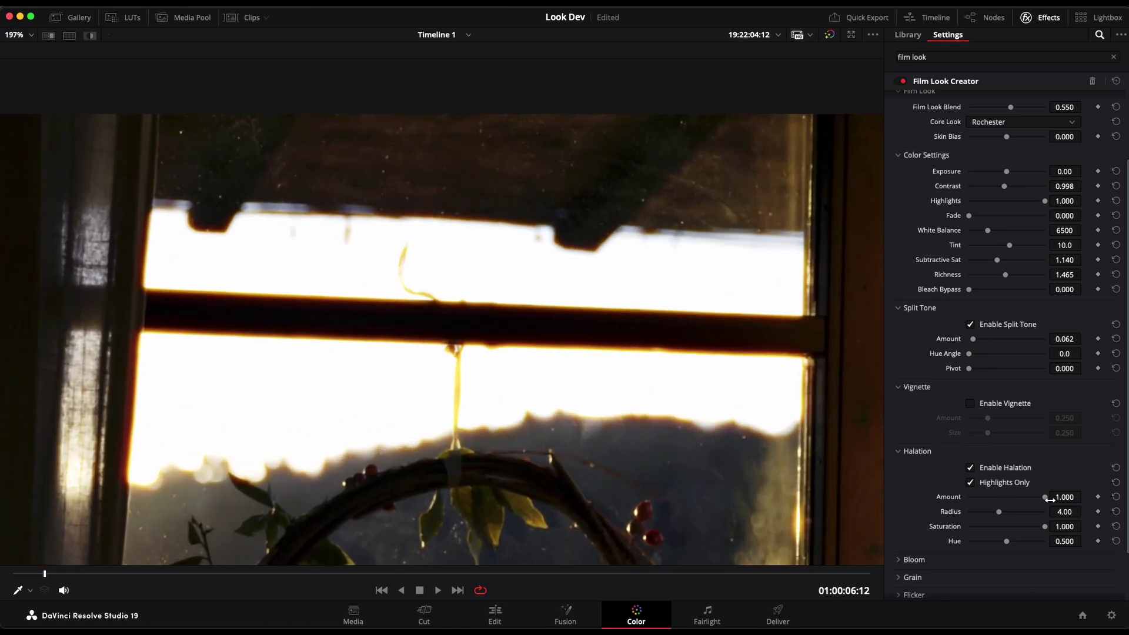
{"action": "left_click_drag", "start_coordinate": [1044, 497], "coordinate": [919, 497]}
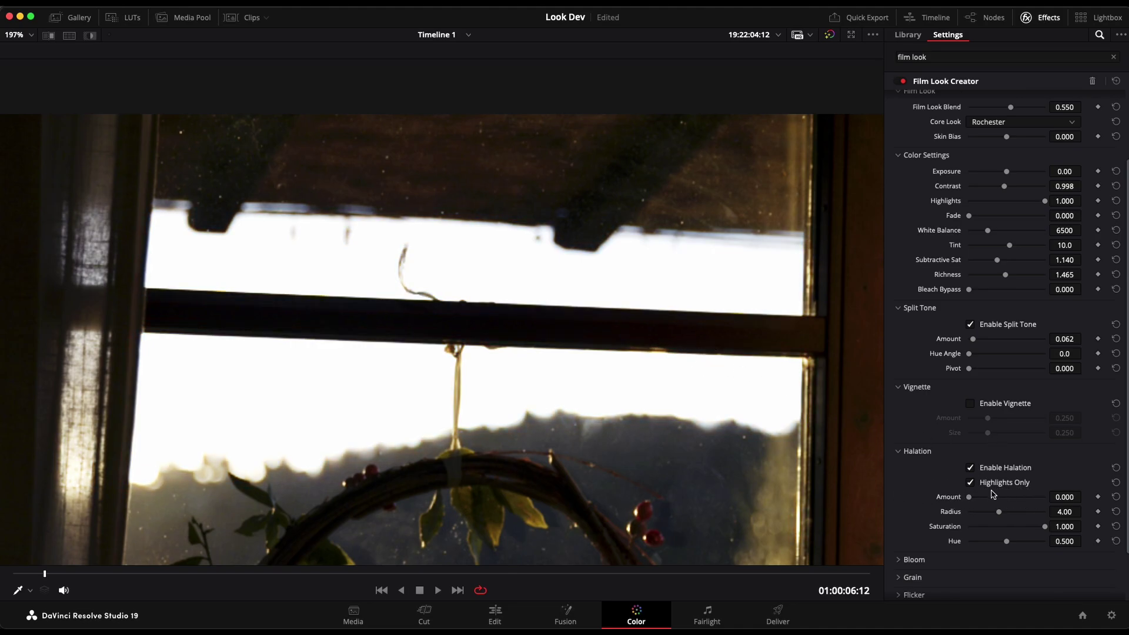
{"action": "left_click_drag", "start_coordinate": [971, 497], "coordinate": [1098, 512]}
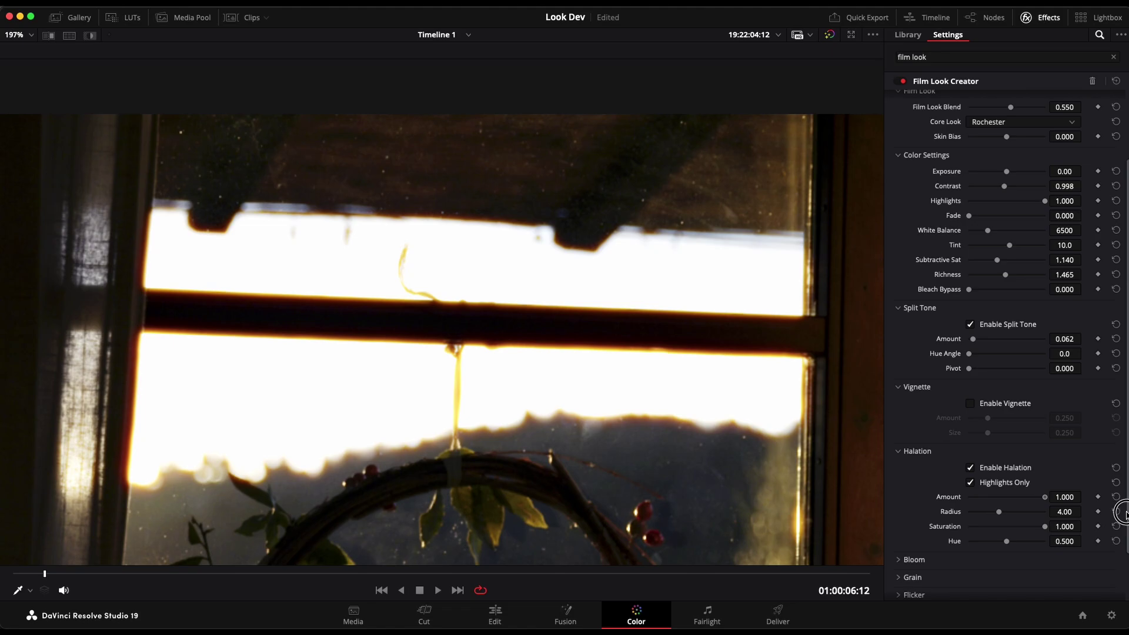
{"action": "scroll", "coordinate": [529, 391], "scroll_direction": "down", "scroll_amount": 5}
{"action": "scroll", "coordinate": [529, 391], "scroll_direction": "down", "scroll_amount": 4}
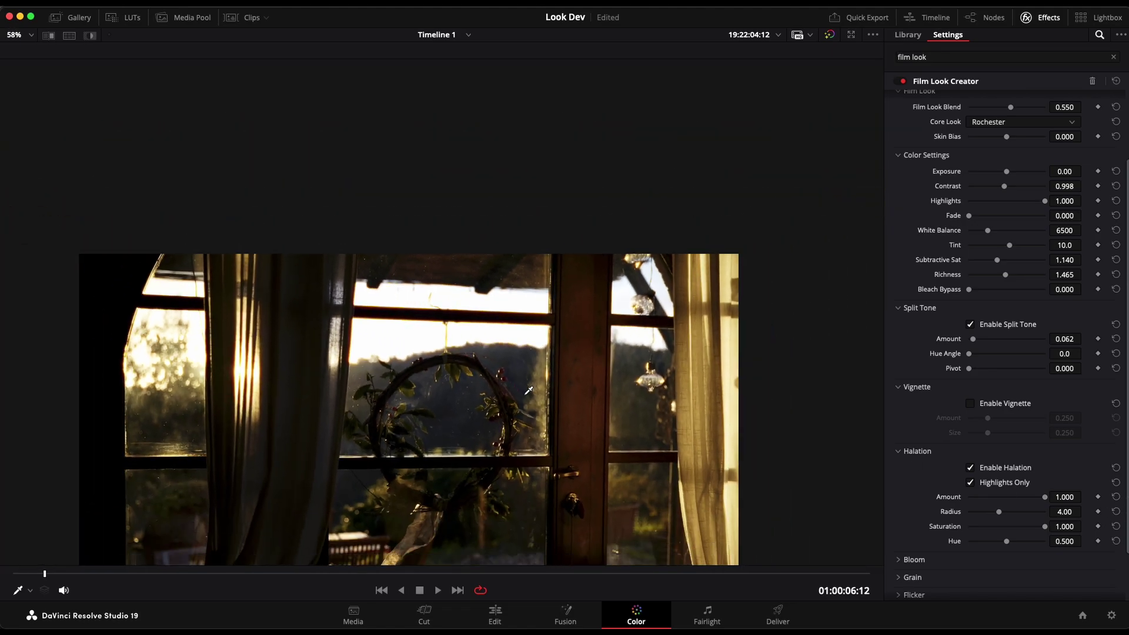
{"action": "scroll", "coordinate": [529, 390], "scroll_direction": "up", "scroll_amount": 1}
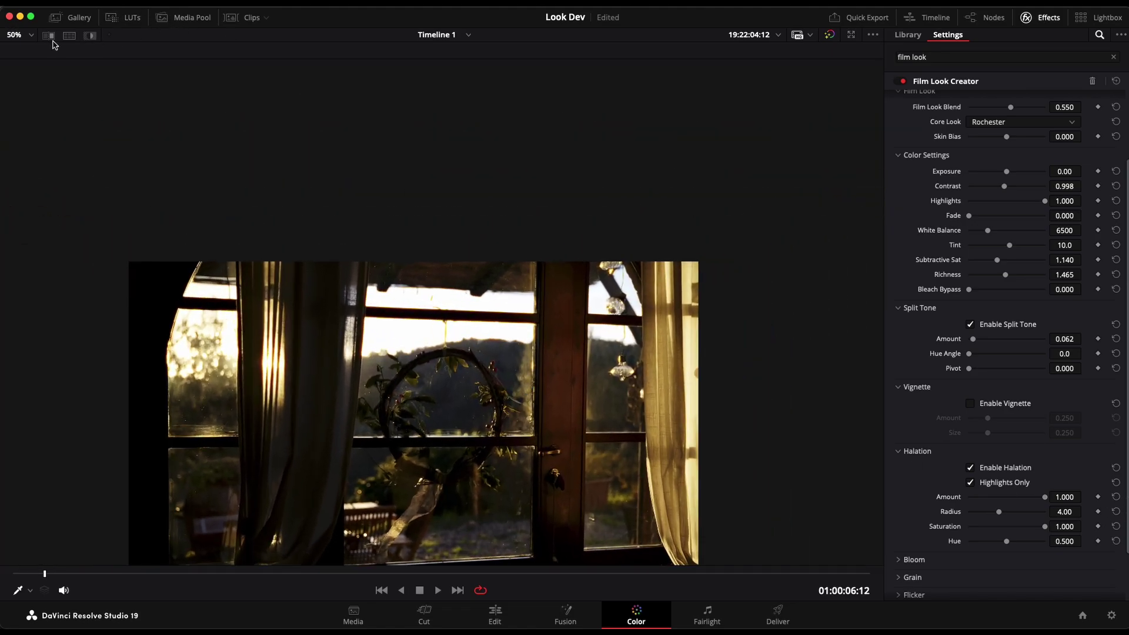
{"action": "left_click", "coordinate": [16, 35]}
{"action": "left_click", "coordinate": [45, 52]}
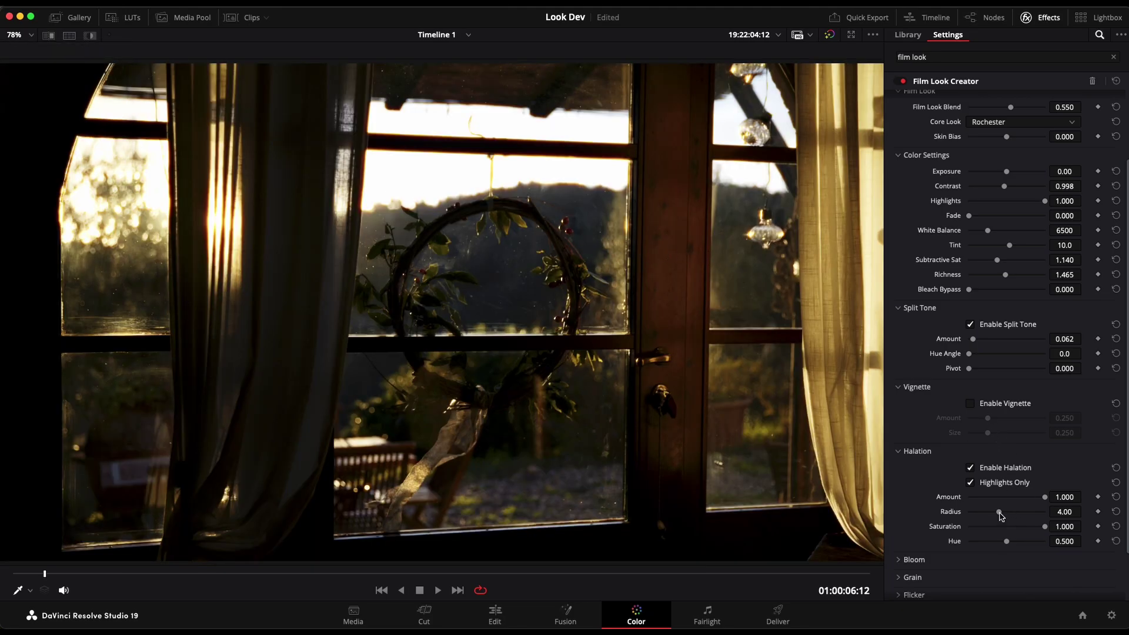
Step: Test a Halation Radius of 10.00 and Hue of 1.000, resetting them to the defaults of 4.00 and 0.500
{"action": "left_click_drag", "start_coordinate": [998, 511], "coordinate": [1094, 521]}
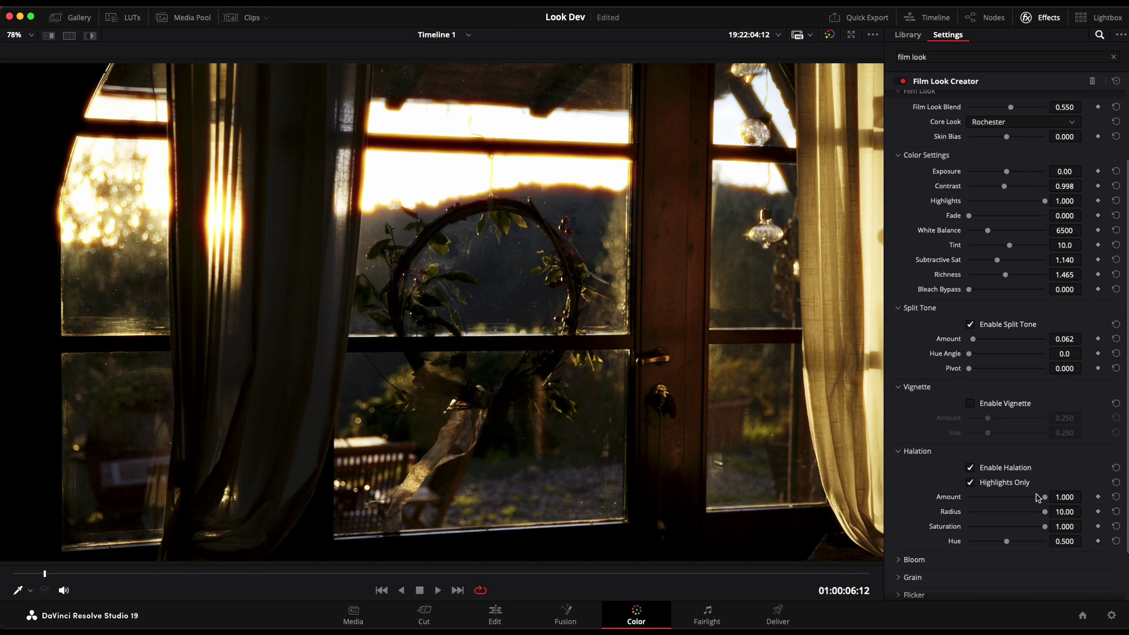
{"action": "left_click_drag", "start_coordinate": [1046, 532], "coordinate": [1085, 540]}
{"action": "left_click_drag", "start_coordinate": [1007, 542], "coordinate": [1064, 545]}
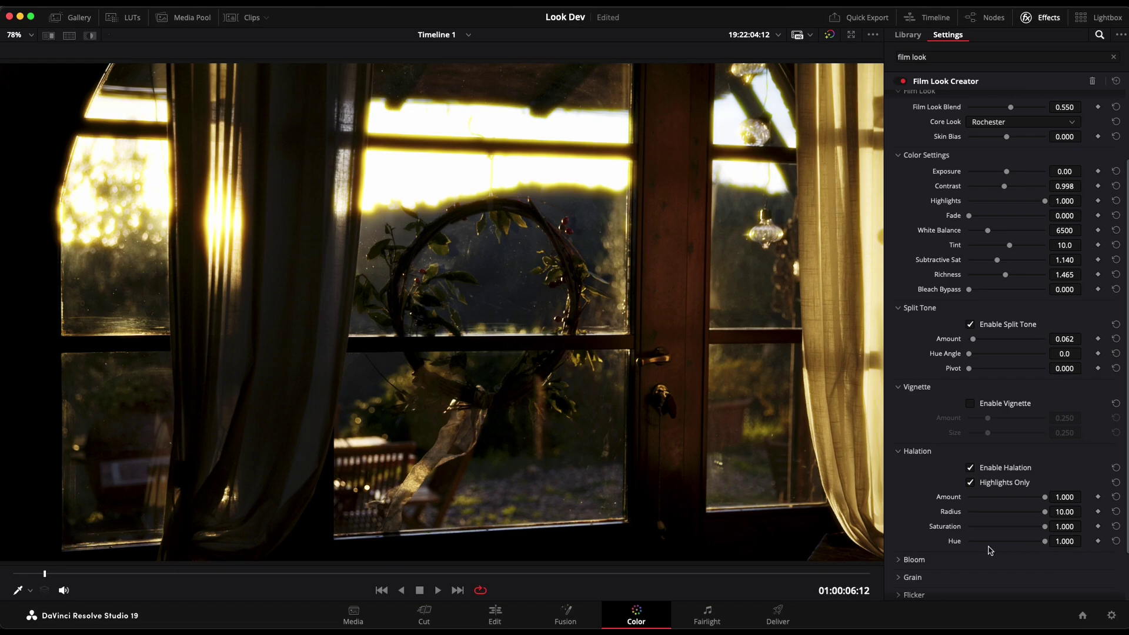
{"action": "double_click", "coordinate": [959, 542]}
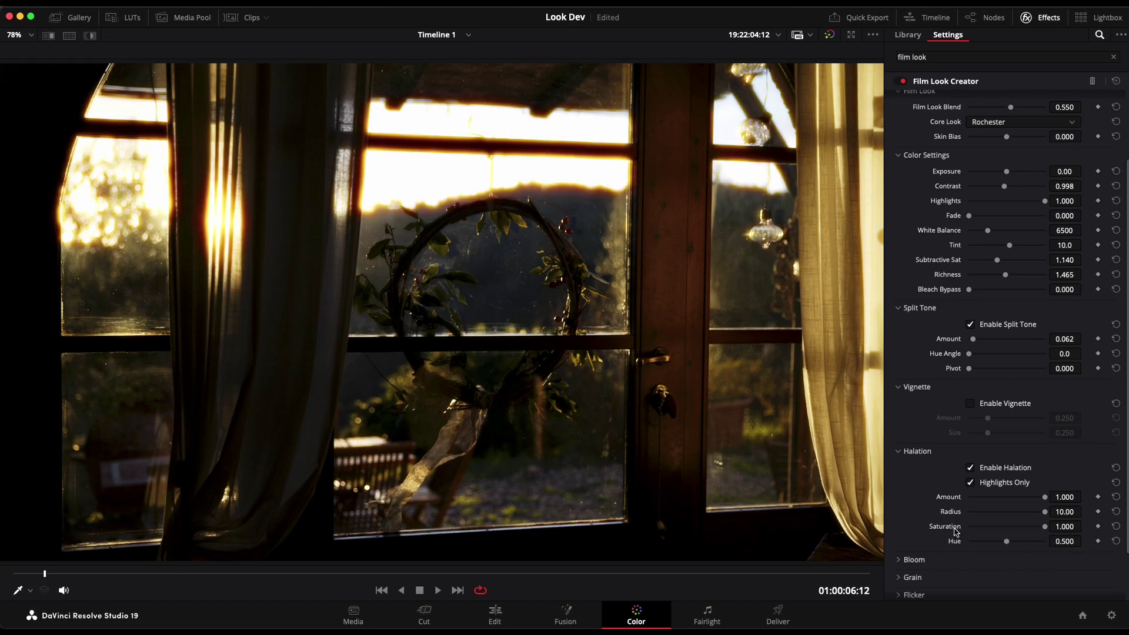
{"action": "double_click", "coordinate": [955, 513]}
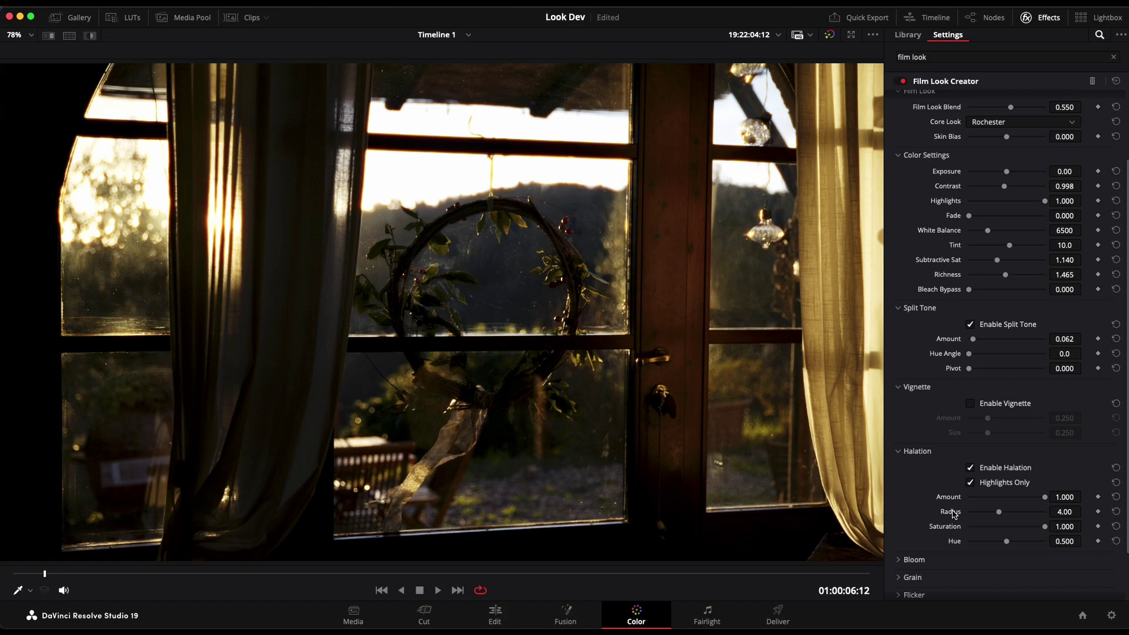
Step: Set the Halation Amount to 0.326, comparing the image with halation off and on while adjusting
{"action": "left_click_drag", "start_coordinate": [1043, 498], "coordinate": [1016, 501]}
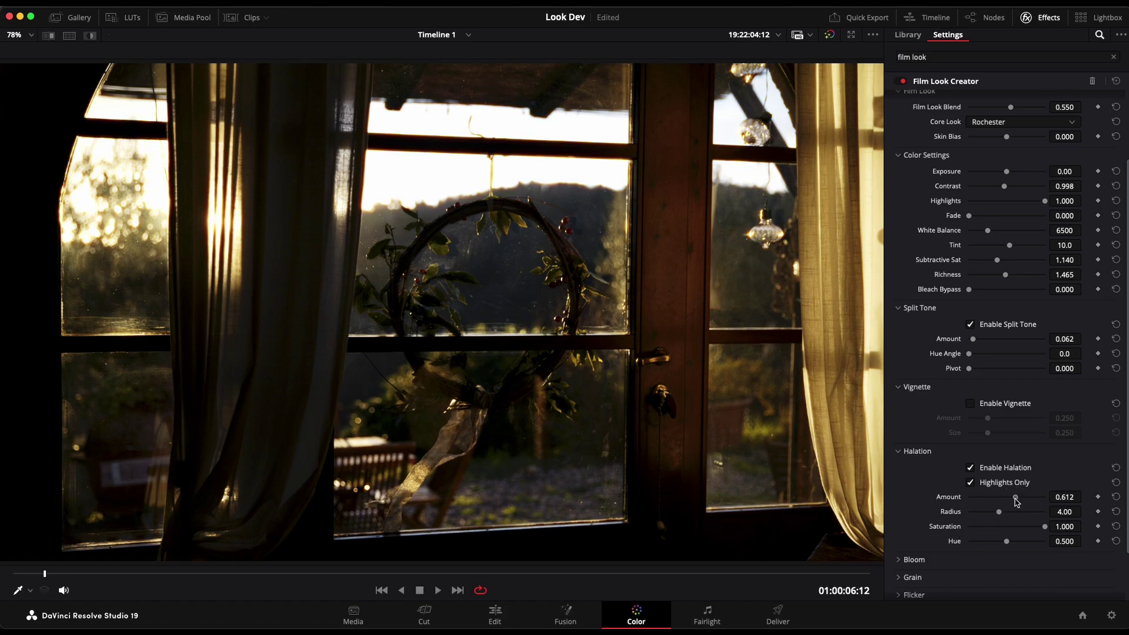
{"action": "left_click", "coordinate": [1015, 499]}
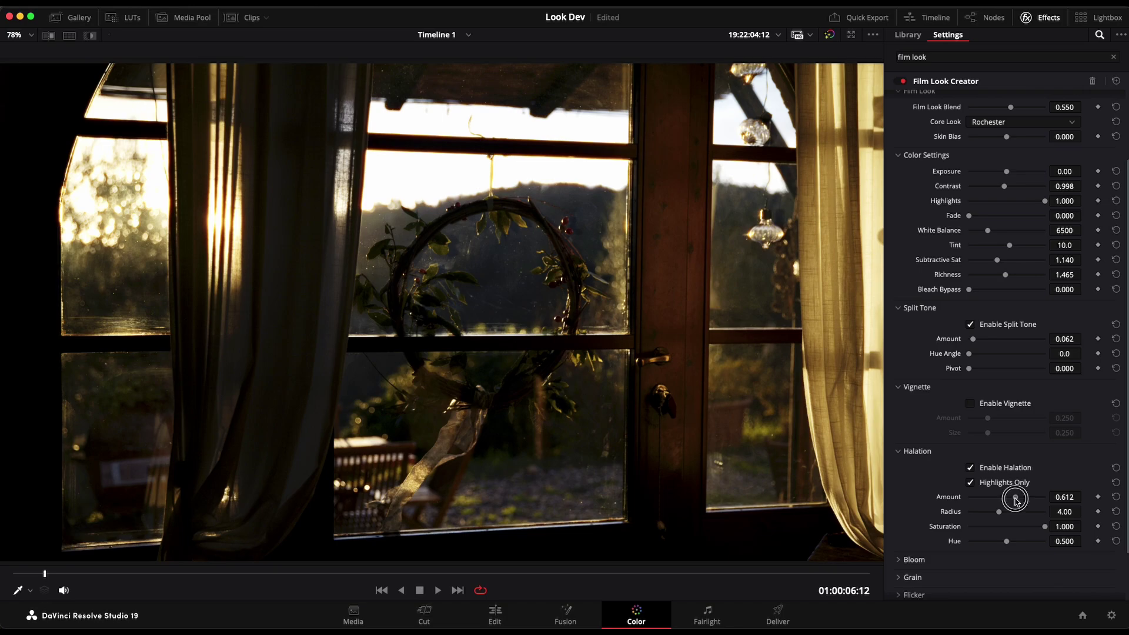
{"action": "left_click", "coordinate": [970, 467]}
{"action": "left_click", "coordinate": [970, 467]}
{"action": "mouse_move", "coordinate": [1016, 498]}
{"action": "left_mouse_down"}
{"action": "mouse_move", "coordinate": [983, 500]}
{"action": "mouse_move", "coordinate": [993, 500]}
{"action": "left_mouse_up"}
{"action": "scroll", "coordinate": [936, 522], "scroll_direction": "down", "scroll_amount": 2}
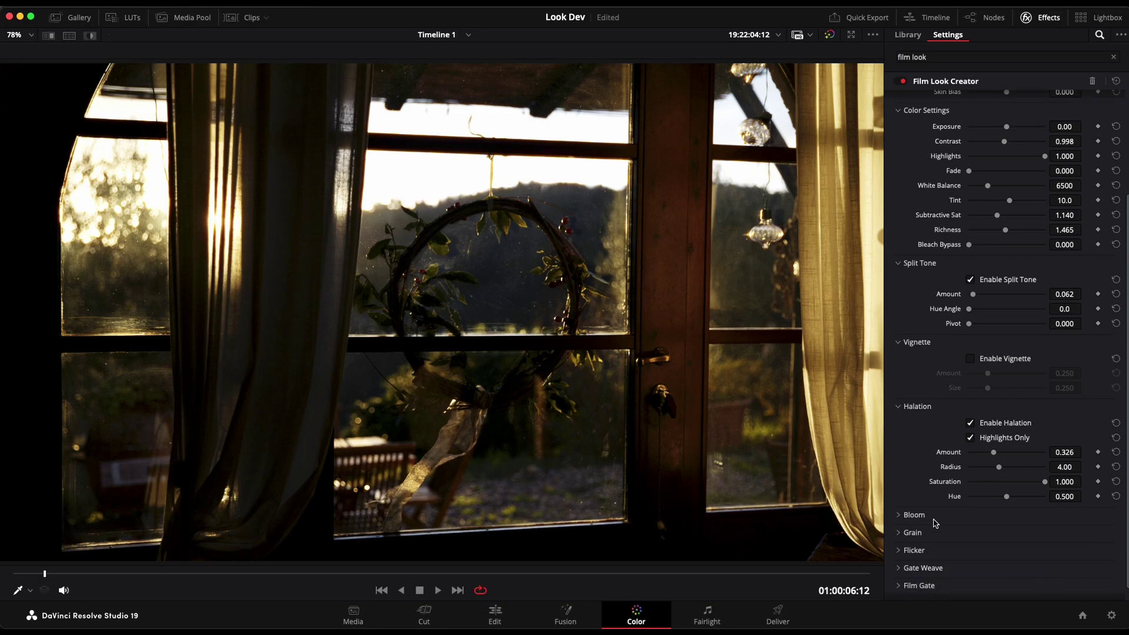
Step: Enable Bloom and raise its Amount to 1.000 and its Radius to 100.0
{"action": "left_click", "coordinate": [913, 500]}
{"action": "scroll", "coordinate": [914, 499], "scroll_direction": "down", "scroll_amount": 2}
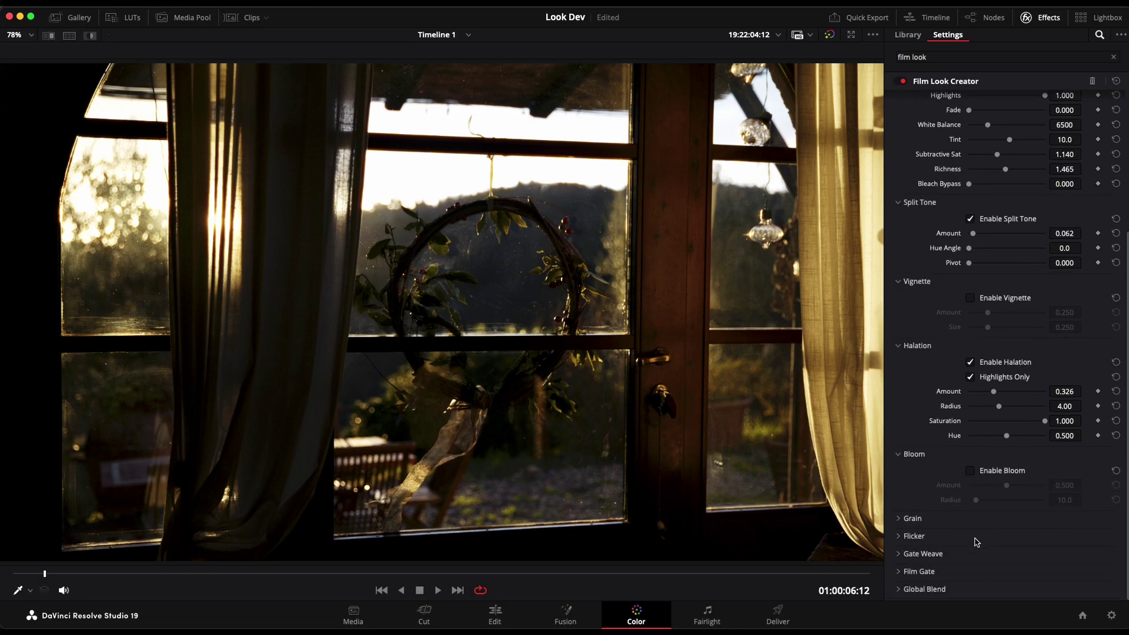
{"action": "left_click", "coordinate": [970, 471]}
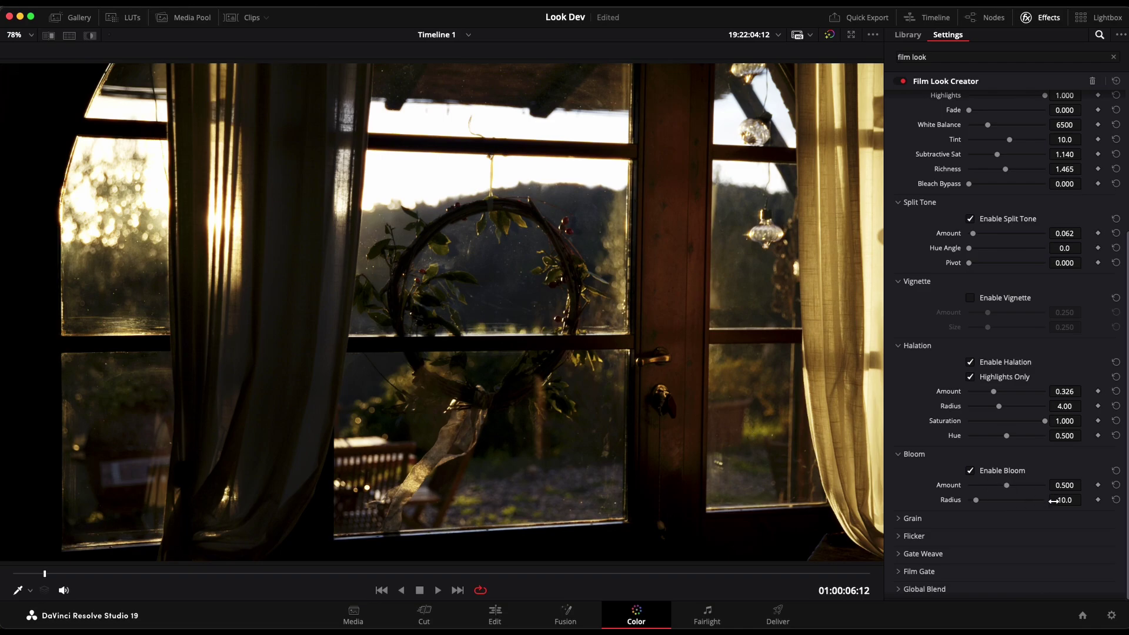
{"action": "left_click_drag", "start_coordinate": [1006, 485], "coordinate": [1085, 487]}
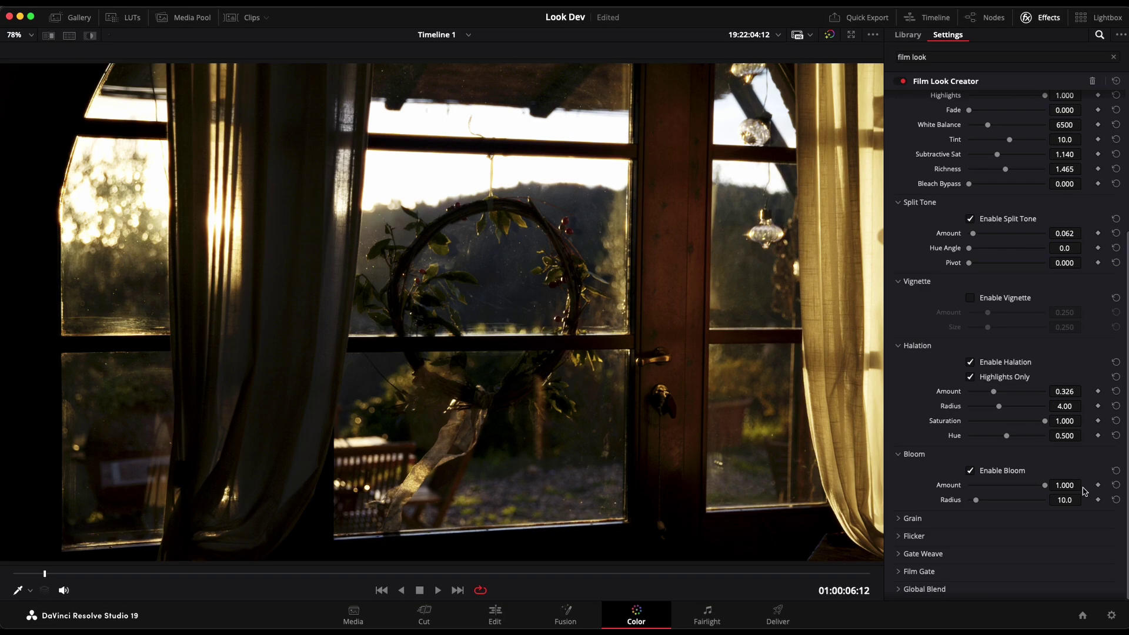
{"action": "left_click_drag", "start_coordinate": [976, 500], "coordinate": [1097, 507]}
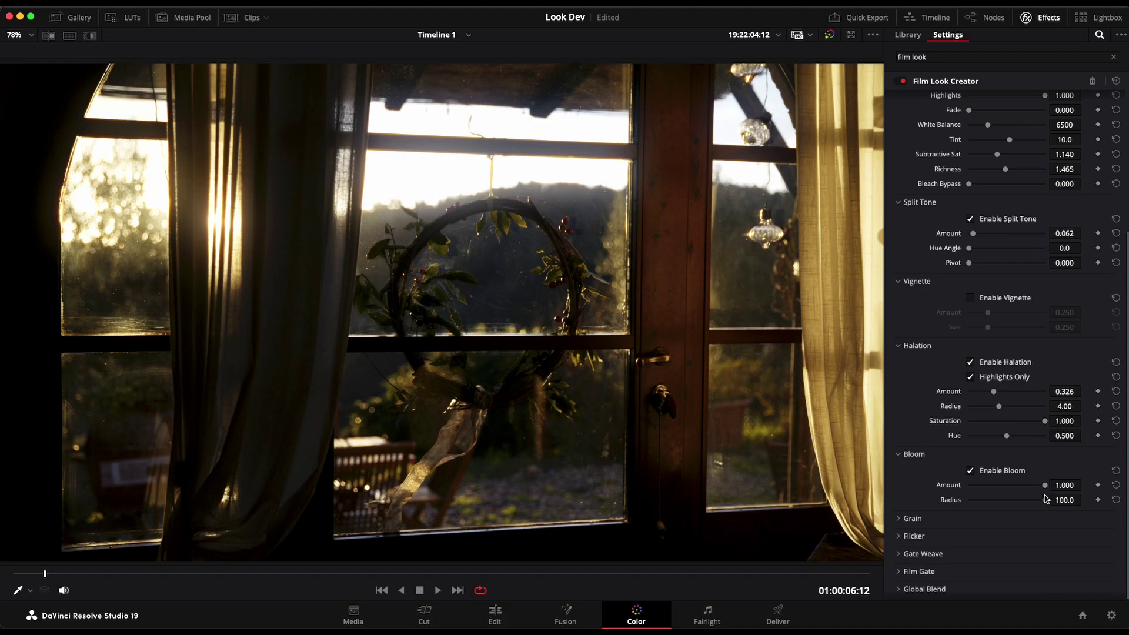
Step: Compare the image with Bloom off and on while reducing the Bloom Radius to 19.4 and Amount to 0.589
{"action": "left_click_drag", "start_coordinate": [1044, 500], "coordinate": [997, 511]}
{"action": "scroll", "coordinate": [589, 421], "scroll_direction": "down", "scroll_amount": 4}
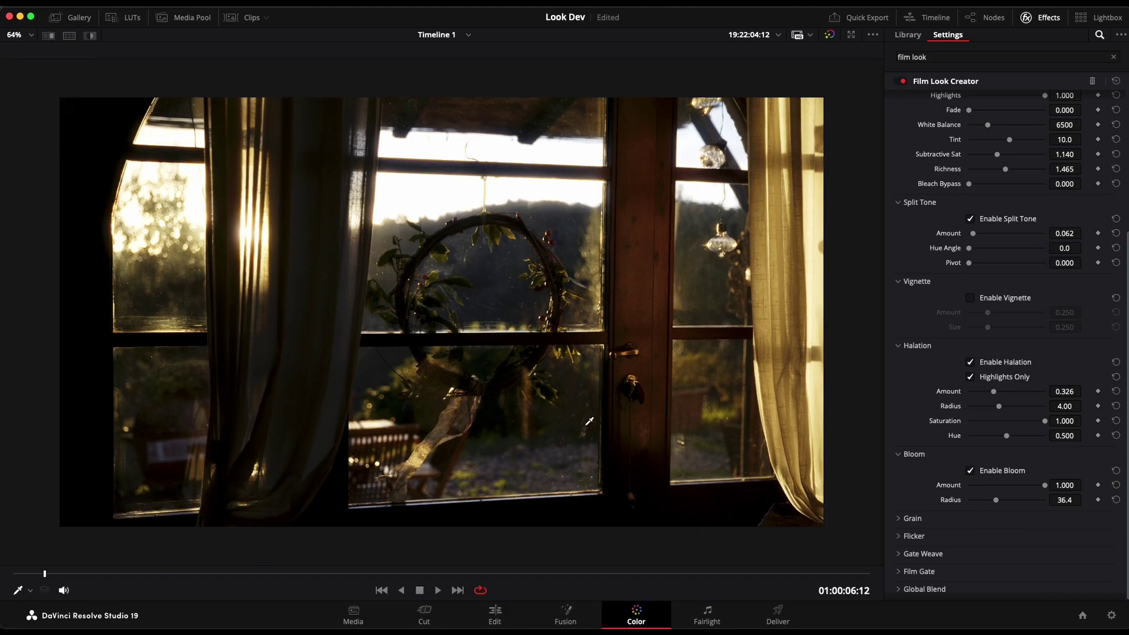
{"action": "scroll", "coordinate": [589, 421], "scroll_direction": "up", "scroll_amount": 4}
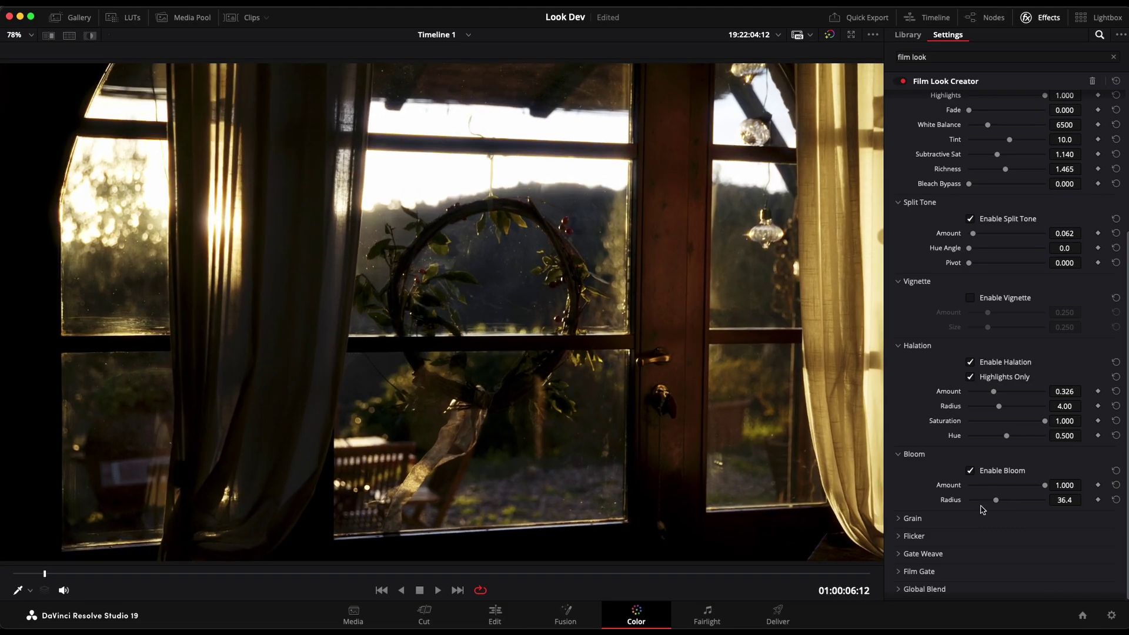
{"action": "left_click", "coordinate": [971, 471]}
{"action": "left_click", "coordinate": [971, 471]}
{"action": "left_click_drag", "start_coordinate": [996, 500], "coordinate": [983, 500]}
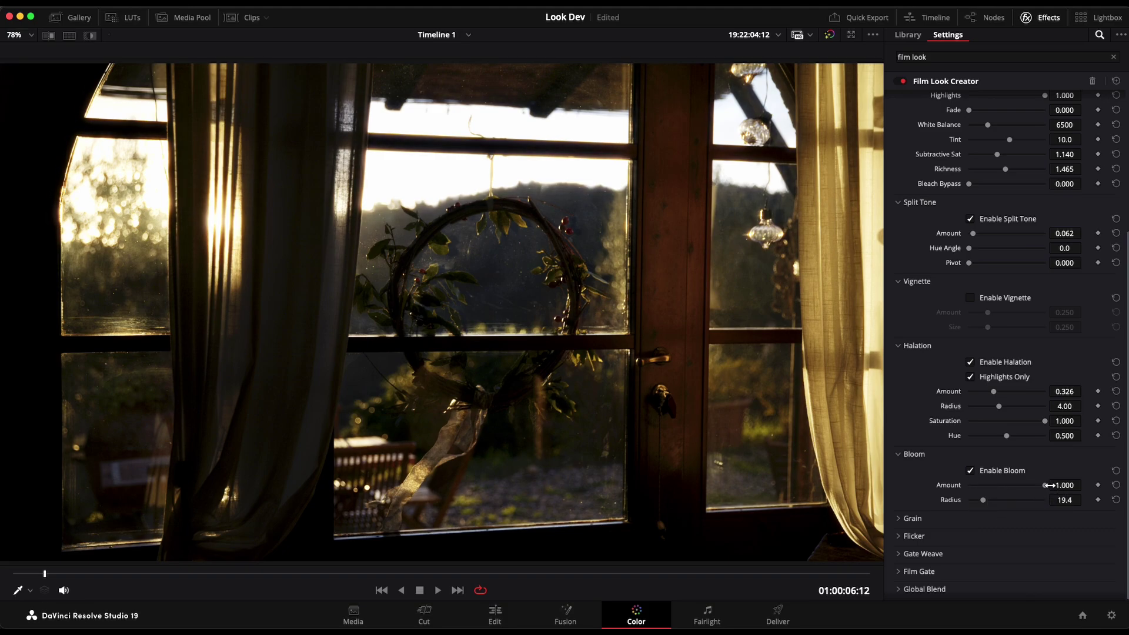
{"action": "left_click_drag", "start_coordinate": [1050, 485], "coordinate": [1013, 488]}
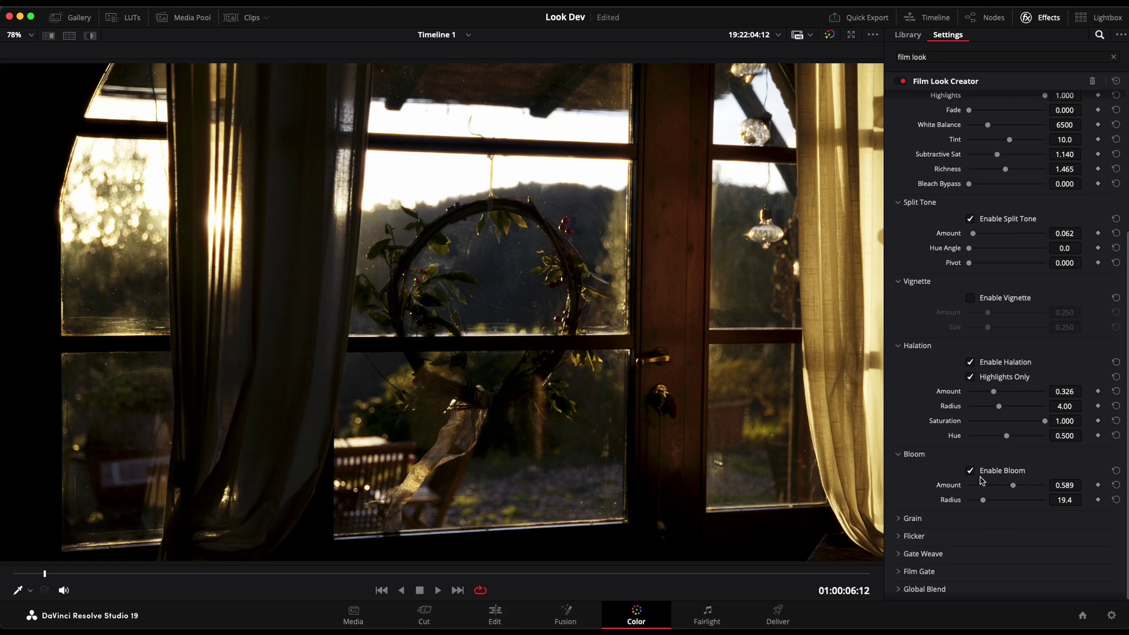
Step: Expand the Grain settings and enable Grain
{"action": "scroll", "coordinate": [737, 375], "scroll_direction": "down", "scroll_amount": 1}
{"action": "scroll", "coordinate": [686, 372], "scroll_direction": "up", "scroll_amount": 1}
{"action": "left_click", "coordinate": [912, 518]}
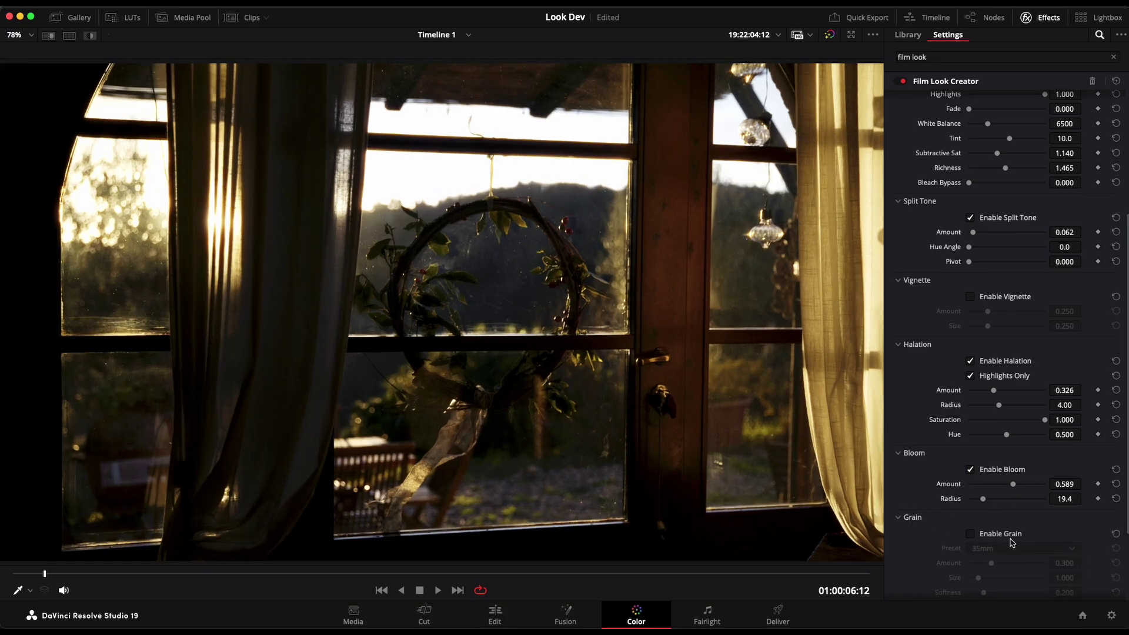
{"action": "scroll", "coordinate": [1000, 535], "scroll_direction": "down", "scroll_amount": 2}
{"action": "scroll", "coordinate": [1017, 543], "scroll_direction": "down", "scroll_amount": 2}
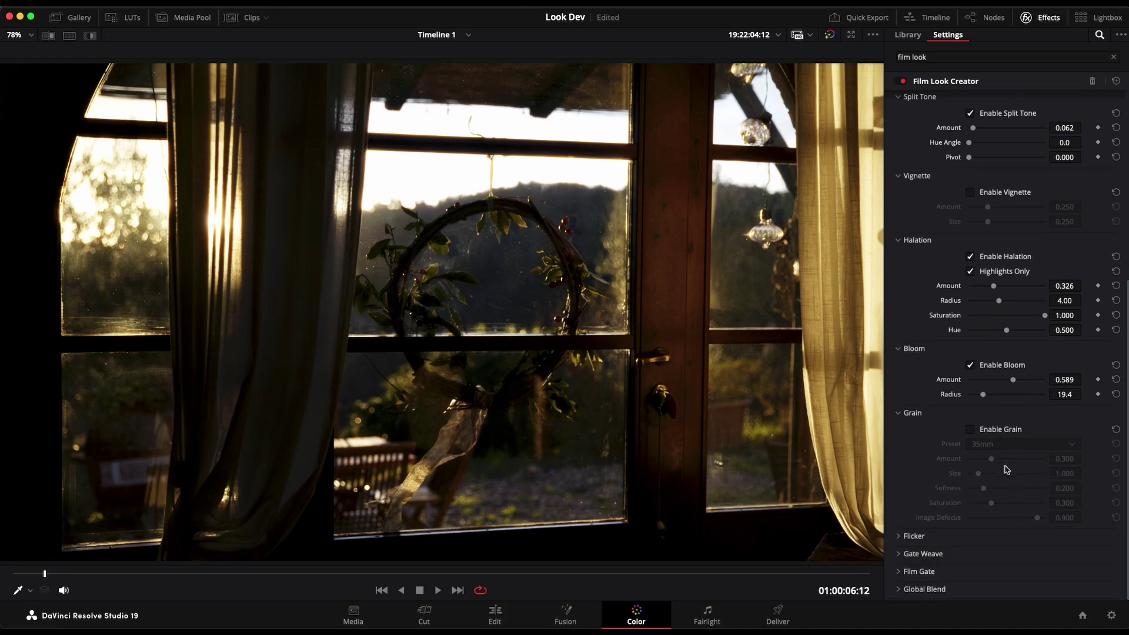
{"action": "left_click", "coordinate": [970, 429]}
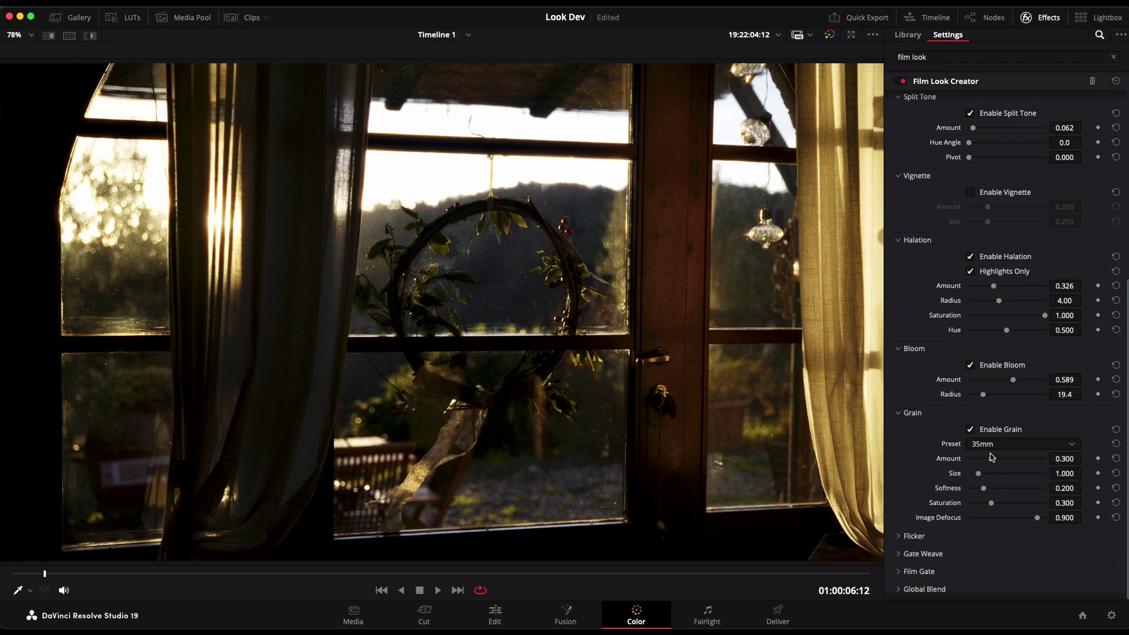
Step: Try the 65mm Grain preset and return the preset to 35mm
{"action": "left_click", "coordinate": [986, 446]}
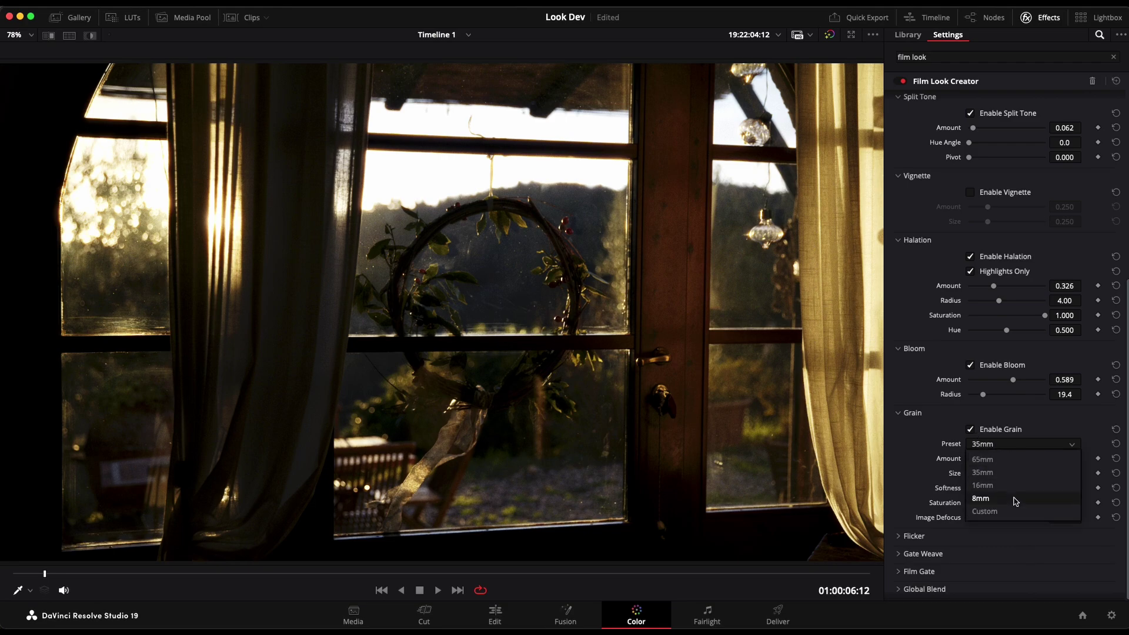
{"action": "left_click", "coordinate": [1013, 459]}
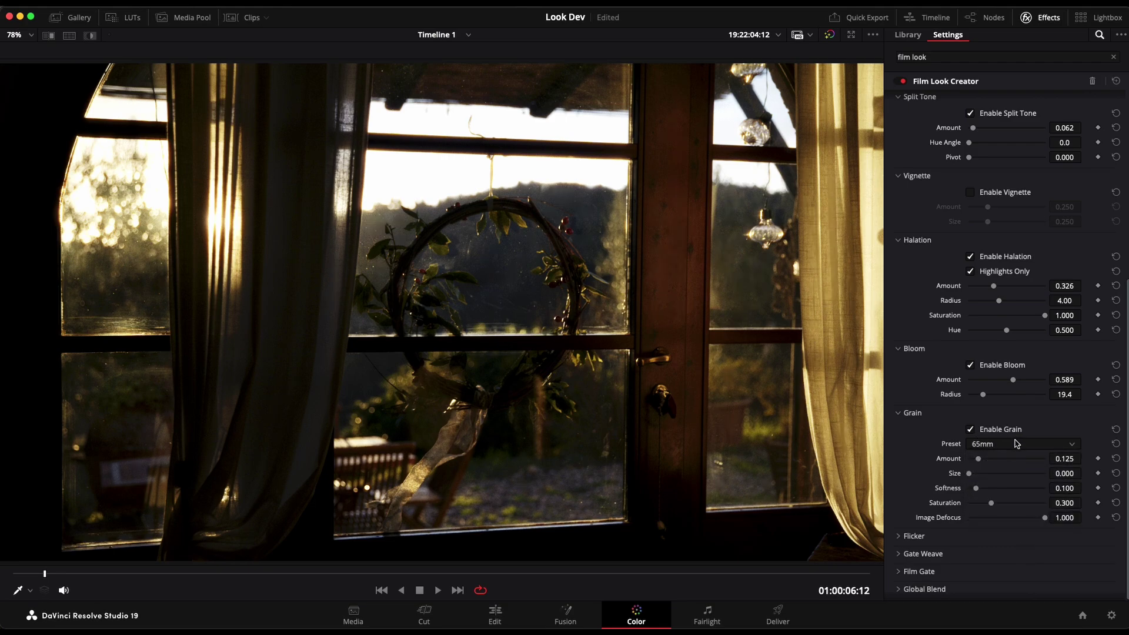
{"action": "left_click", "coordinate": [1017, 443]}
{"action": "left_click", "coordinate": [1013, 473]}
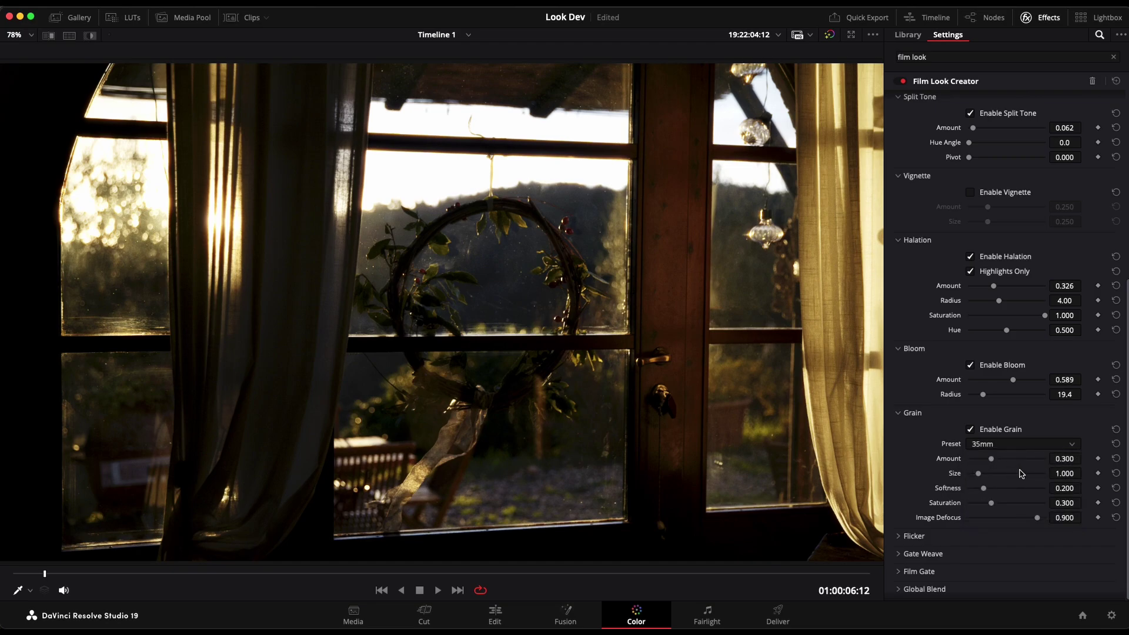
{"action": "left_click", "coordinate": [1008, 443]}
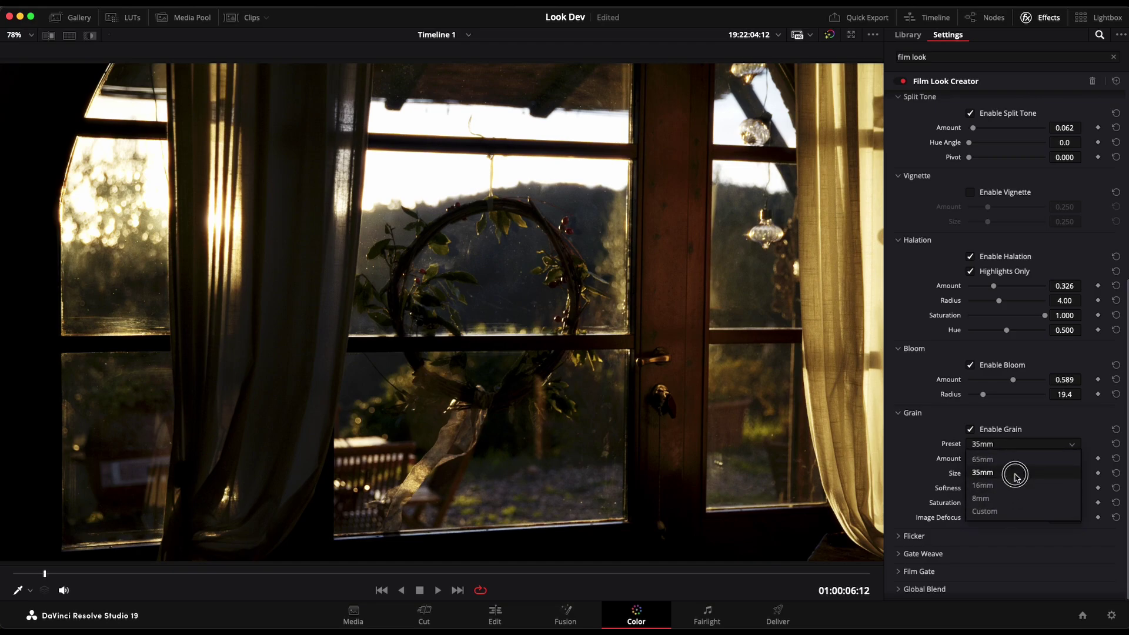
{"action": "left_click", "coordinate": [1016, 476]}
Step: Test Grain with an Amount of 1.000 and a Size of 8.000 up close, and reset both values
{"action": "left_click_drag", "start_coordinate": [993, 458], "coordinate": [1120, 466]}
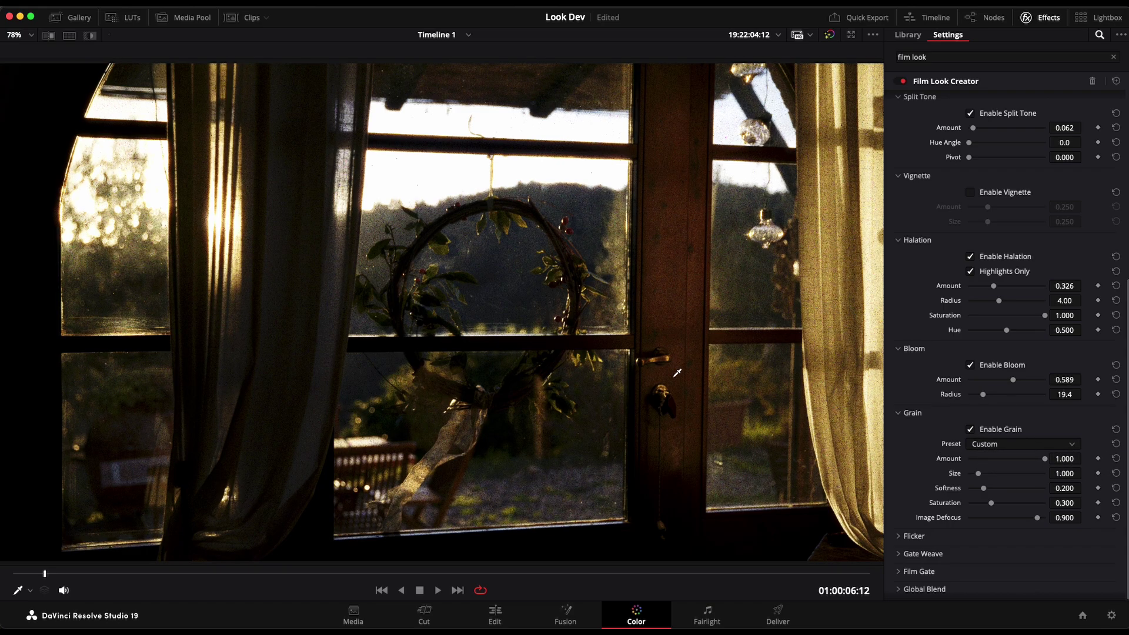
{"action": "scroll", "coordinate": [612, 369], "scroll_direction": "up", "scroll_amount": 5}
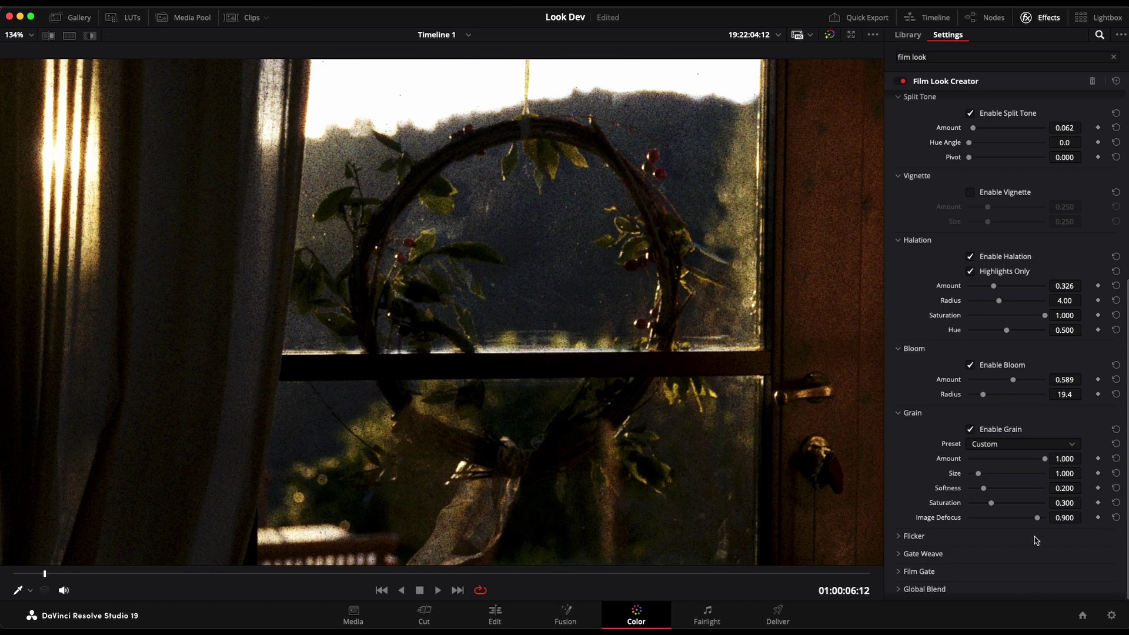
{"action": "left_click_drag", "start_coordinate": [979, 474], "coordinate": [1098, 470]}
{"action": "scroll", "coordinate": [681, 249], "scroll_direction": "down", "scroll_amount": 3}
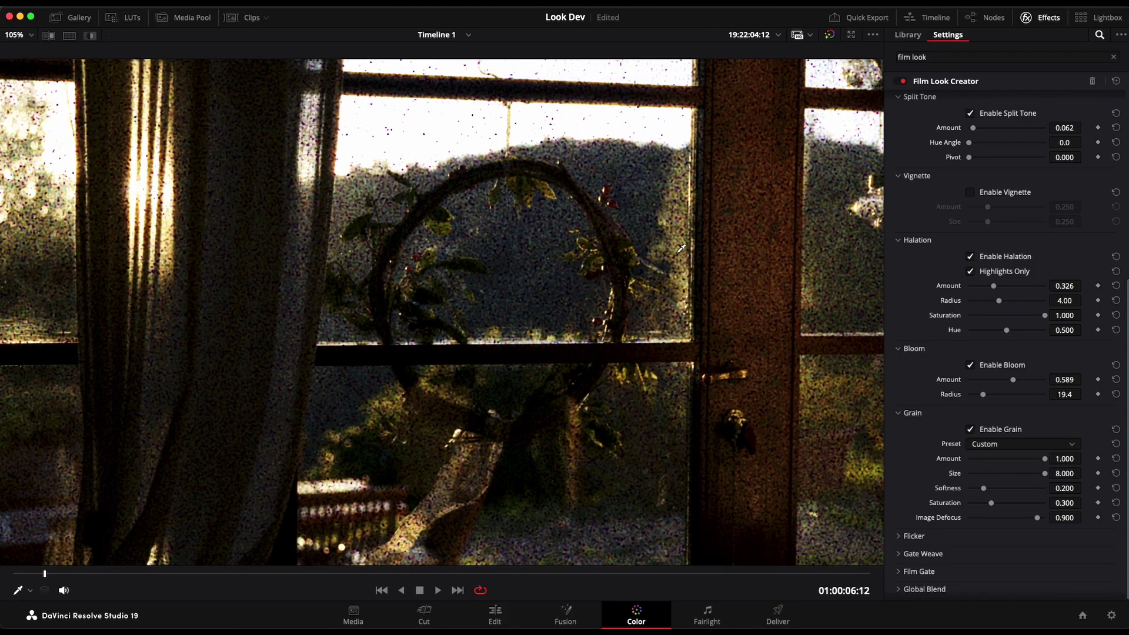
{"action": "scroll", "coordinate": [680, 249], "scroll_direction": "down", "scroll_amount": 4}
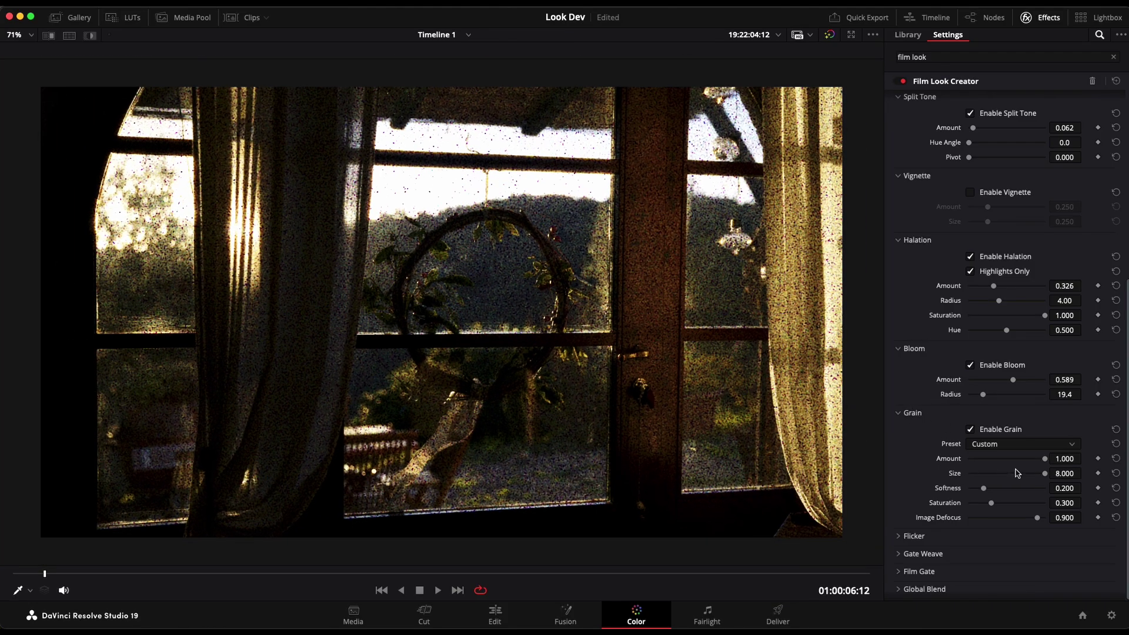
{"action": "double_click", "coordinate": [957, 474]}
{"action": "double_click", "coordinate": [945, 458]}
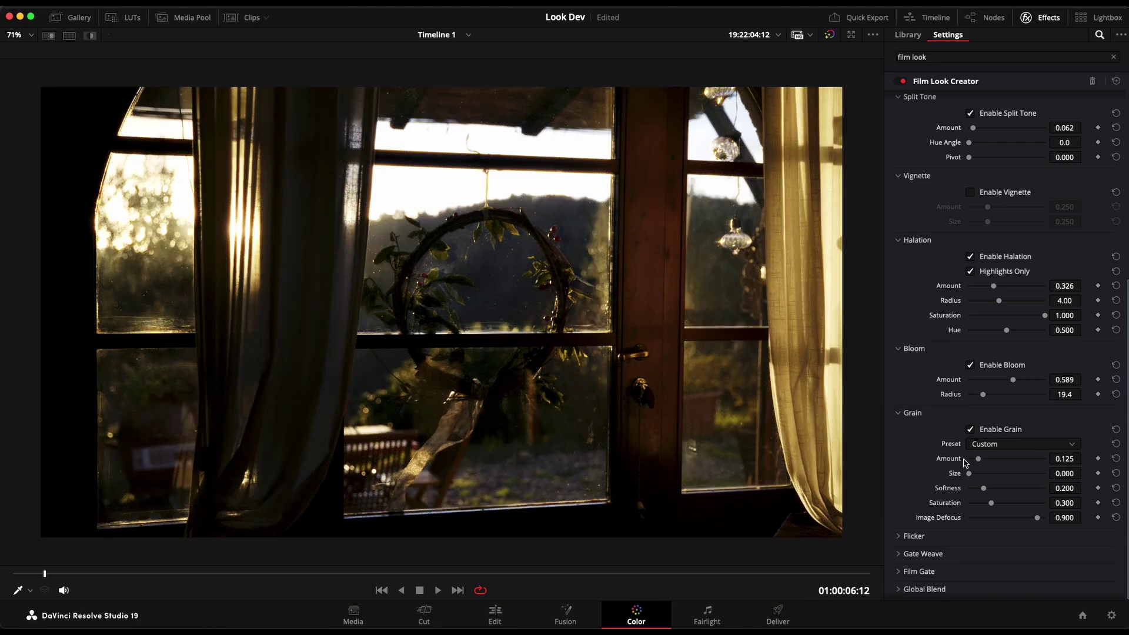
Step: Set the Grain Amount to 0.217 and Size to 0.372, and inspect the grain around the wreath up close
{"action": "left_click_drag", "start_coordinate": [977, 458], "coordinate": [973, 474]}
{"action": "scroll", "coordinate": [391, 364], "scroll_direction": "up", "scroll_amount": 3}
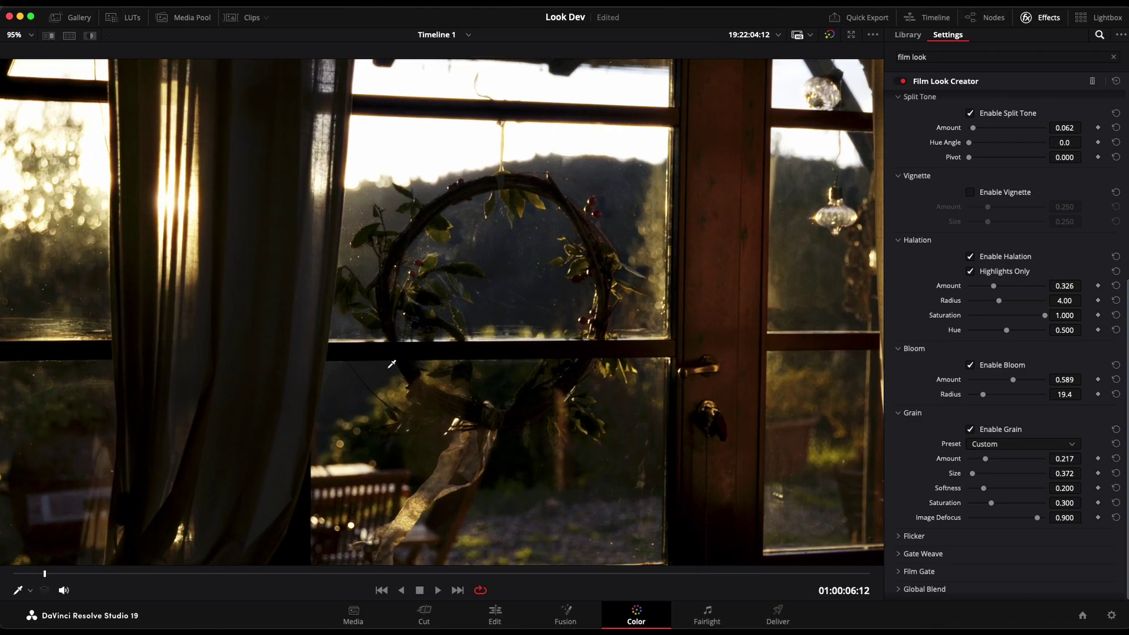
{"action": "scroll", "coordinate": [391, 364], "scroll_direction": "up", "scroll_amount": 5}
{"action": "scroll", "coordinate": [391, 364], "scroll_direction": "down", "scroll_amount": 3}
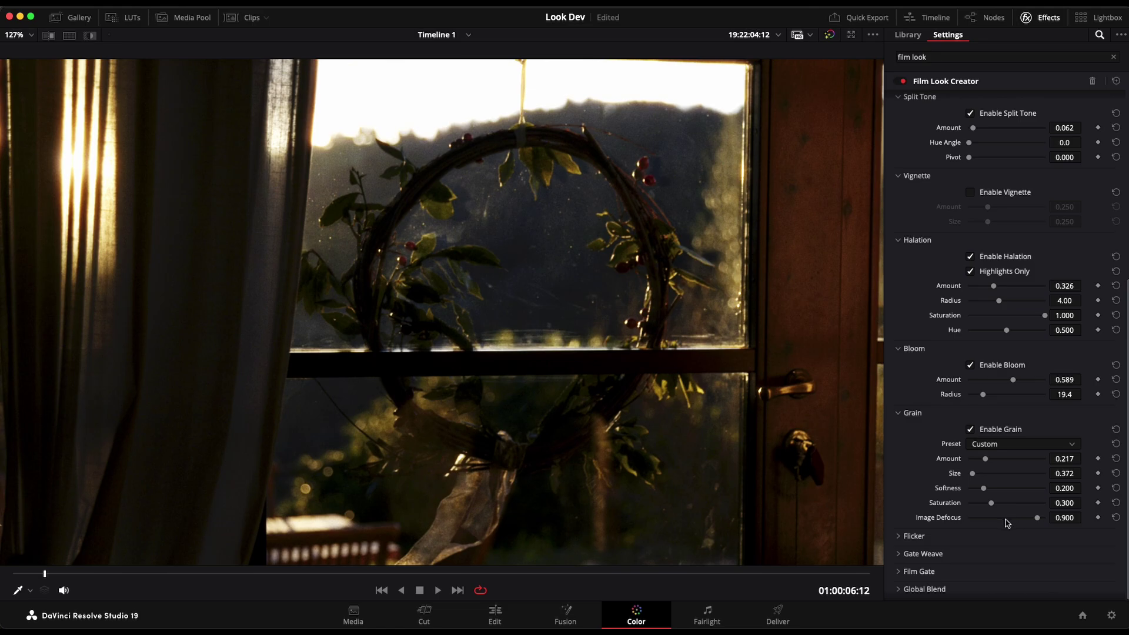
Step: Expand the Flicker, Gate Weave and Film Gate settings and enable all three effects
{"action": "scroll", "coordinate": [937, 443], "scroll_direction": "down", "scroll_amount": 1}
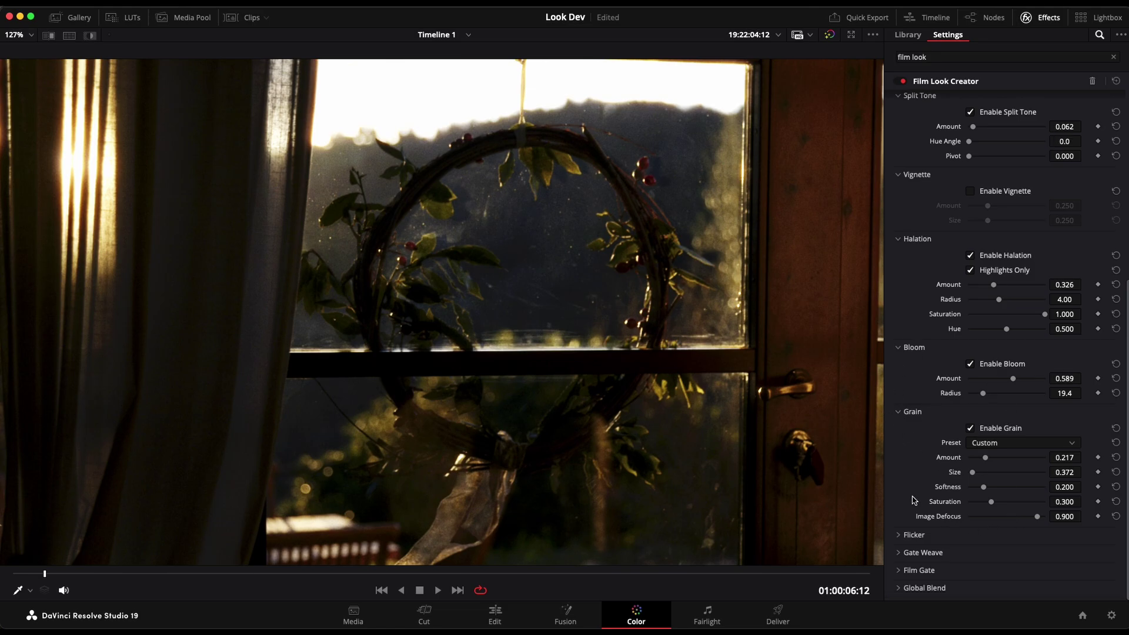
{"action": "left_click", "coordinate": [938, 541]}
{"action": "scroll", "coordinate": [941, 546], "scroll_direction": "down", "scroll_amount": 2}
{"action": "left_click", "coordinate": [944, 553]}
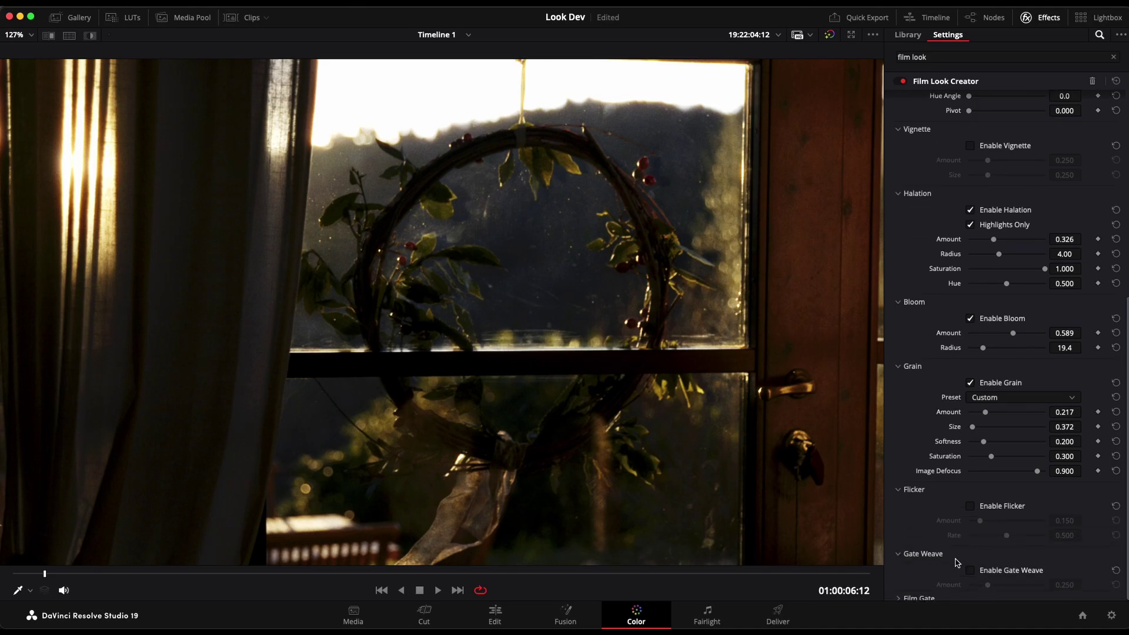
{"action": "scroll", "coordinate": [978, 571], "scroll_direction": "down", "scroll_amount": 2}
{"action": "left_click", "coordinate": [974, 571]}
{"action": "scroll", "coordinate": [982, 575], "scroll_direction": "down", "scroll_amount": 2}
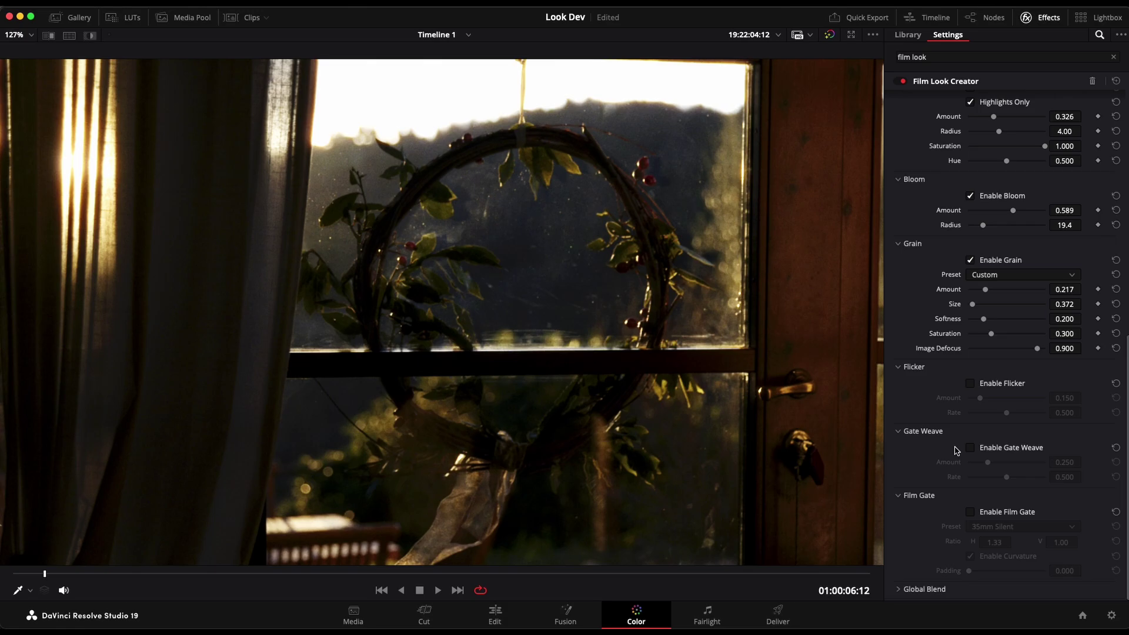
{"action": "left_click", "coordinate": [971, 383]}
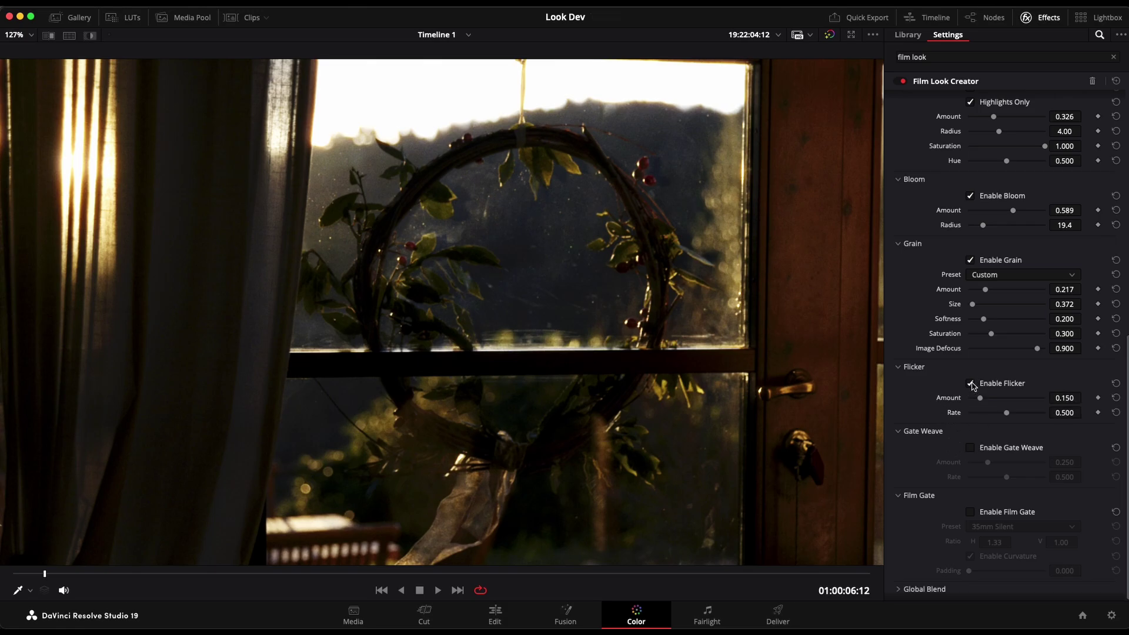
{"action": "left_click", "coordinate": [971, 449]}
{"action": "left_click", "coordinate": [973, 513]}
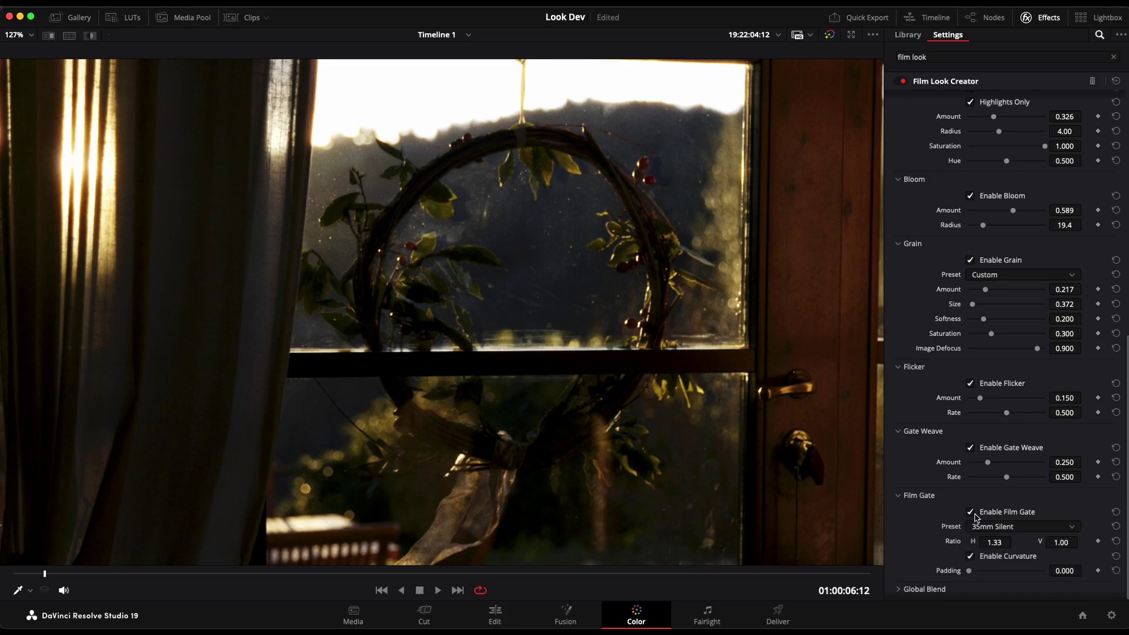
Step: Fit the image in the viewer and compare it with the 35mm Silent Film Gate off and on
{"action": "scroll", "coordinate": [716, 421], "scroll_direction": "down", "scroll_amount": 4}
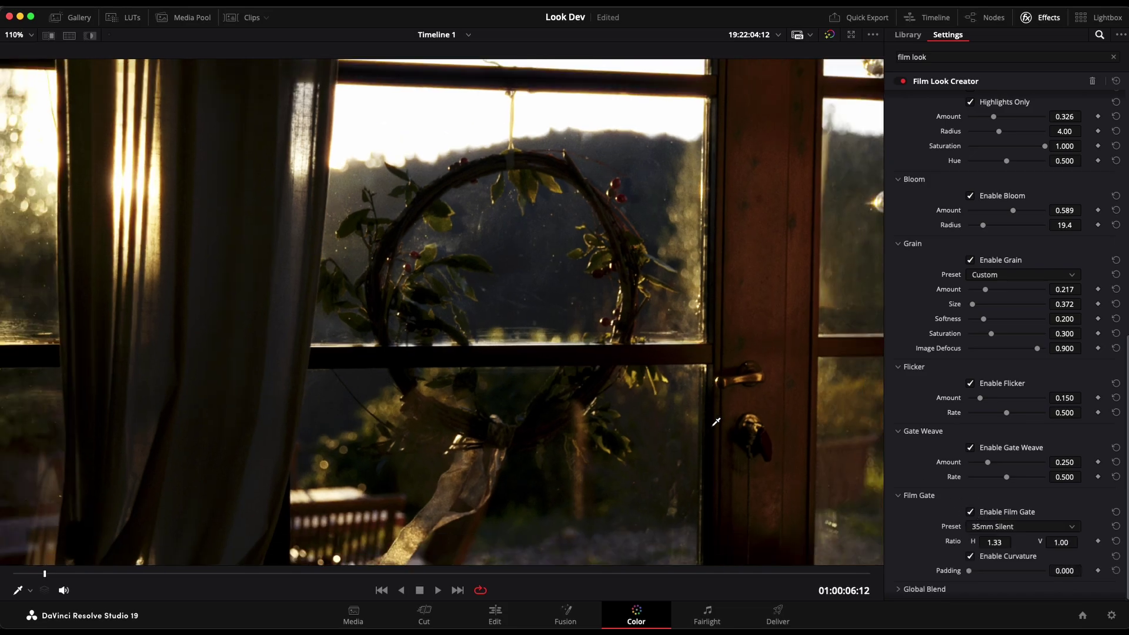
{"action": "left_click", "coordinate": [18, 35]}
{"action": "left_click", "coordinate": [40, 59]}
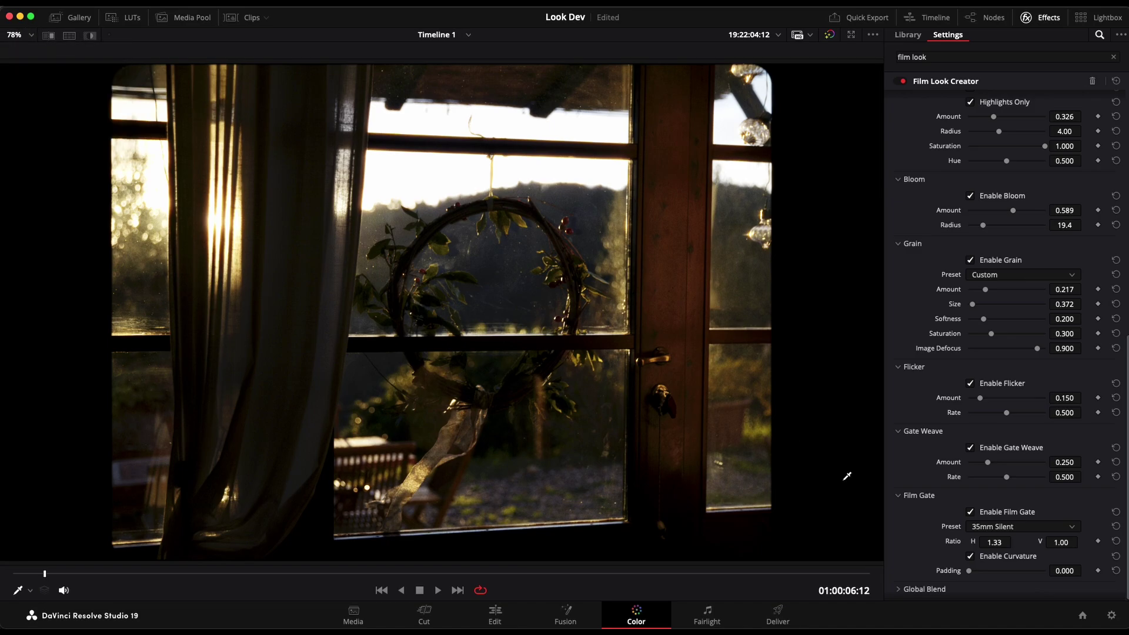
{"action": "left_click", "coordinate": [970, 512]}
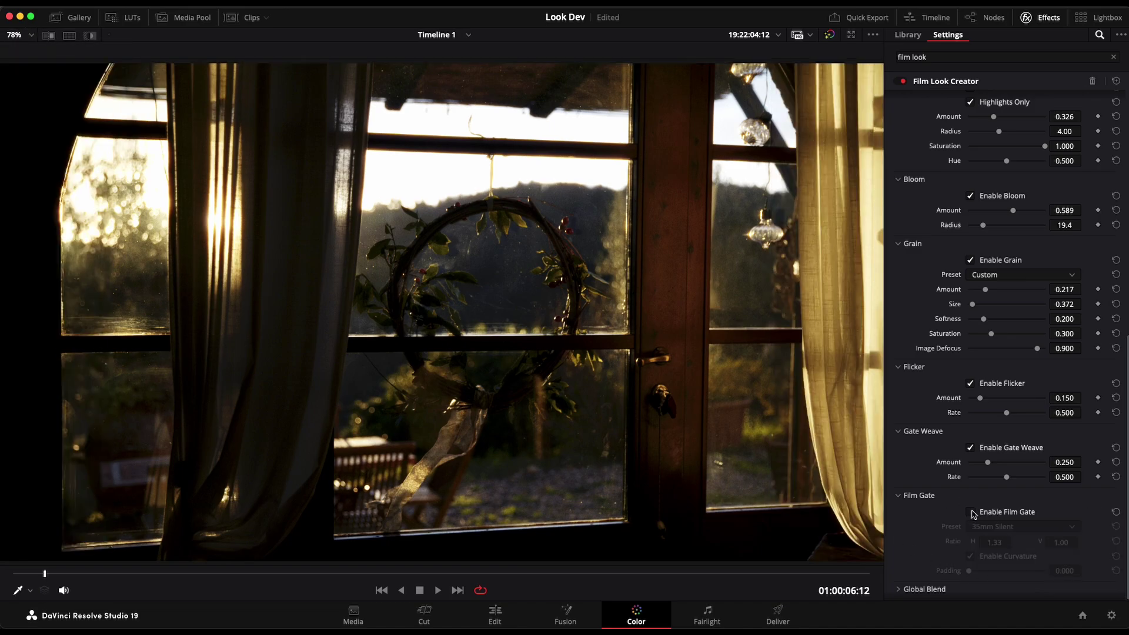
{"action": "left_click", "coordinate": [970, 512]}
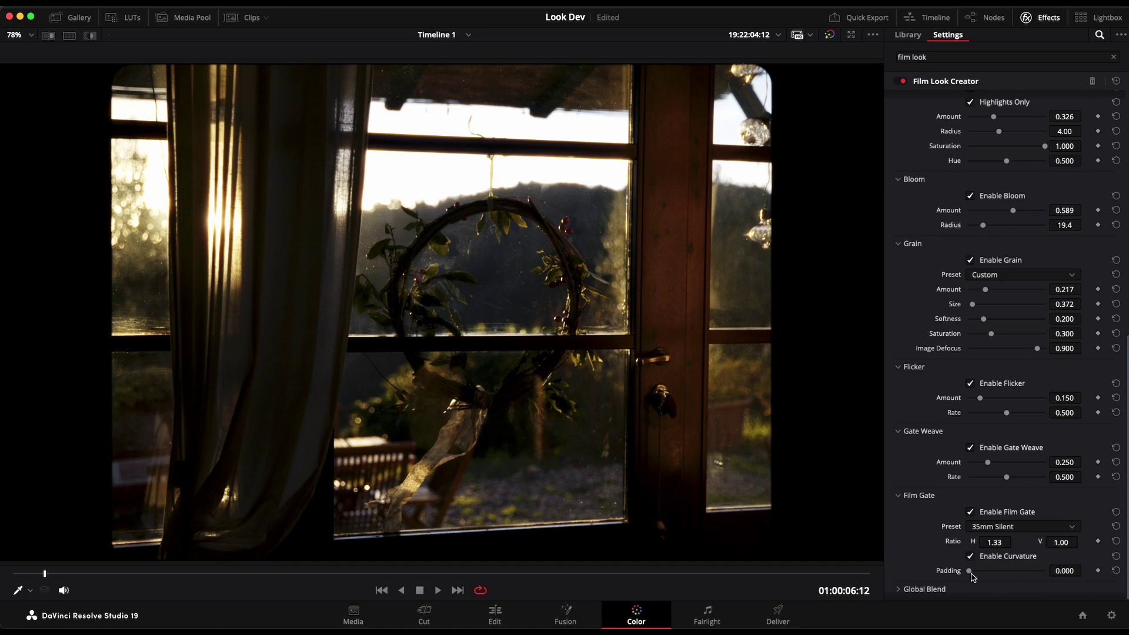
Step: Test the Film Gate Padding, disable Film Gate and collapse its settings
{"action": "left_click_drag", "start_coordinate": [970, 574], "coordinate": [927, 569]}
{"action": "left_click", "coordinate": [970, 513]}
{"action": "left_click", "coordinate": [907, 497]}
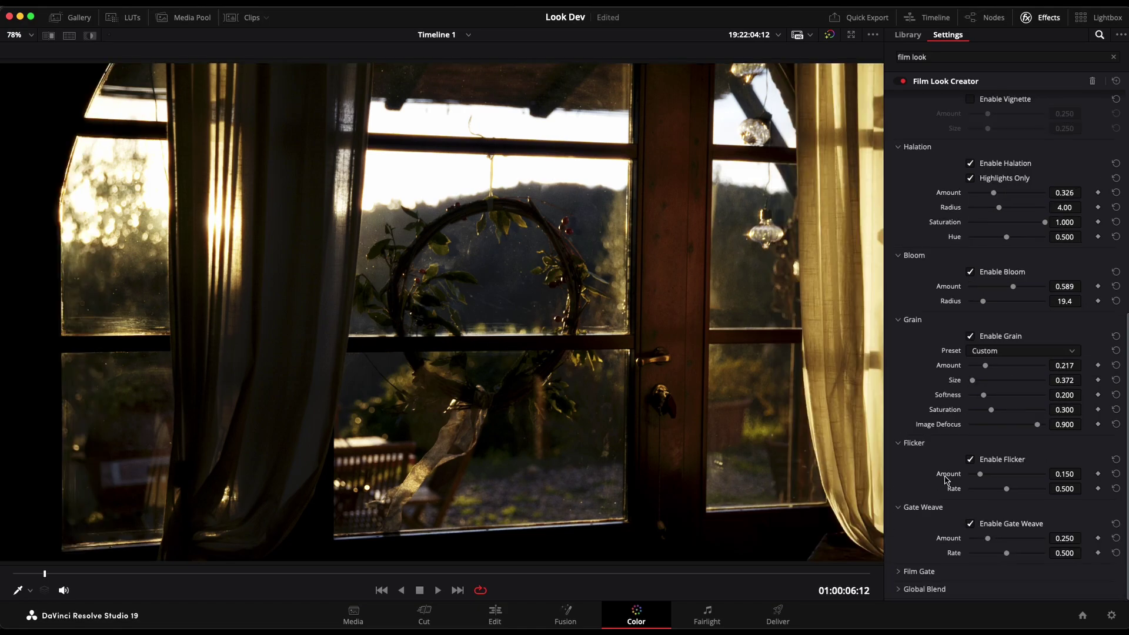
Step: Disable Gate Weave and Flicker, and collapse both groups of settings
{"action": "left_click", "coordinate": [971, 524]}
{"action": "left_click", "coordinate": [909, 506]}
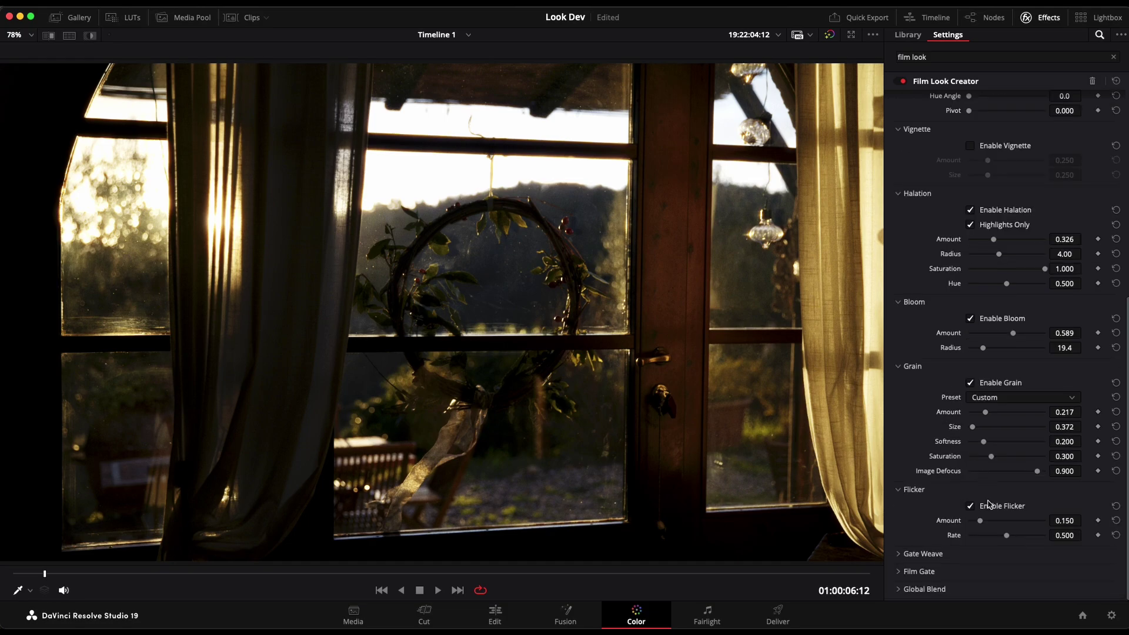
{"action": "left_click", "coordinate": [970, 507]}
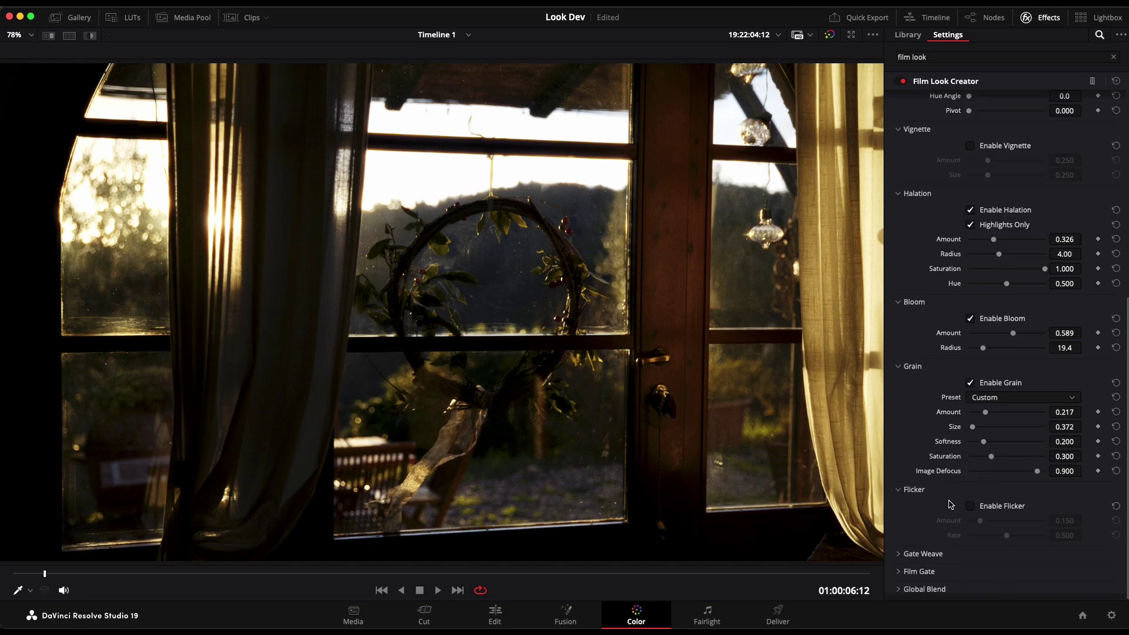
{"action": "left_click", "coordinate": [898, 490]}
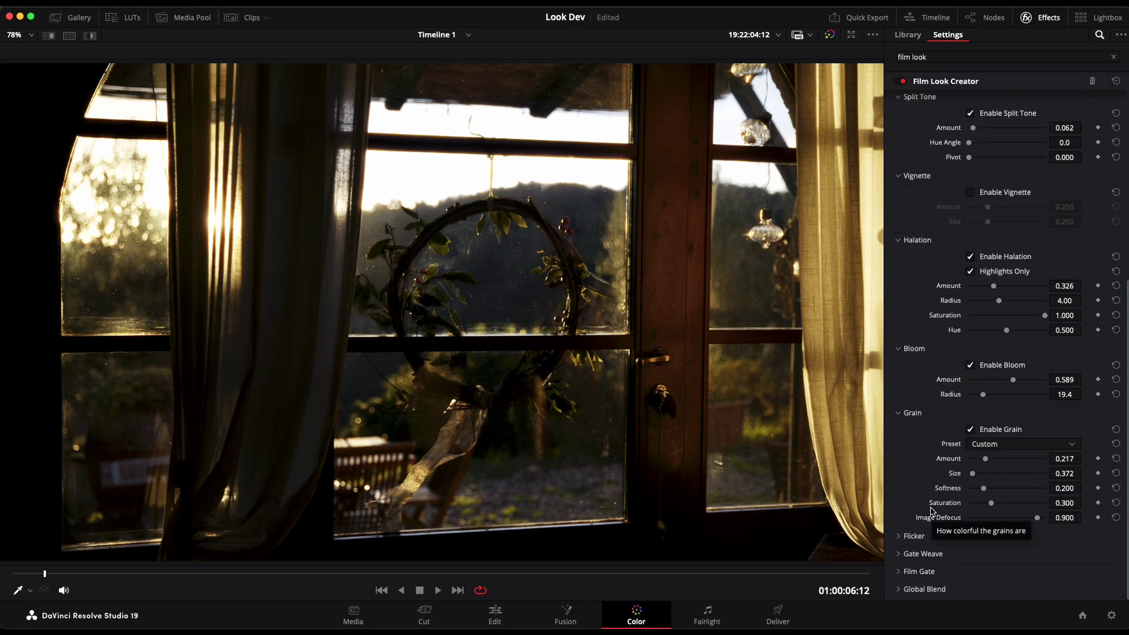
Step: Restore the standard grading layout, select clip 04 and inspect the timeline node graph with the effect settings hidden, finally showing them again
{"action": "key", "text": "alt+f"}
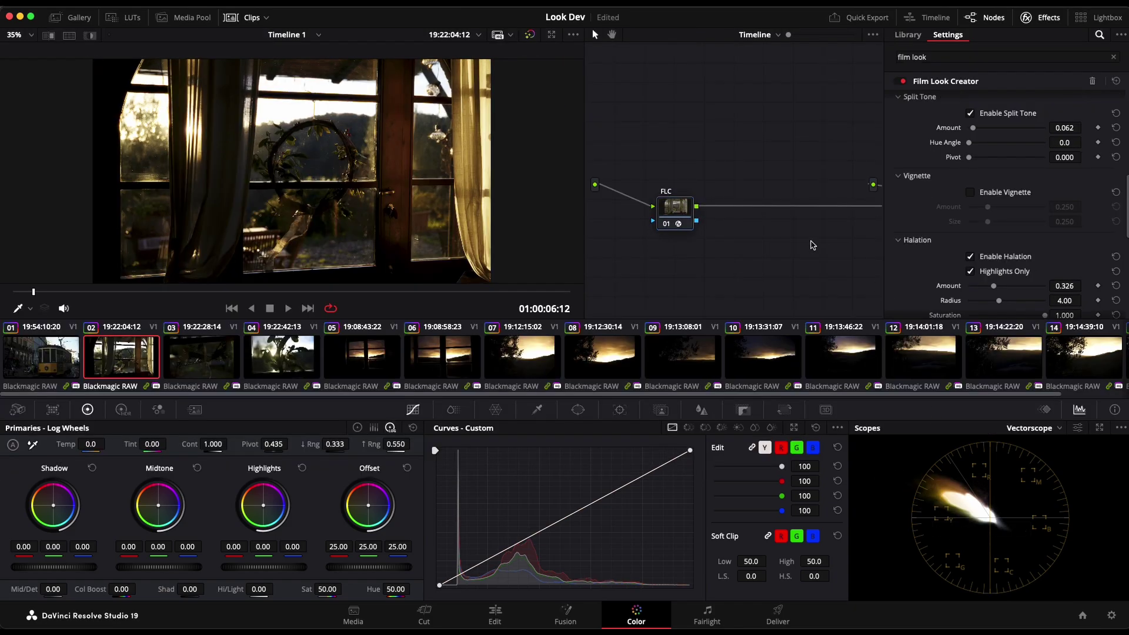
{"action": "left_click", "coordinate": [305, 363]}
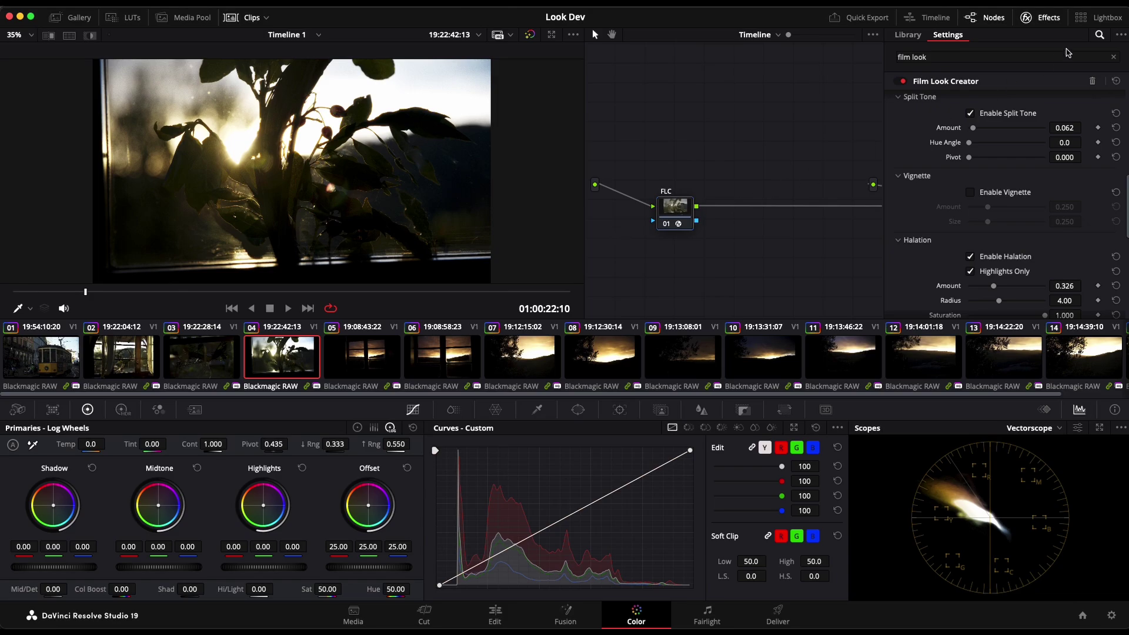
{"action": "left_click", "coordinate": [1042, 17]}
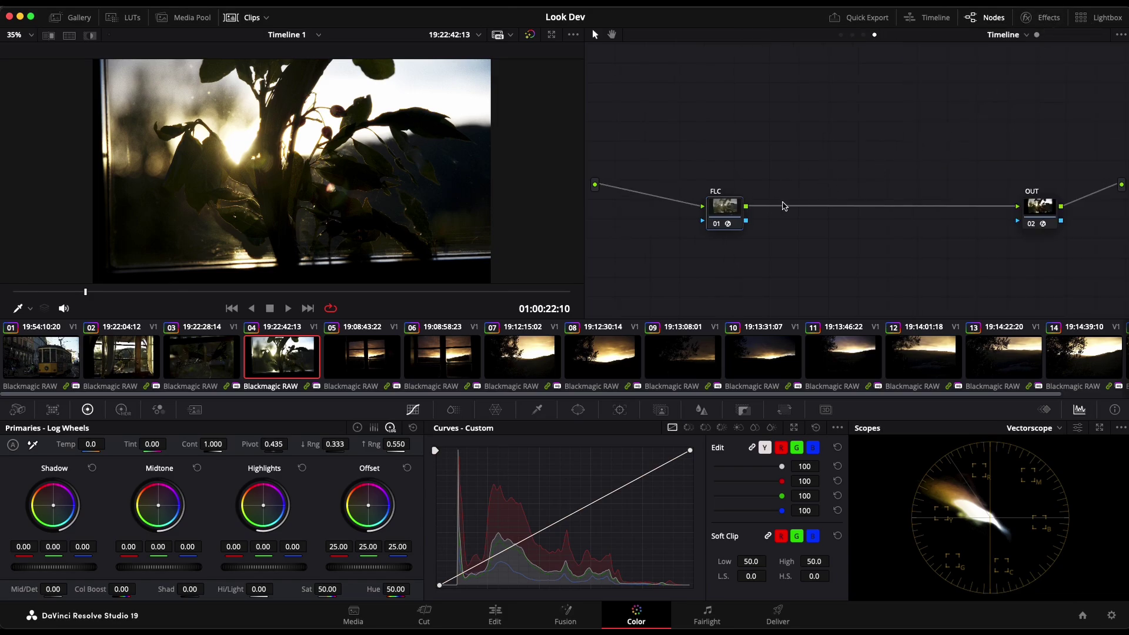
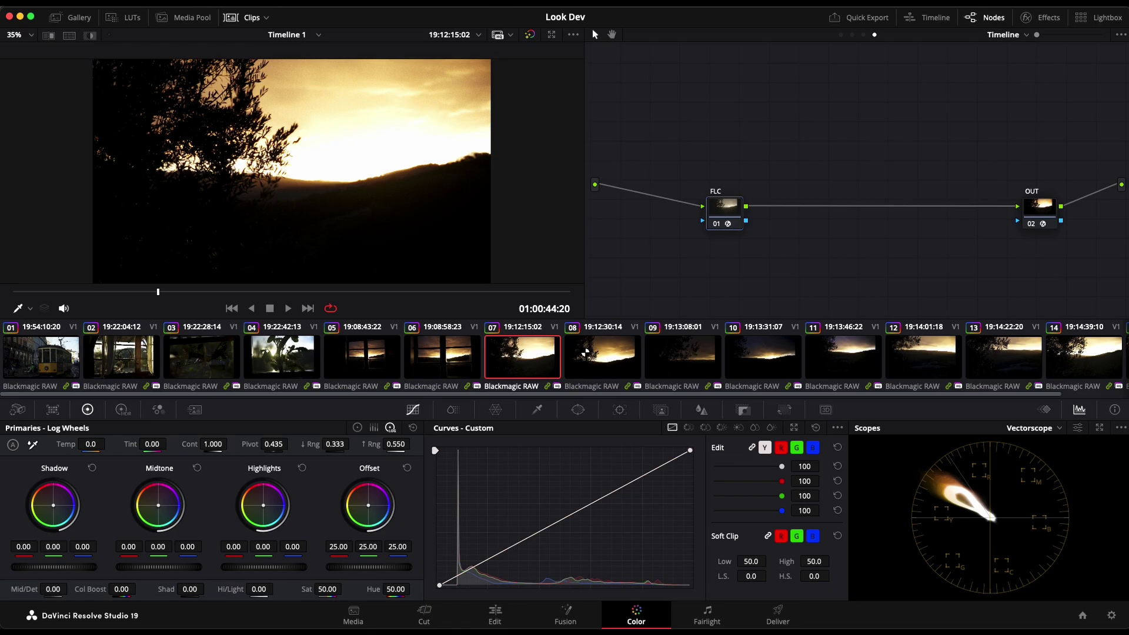
{"action": "left_click", "coordinate": [297, 370]}
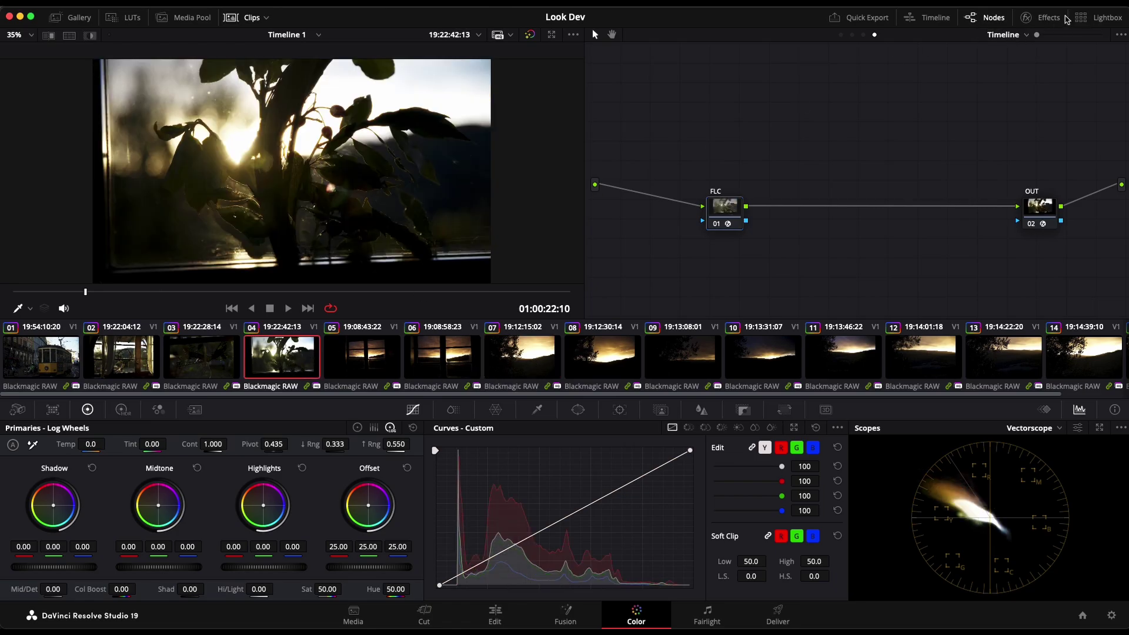
{"action": "left_click", "coordinate": [1055, 18]}
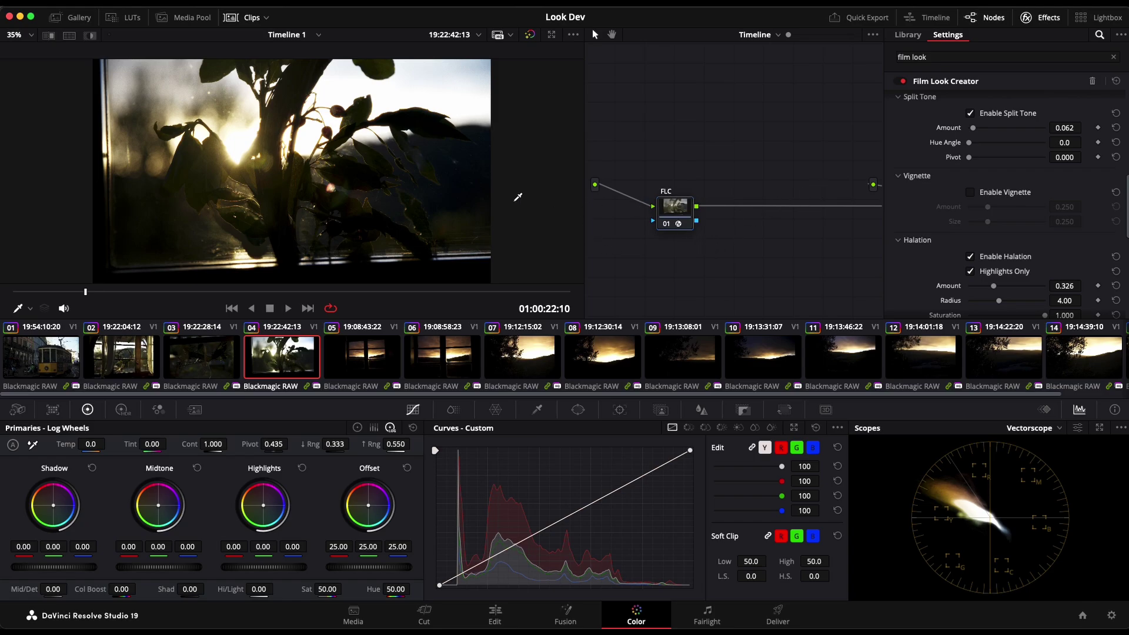
Step: Review the film look full screen on clip 04 and its neighbouring clips
{"action": "key", "text": "super+f"}
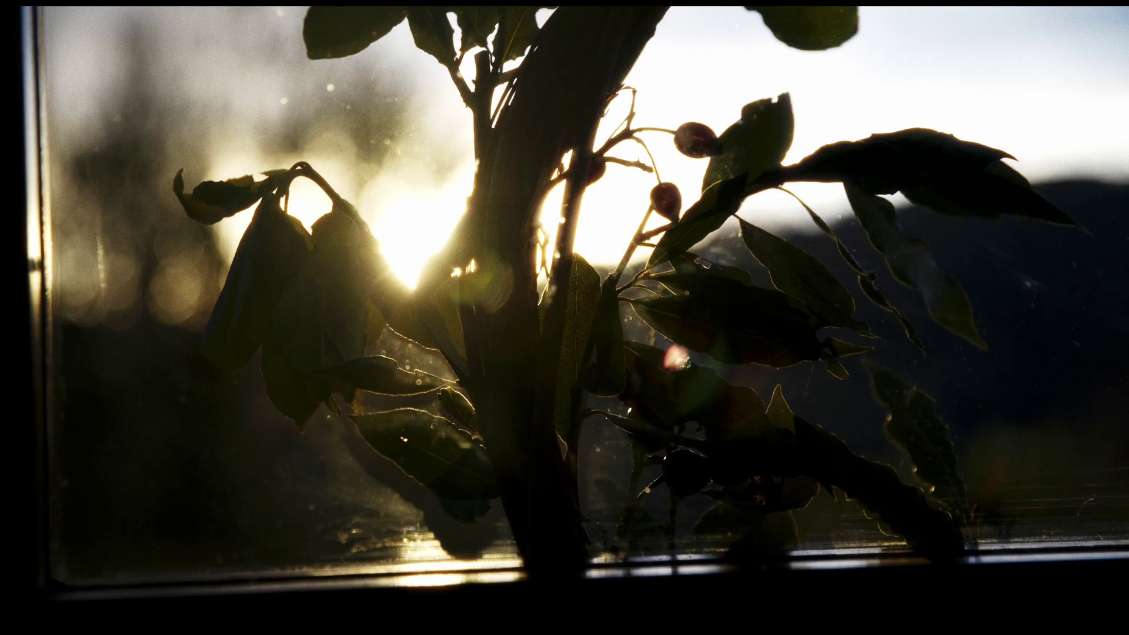
{"action": "key", "text": "Up"}
{"action": "key", "text": "Down"}
{"action": "key", "text": "Down"}
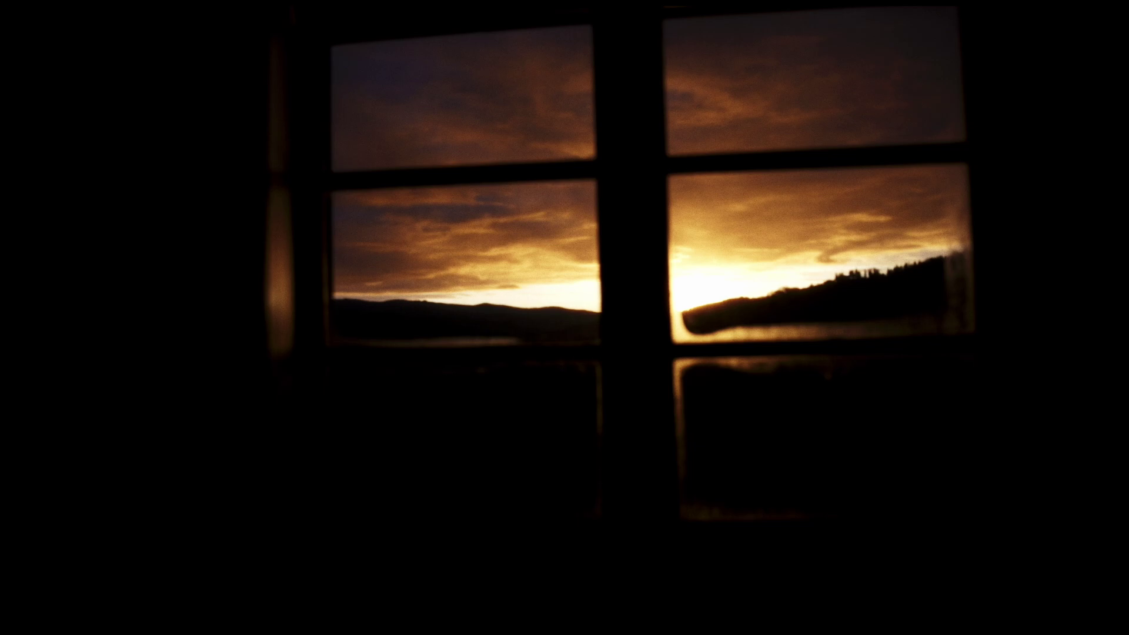
{"action": "key", "text": "Down"}
{"action": "key", "text": "Down"}
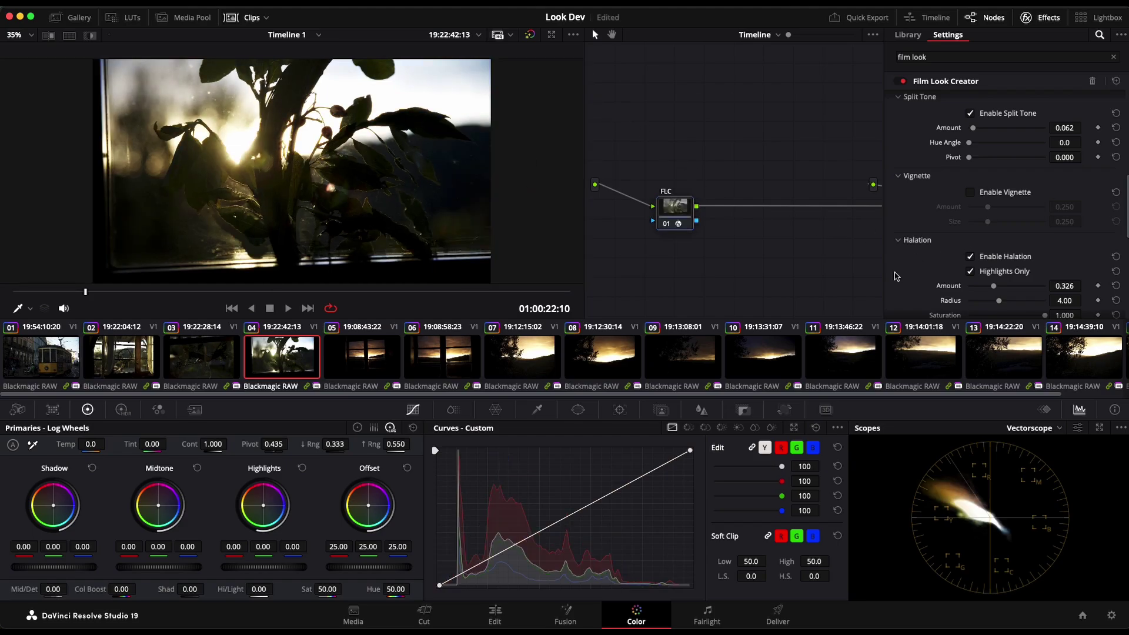
Step: Review the Halation, Bloom and Grain settings on clip 04, and hide the effect settings
{"action": "scroll", "coordinate": [906, 278], "scroll_direction": "down", "scroll_amount": 3}
{"action": "scroll", "coordinate": [906, 278], "scroll_direction": "down", "scroll_amount": 2}
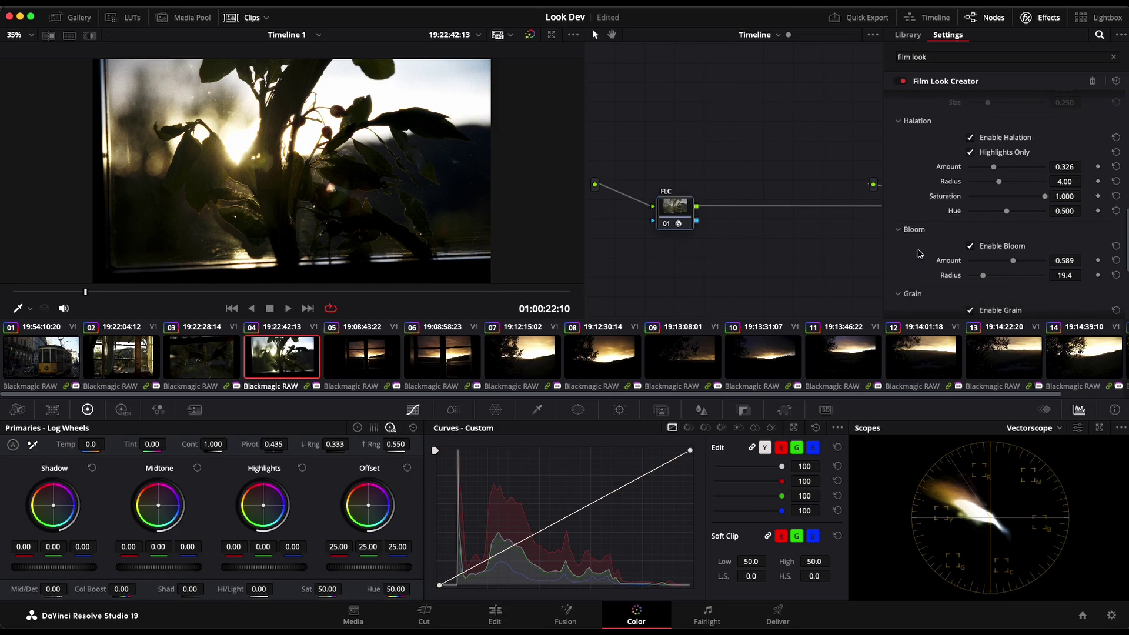
{"action": "left_click", "coordinate": [1041, 18]}
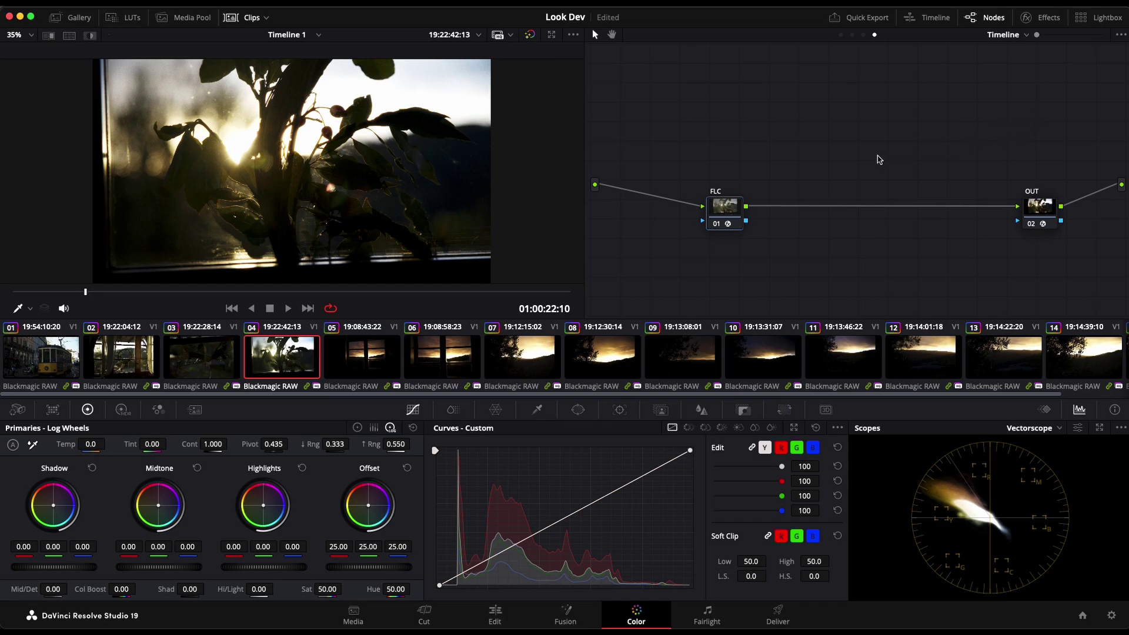
Step: Set the HDR Global exposure to 1.50 on the clip-level Exposure node of clip 03
{"action": "left_click", "coordinate": [220, 356]}
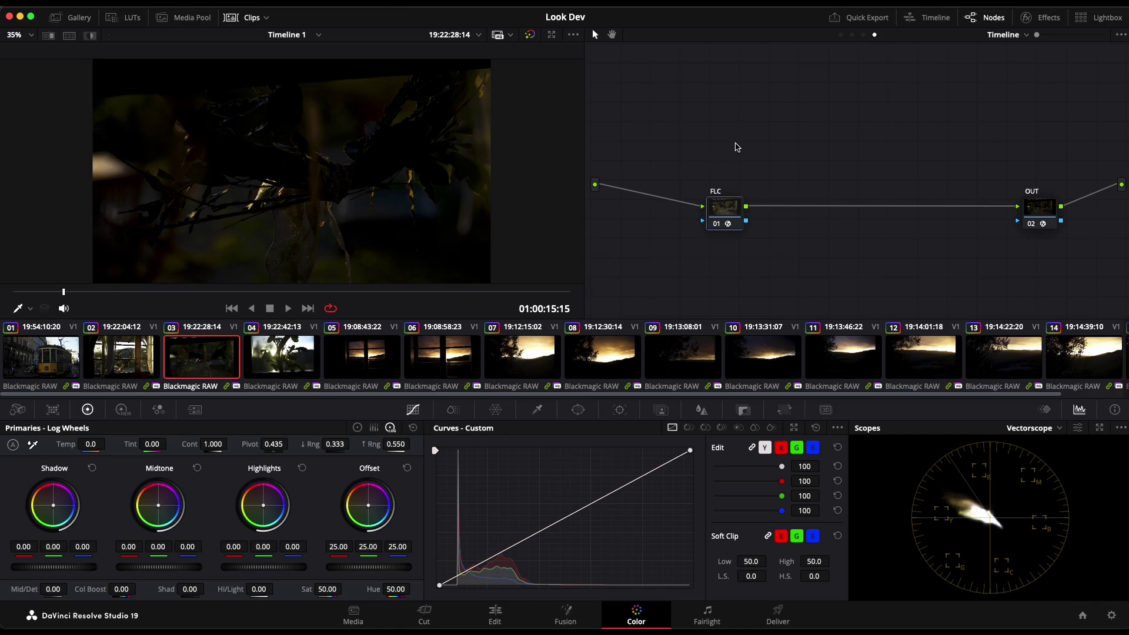
{"action": "left_click", "coordinate": [853, 35]}
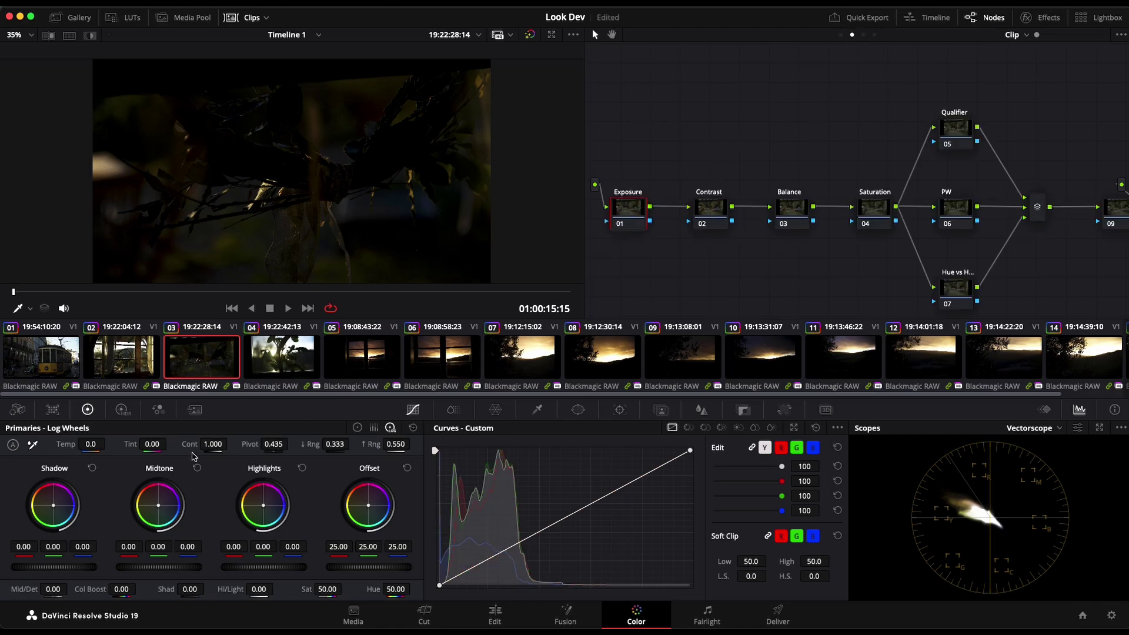
{"action": "left_click", "coordinate": [123, 409]}
{"action": "left_click", "coordinate": [361, 545]}
{"action": "key", "text": "BackSpace"}
{"action": "type", "text": "1."}
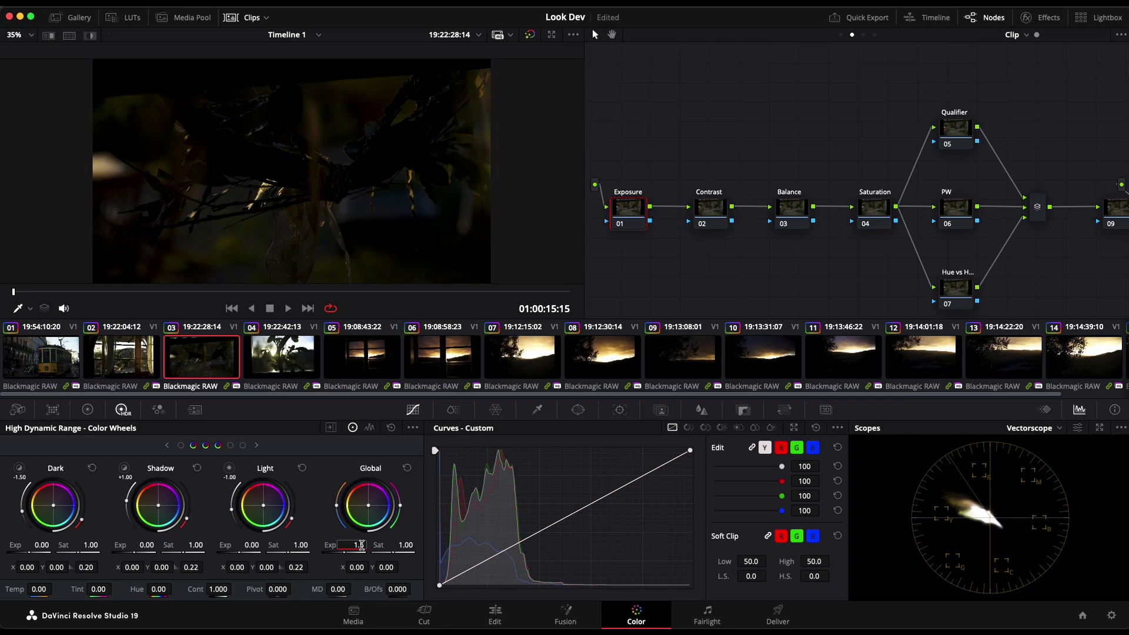
{"action": "type", "text": "5"}
{"action": "key", "text": "Return"}
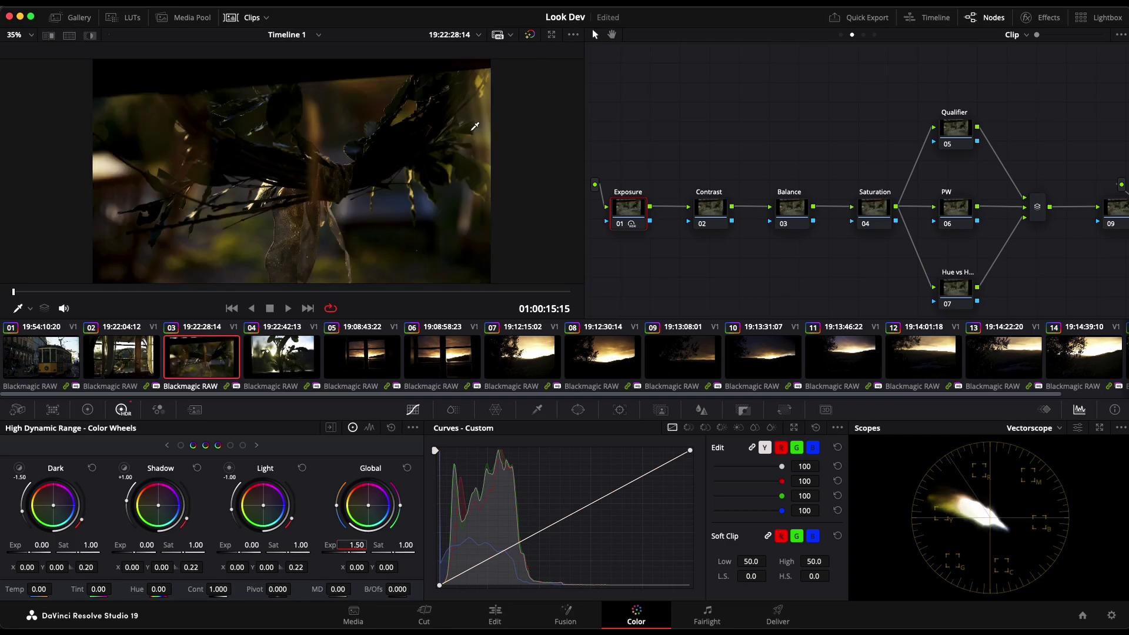
Step: Check the look on clips 05, 06 and 07, and return to clip 04
{"action": "left_click", "coordinate": [10, 35]}
{"action": "left_click", "coordinate": [38, 53]}
{"action": "left_click", "coordinate": [361, 352]}
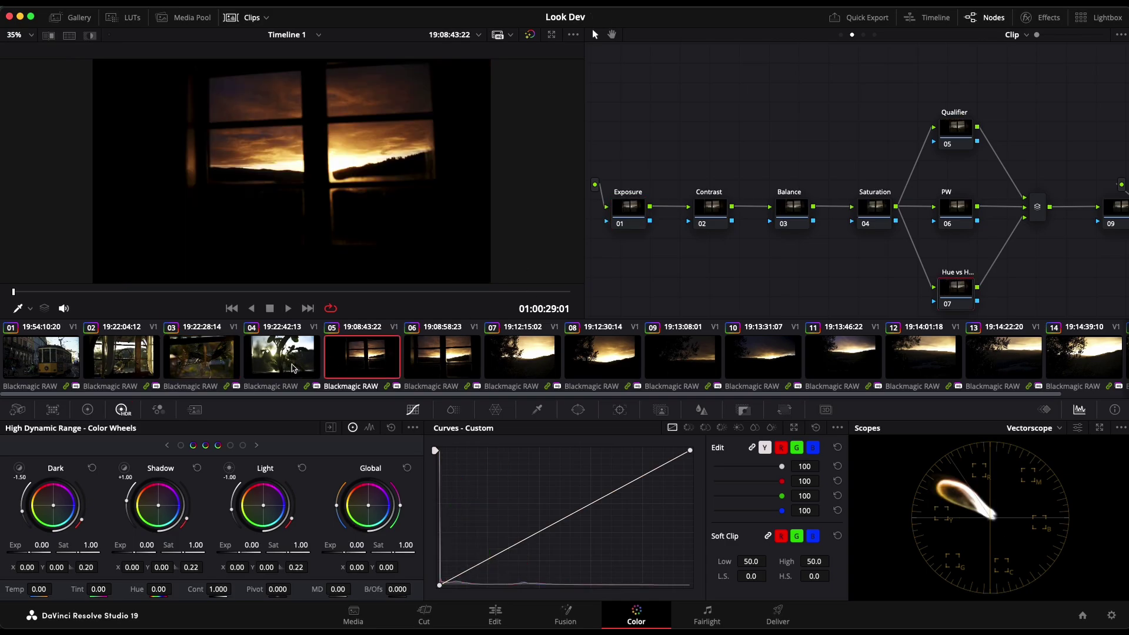
{"action": "left_click", "coordinate": [437, 356]}
{"action": "left_click", "coordinate": [537, 357]}
{"action": "left_click", "coordinate": [278, 356]}
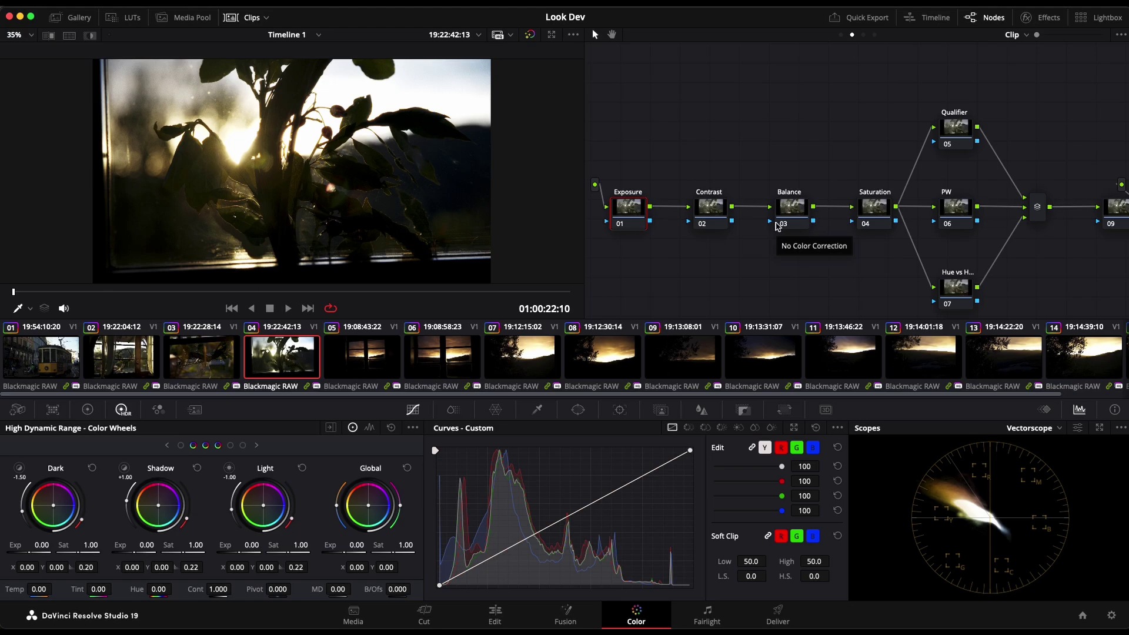
Step: Compare the timeline and clip node graphs on clip 04, select its Balance node and save the project
{"action": "left_click", "coordinate": [875, 35]}
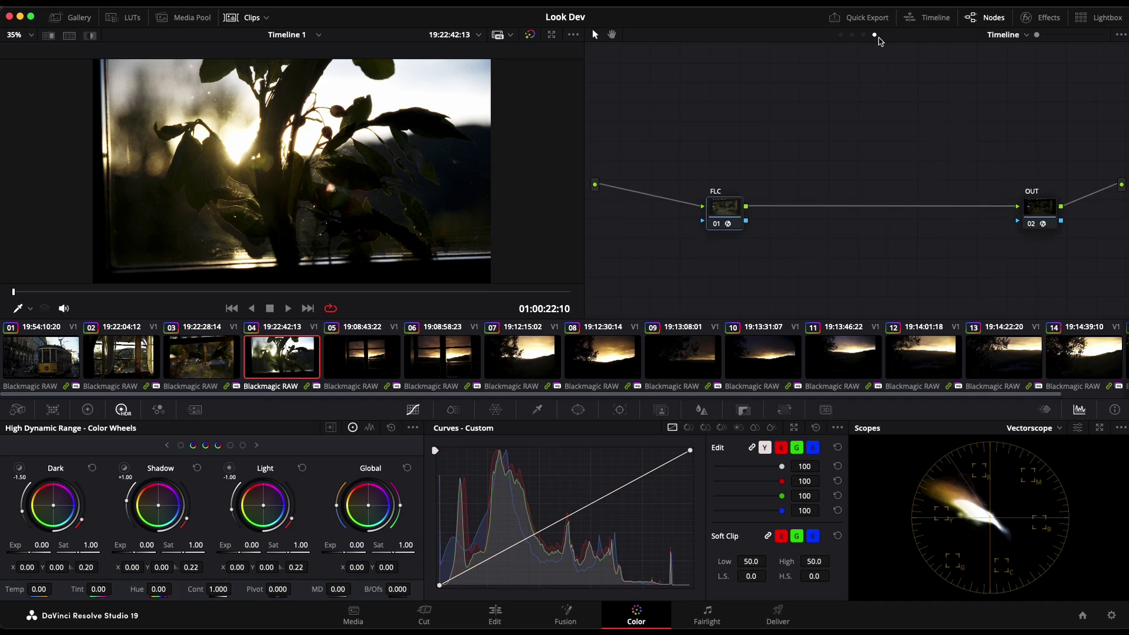
{"action": "left_click", "coordinate": [853, 35]}
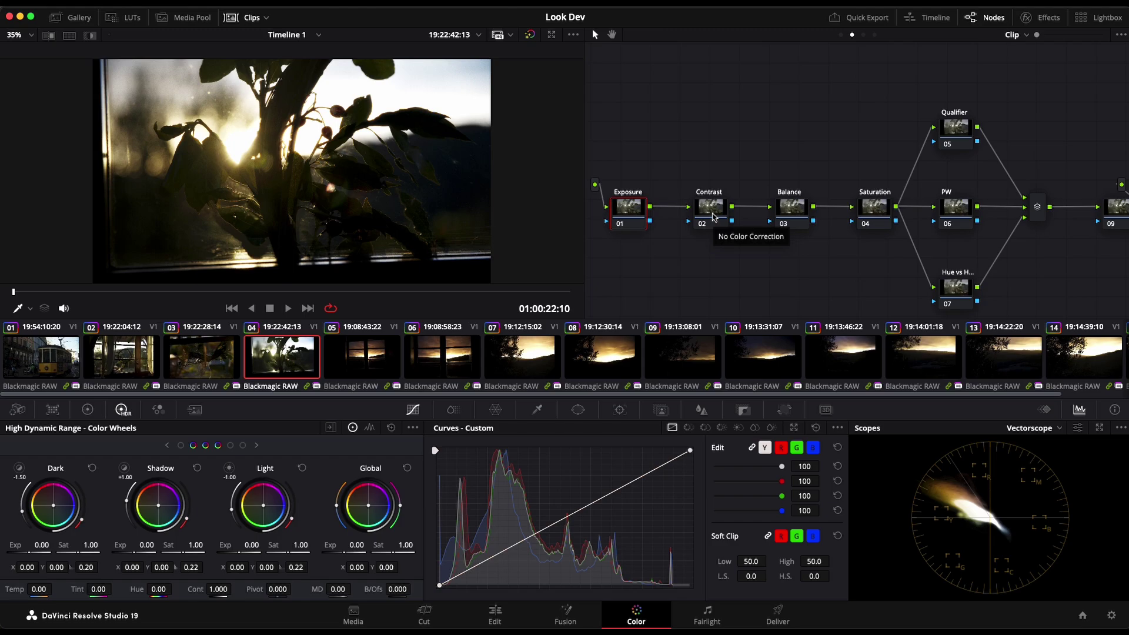
{"action": "left_click", "coordinate": [803, 209]}
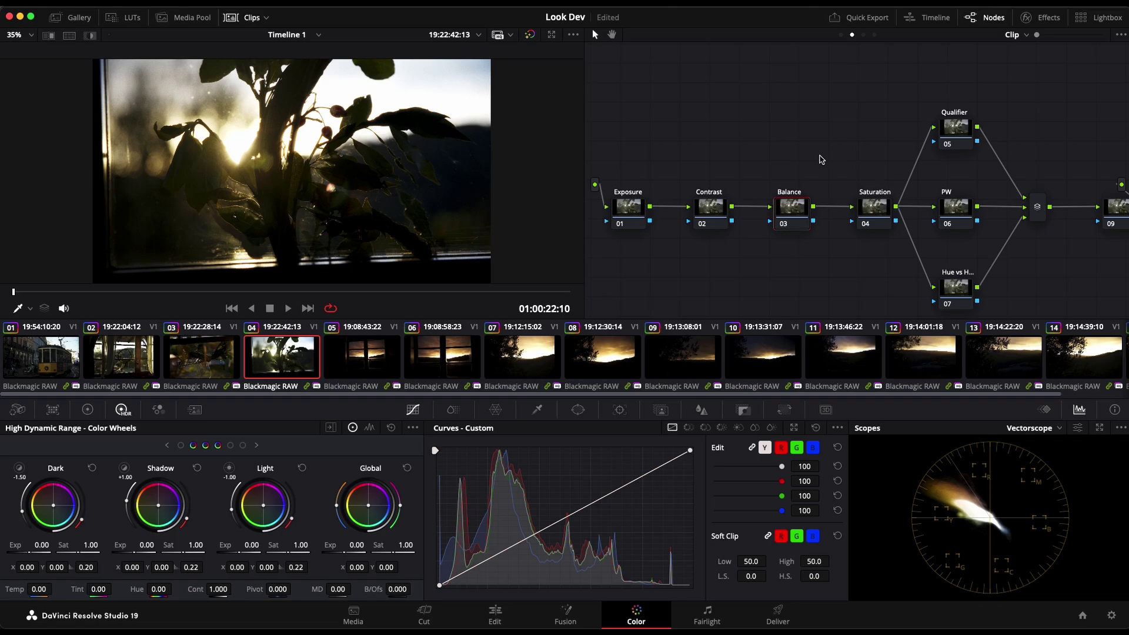
{"action": "key", "text": "super+s"}
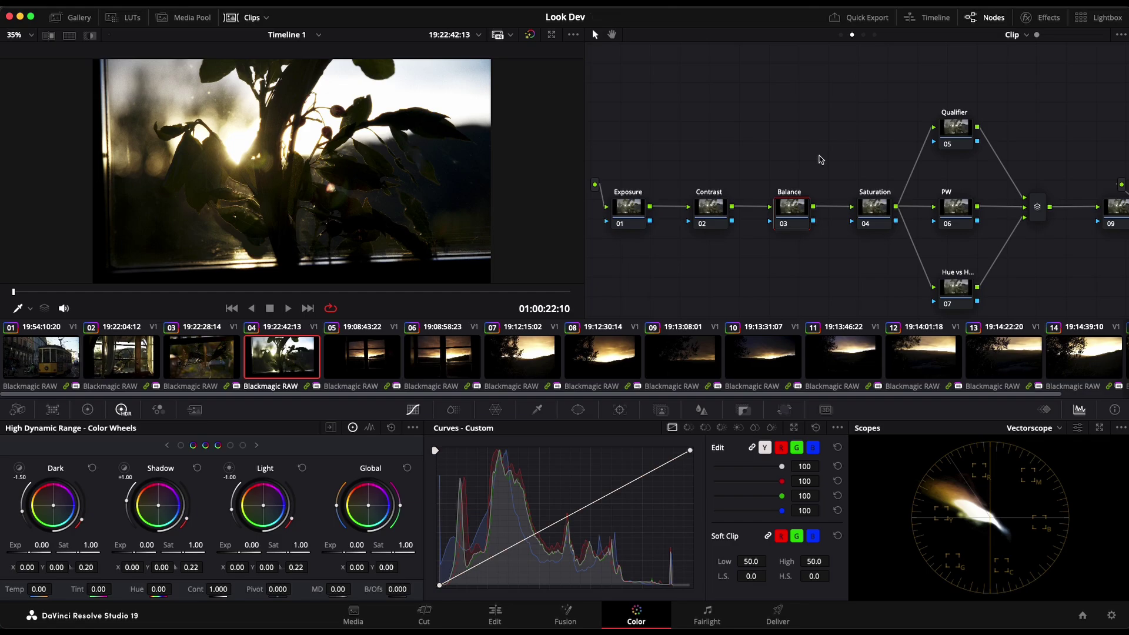